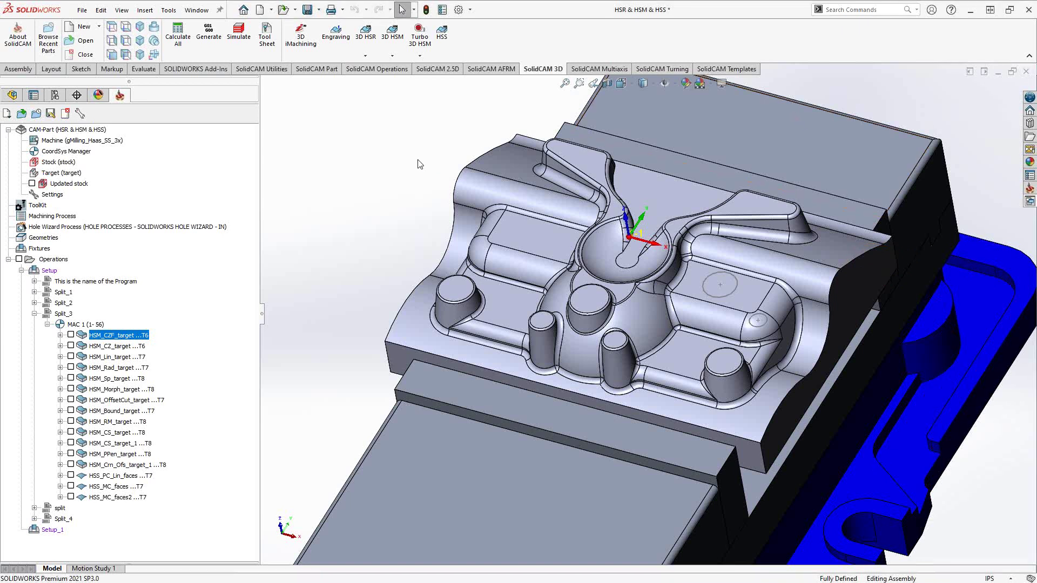
Look through the available 3D HSM strategies and the milling operations that can be added to the setup
left_click(379, 71)
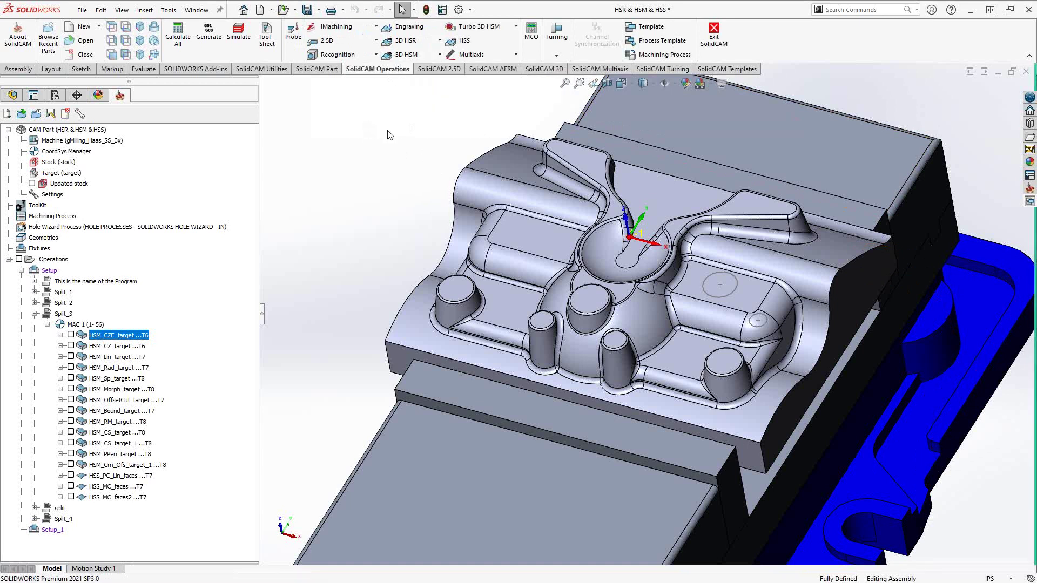
left_click(542, 73)
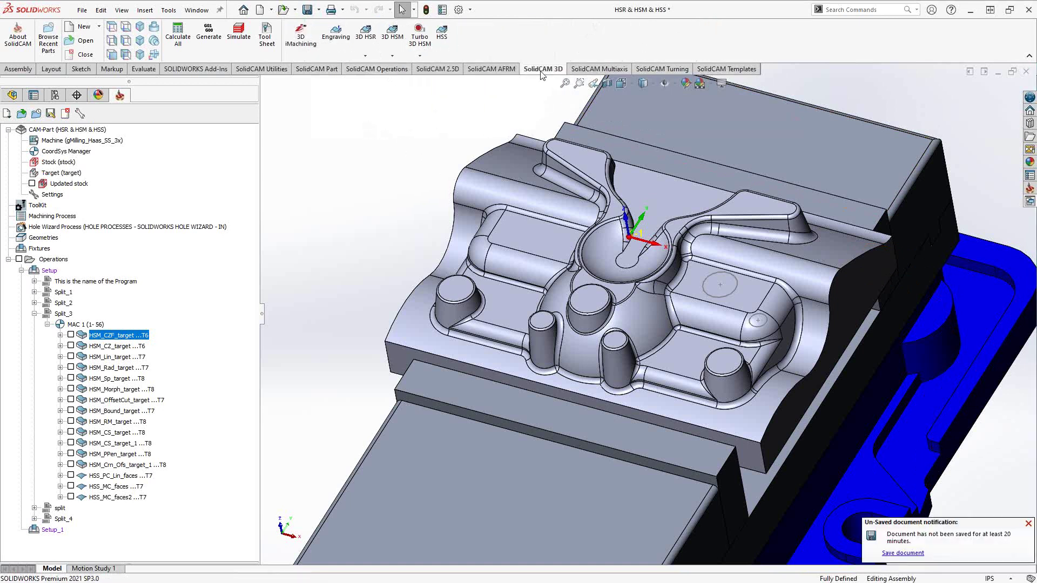
left_click(394, 56)
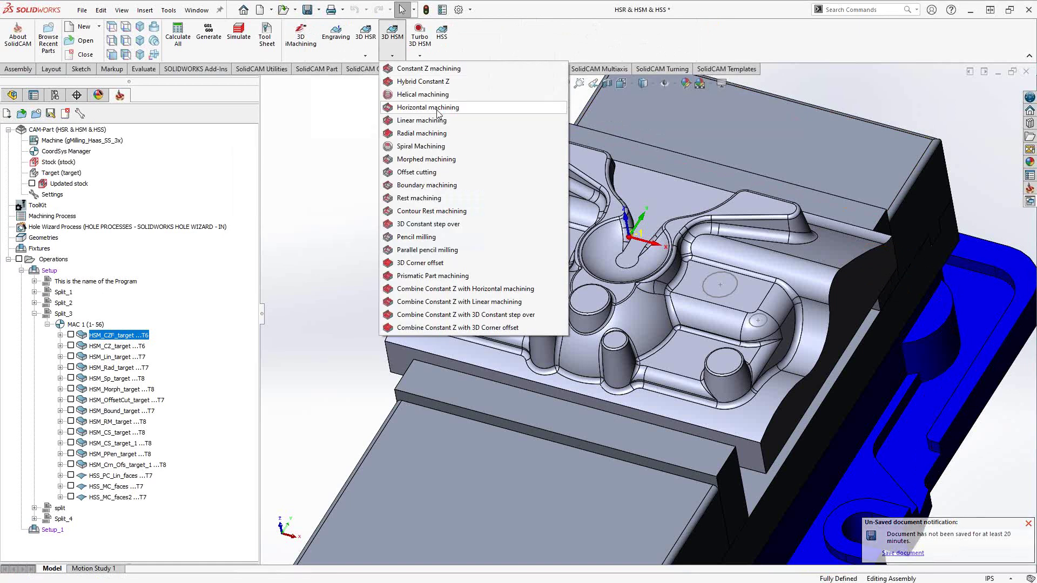
left_click(349, 264)
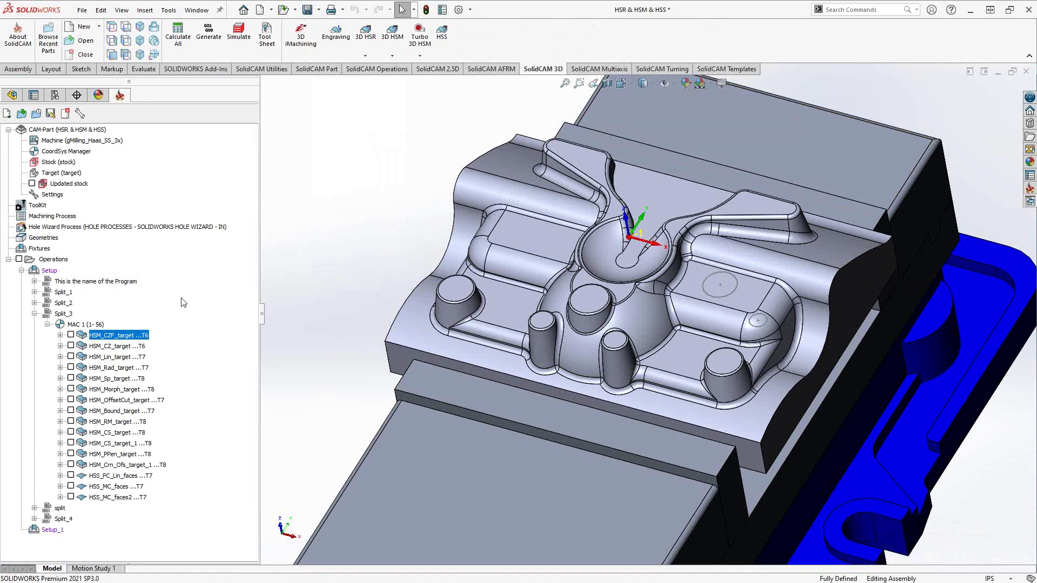
right_click(49, 272)
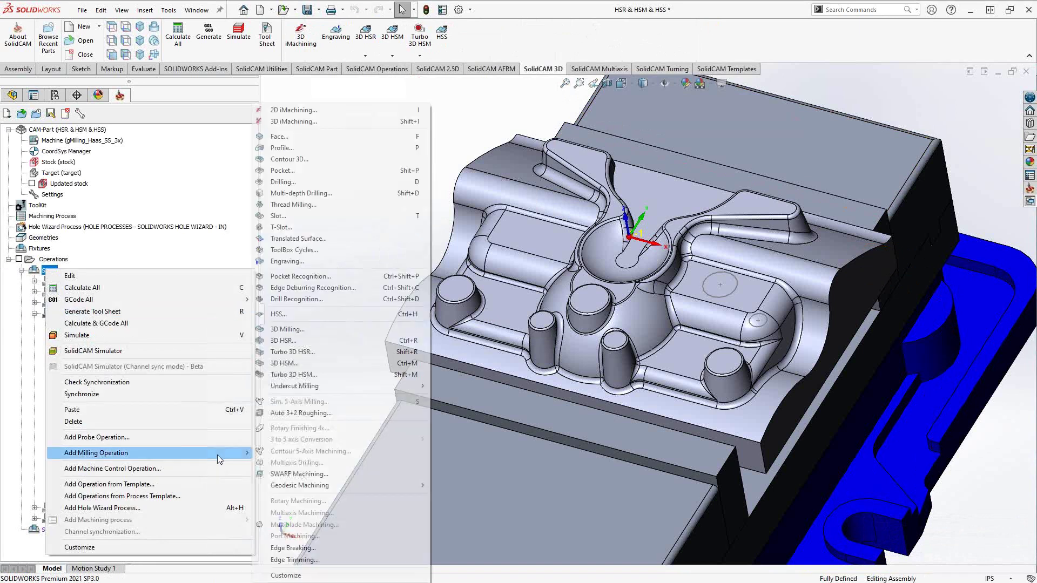
mouse_move(217, 455)
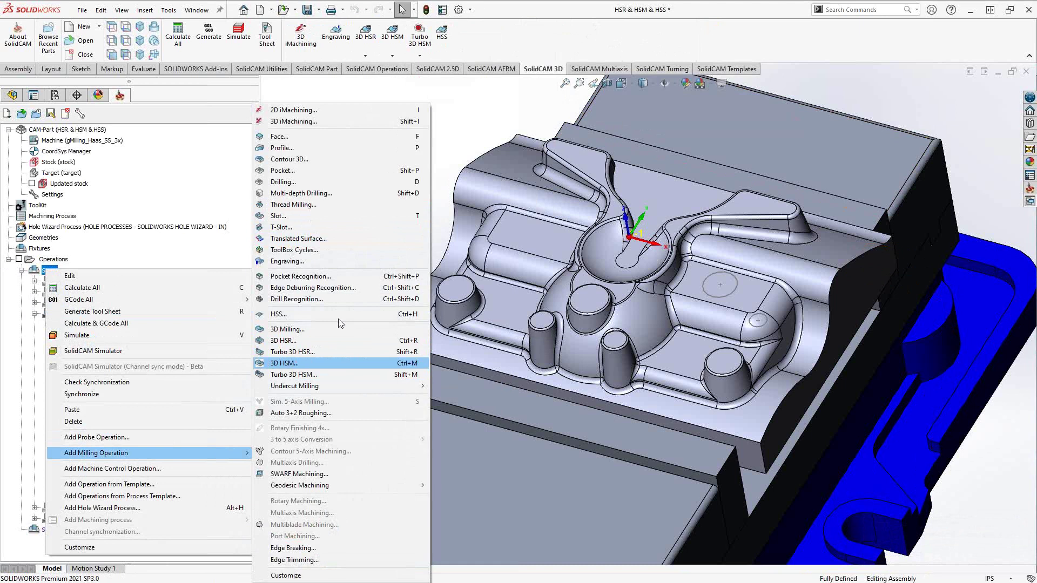
left_click(448, 147)
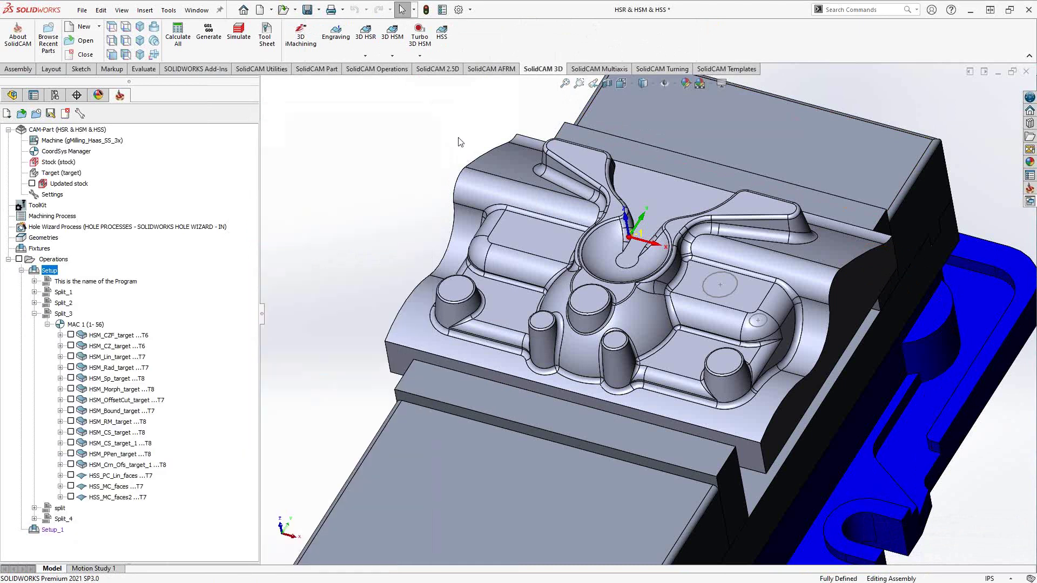
Open the HSM_CZF_target operation for editing and view the machining technologies it offers
double_click(103, 336)
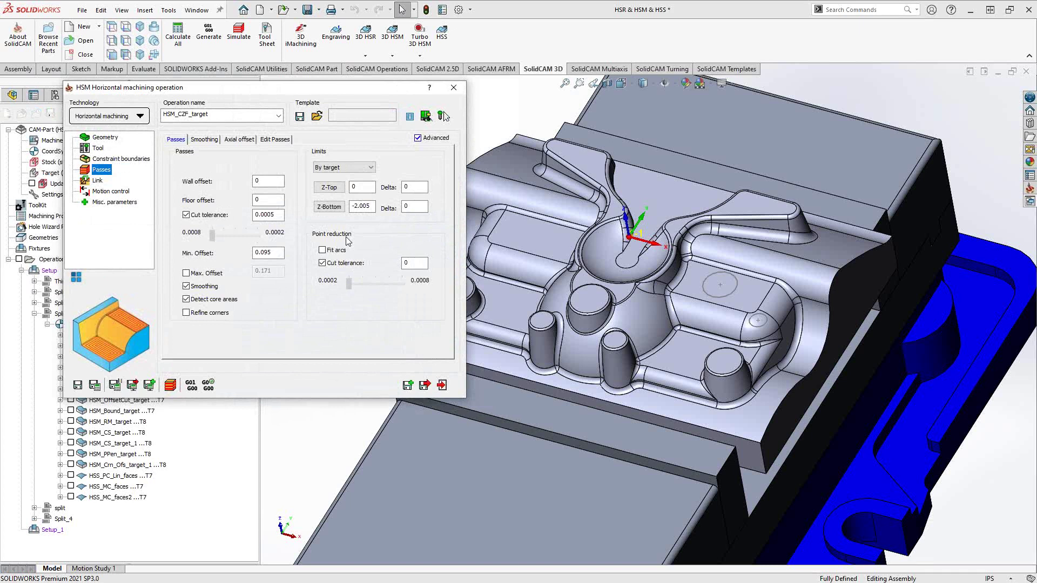
left_click(142, 117)
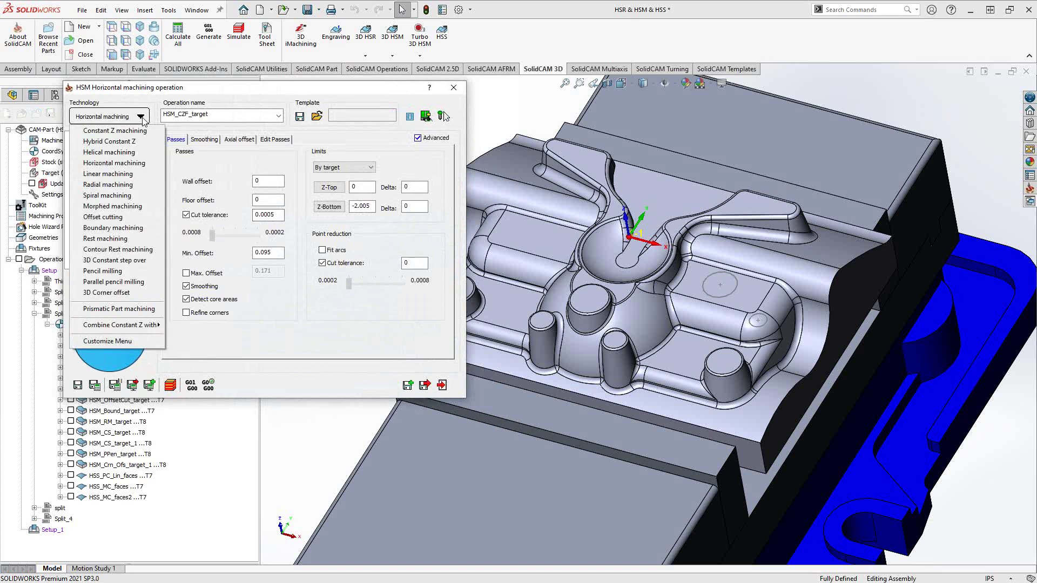
left_click(339, 143)
Review the operation's target geometry definition, its tool data and its constraint boundary settings
left_click(124, 139)
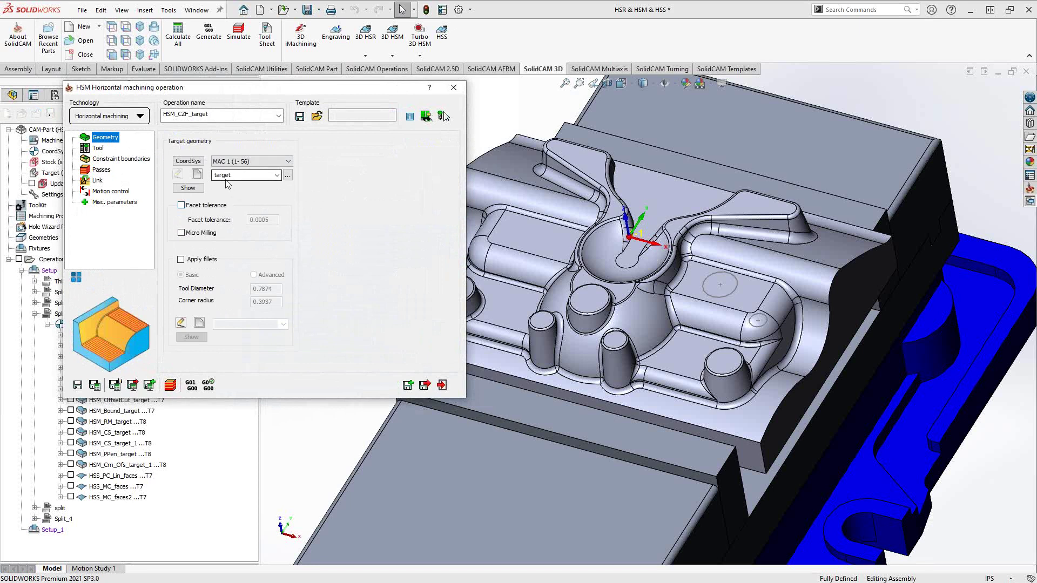
left_click(198, 175)
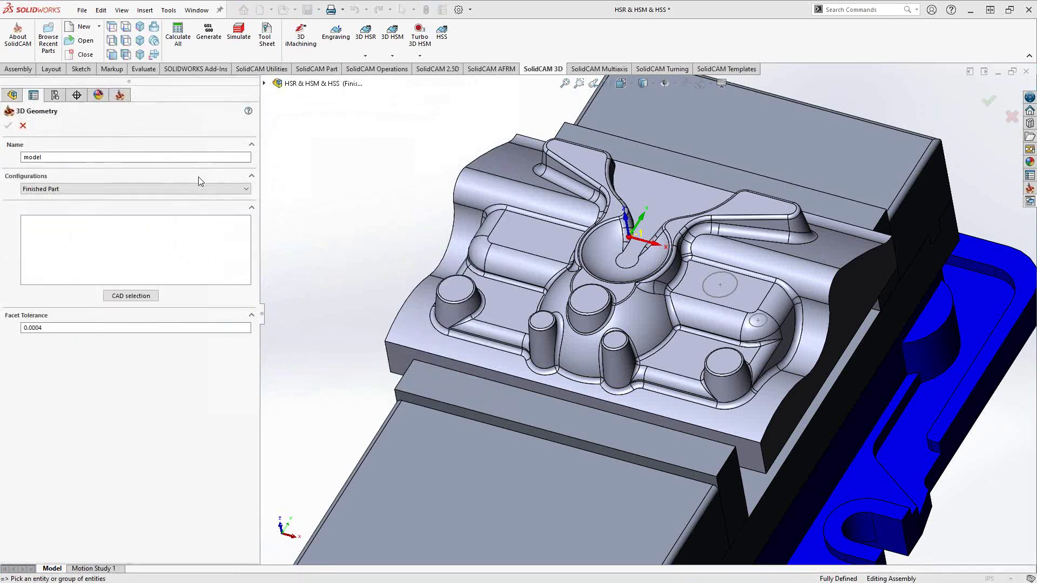
left_click(7, 125)
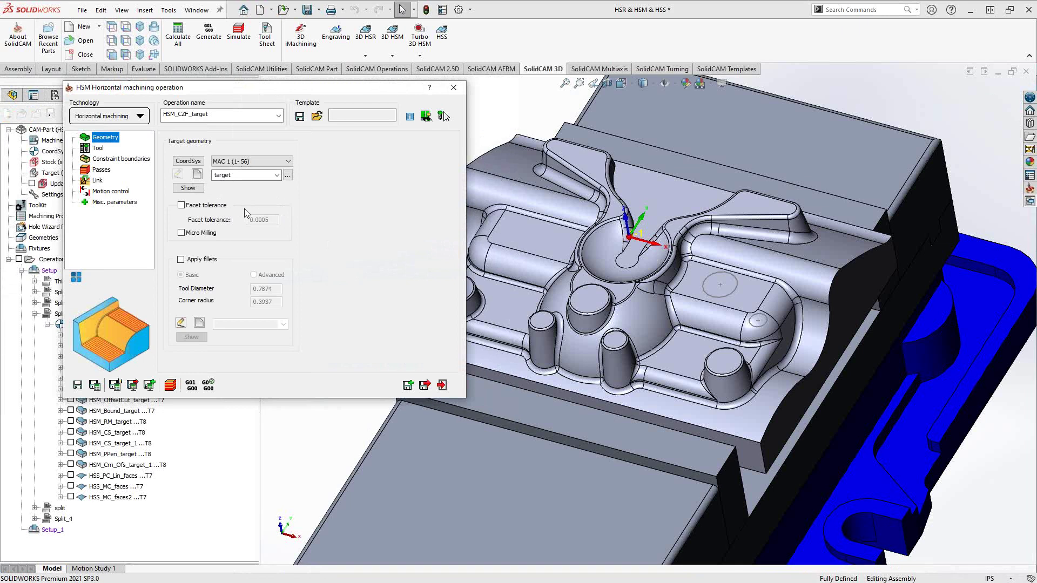
left_click(96, 148)
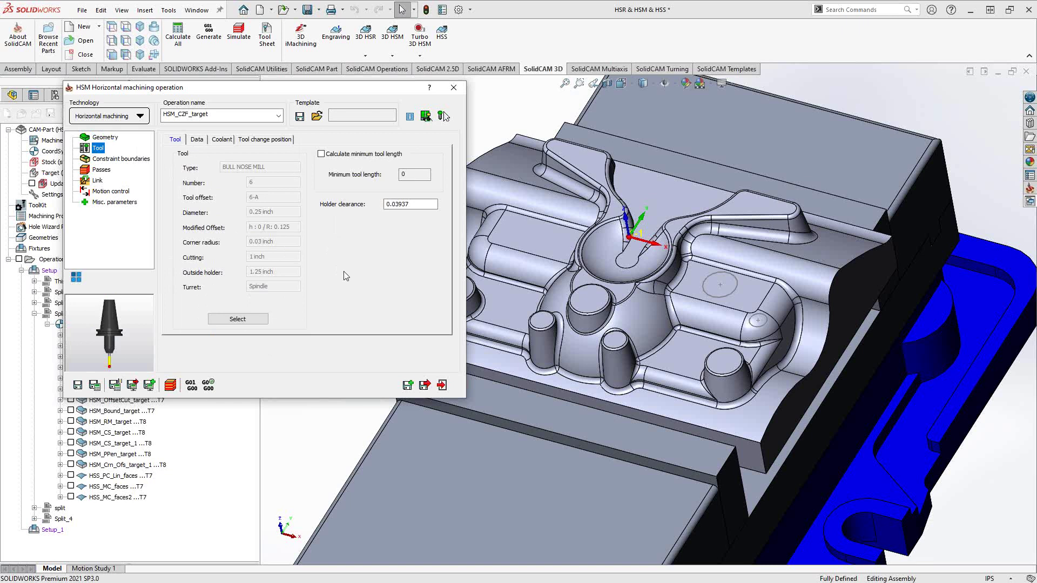
left_click(112, 160)
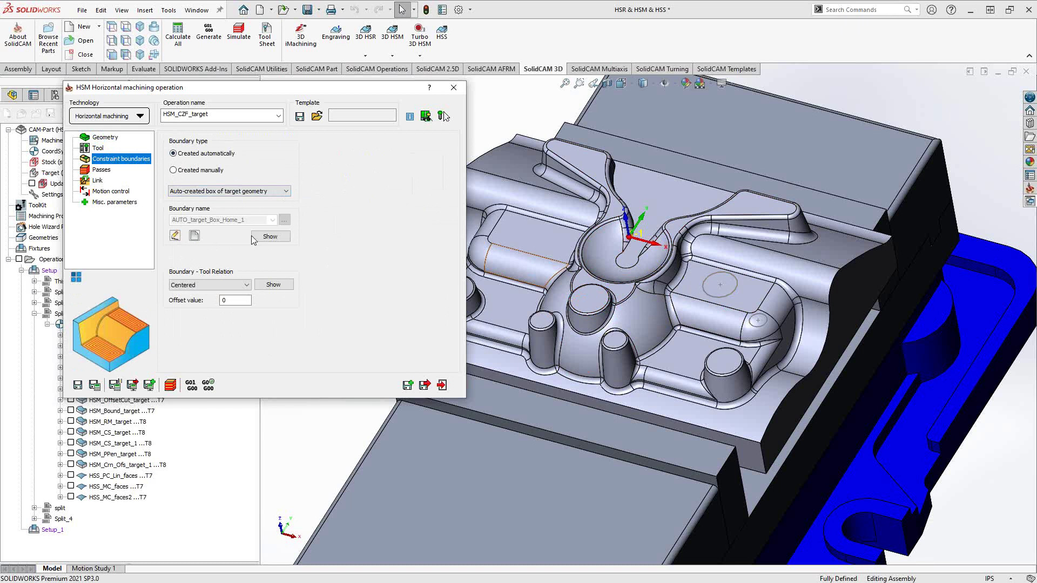
Examine the wall offset, floor offset, cut tolerance and minimum offset of the horizontal machining passes
left_click(100, 171)
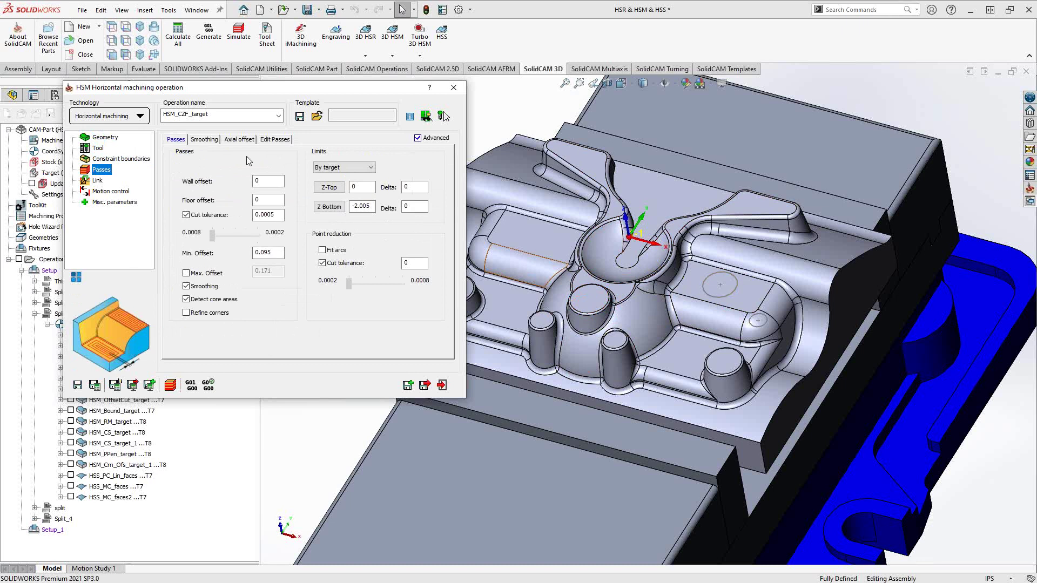
left_click(270, 180)
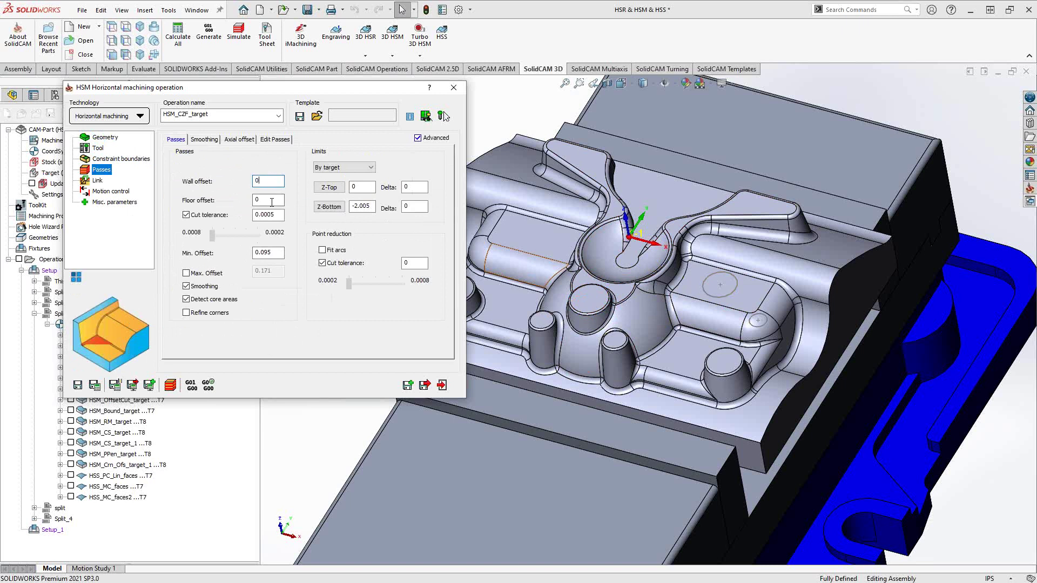
left_click(272, 202)
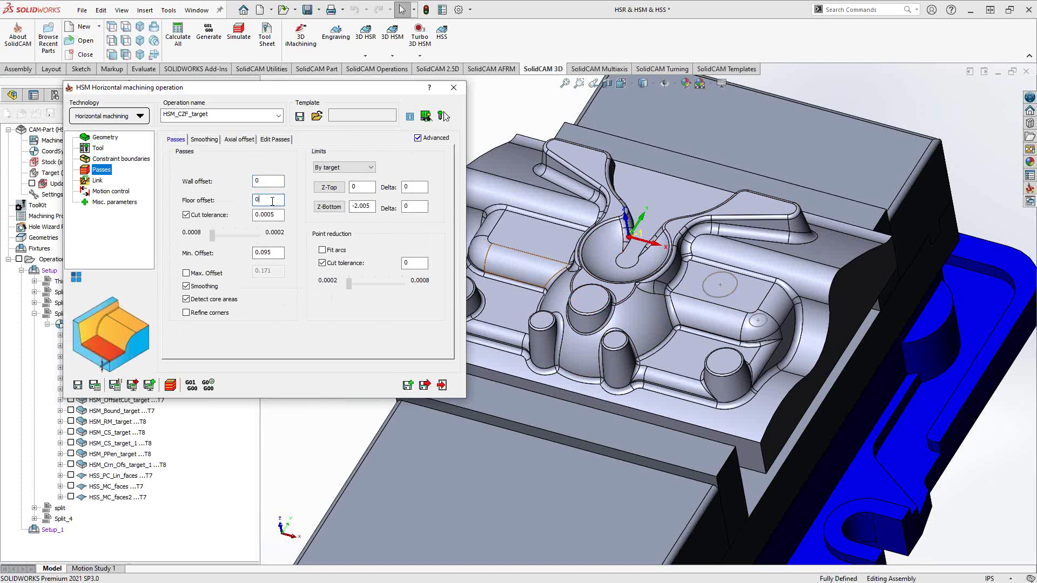
mouse_move(279, 214)
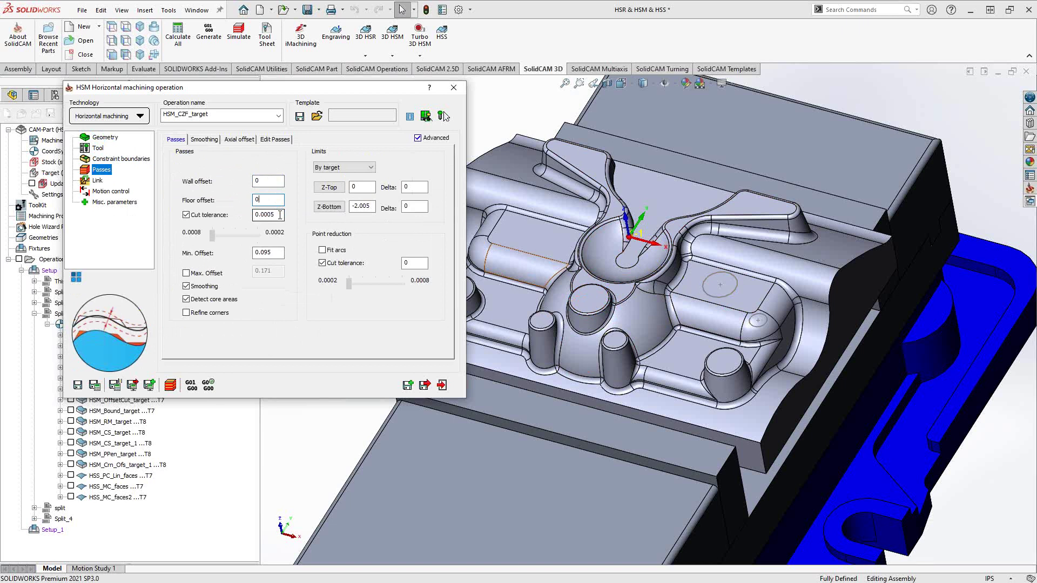
left_click(274, 252)
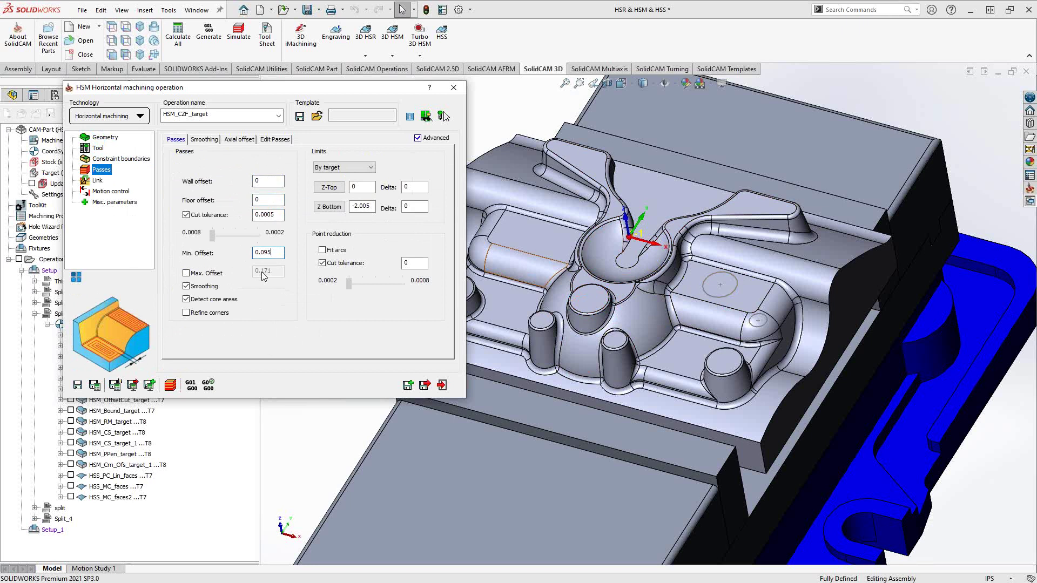
Switch pass smoothing off and back on, and try out the Refine corners option
left_click(186, 287)
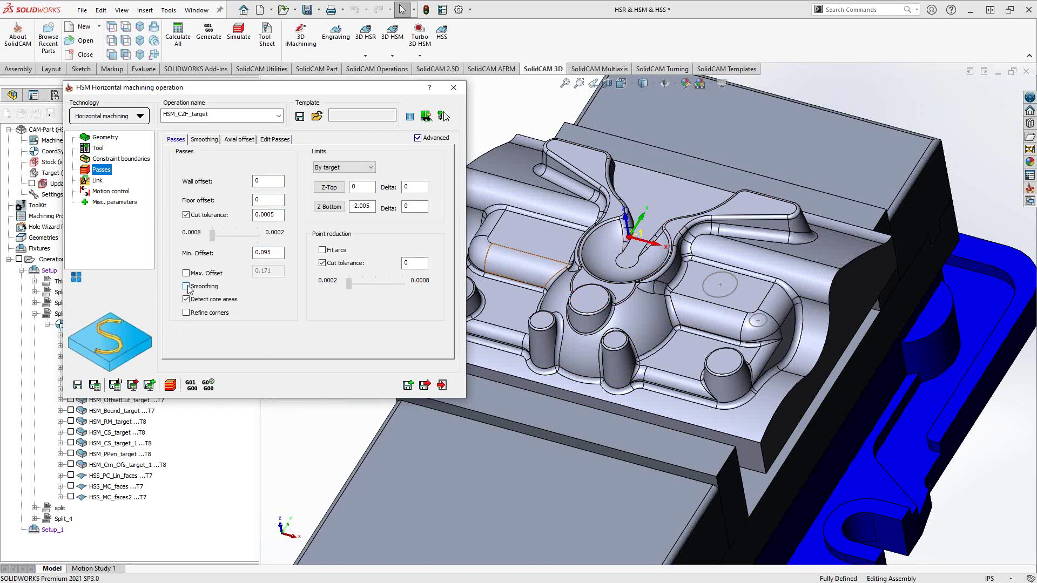
left_click(186, 286)
left_click(187, 286)
left_click(187, 286)
mouse_move(227, 302)
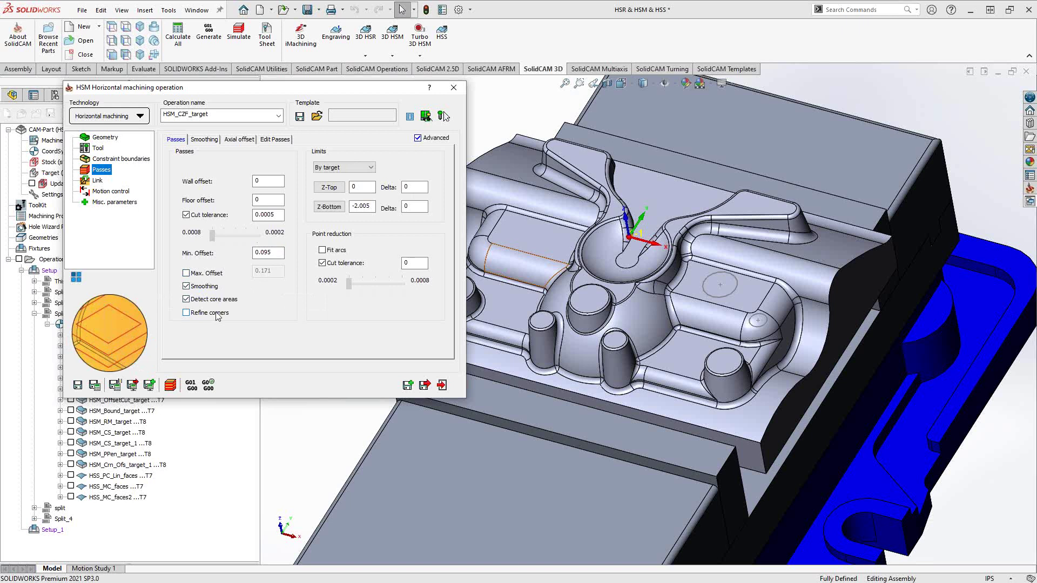
left_click(216, 314)
left_click(186, 314)
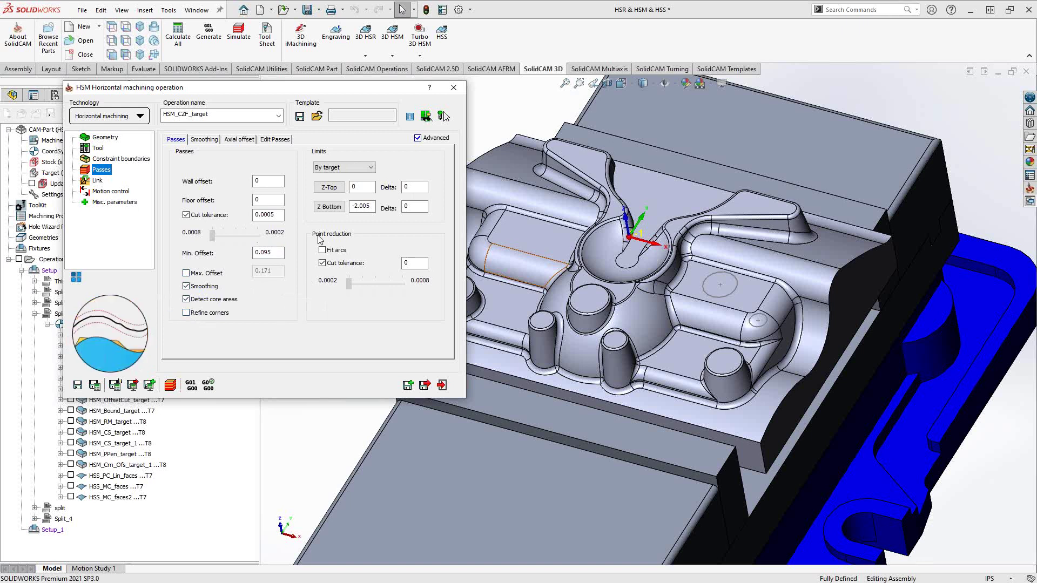
Examine the point reduction tolerance, the Z limits method and the smoothing parameters of the passes
left_click(410, 264)
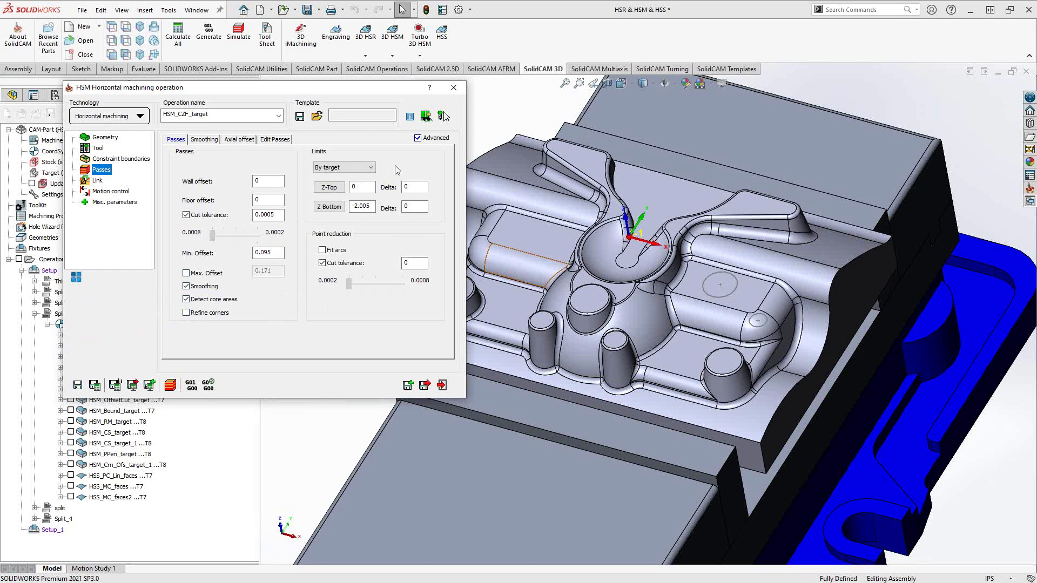
mouse_move(361, 187)
left_click(370, 167)
left_click(404, 166)
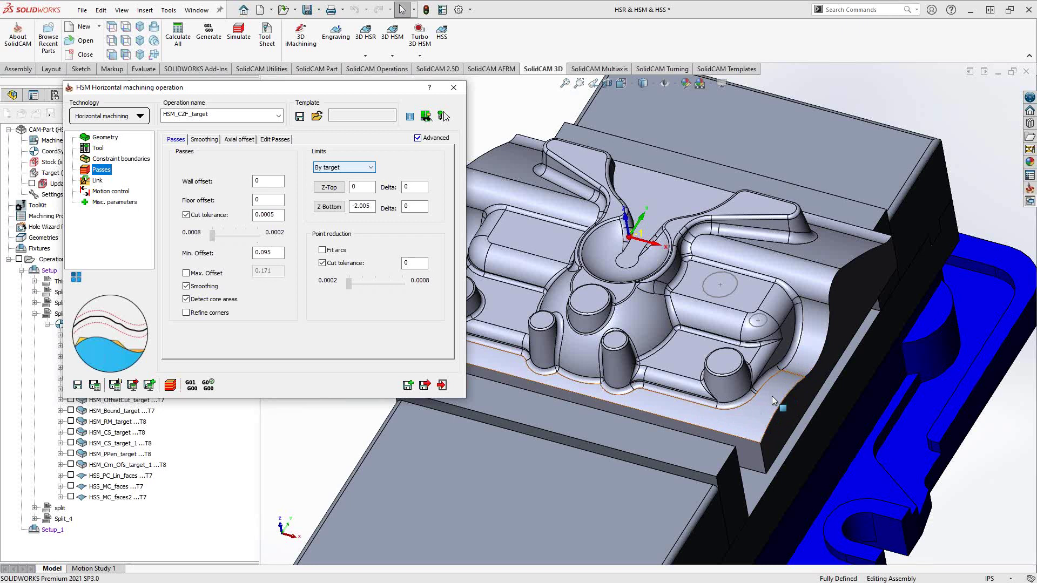
left_click(203, 140)
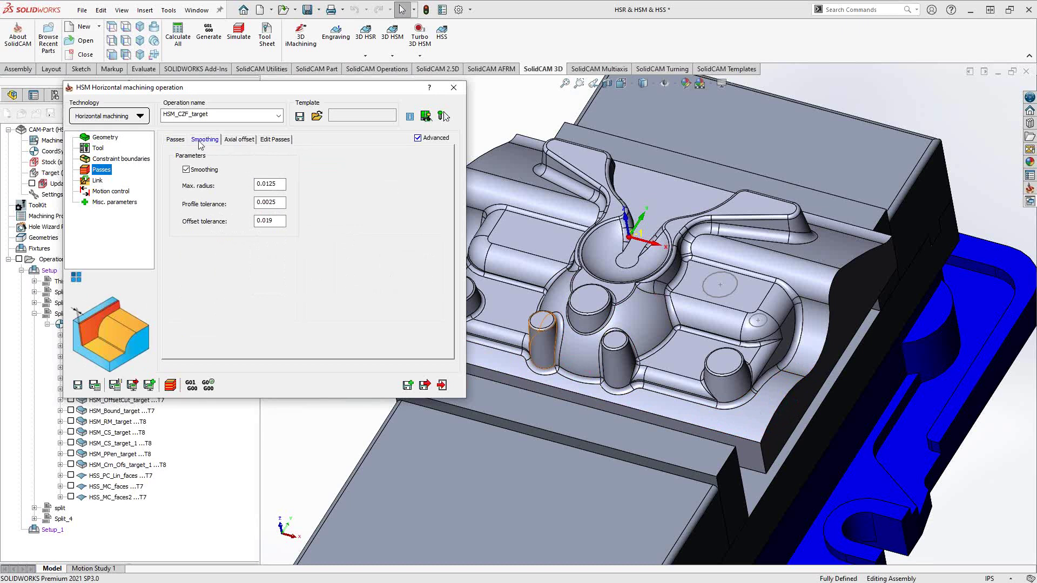
double_click(268, 185)
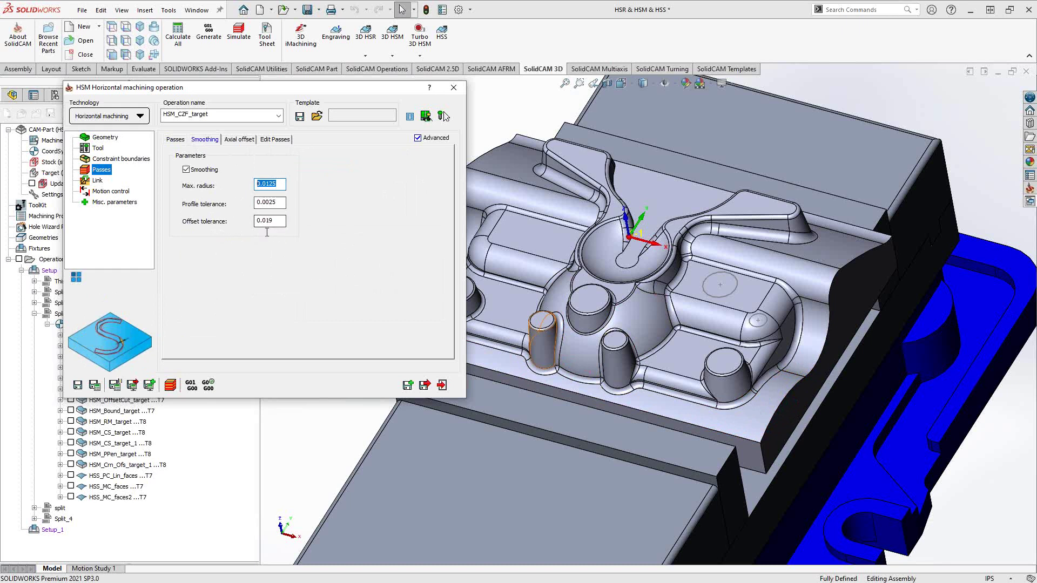
Enable Axial offset to inspect its distance and number of offsets, and disable it again
left_click(236, 141)
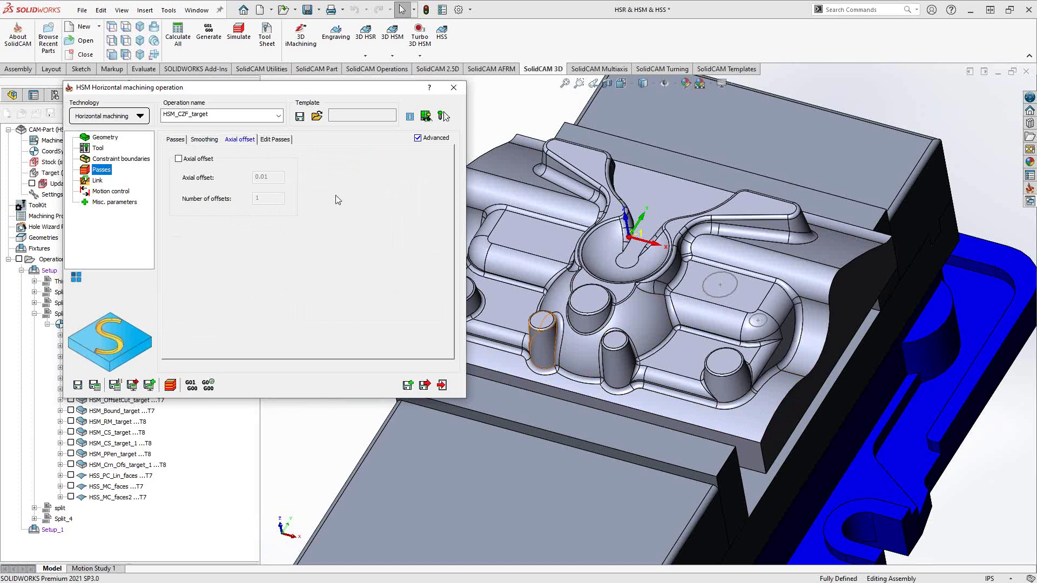
left_click(179, 159)
double_click(255, 199)
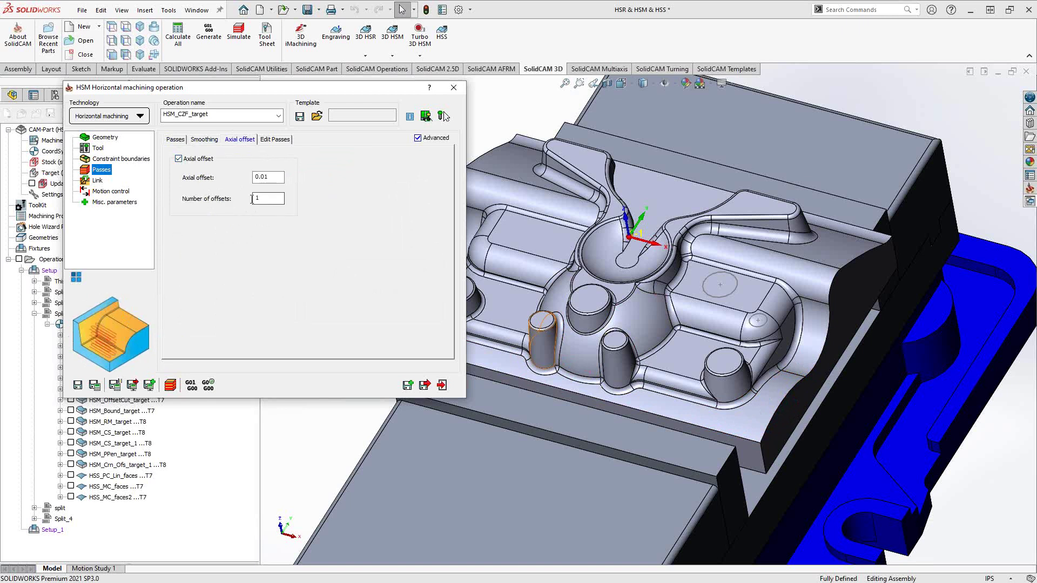
double_click(261, 177)
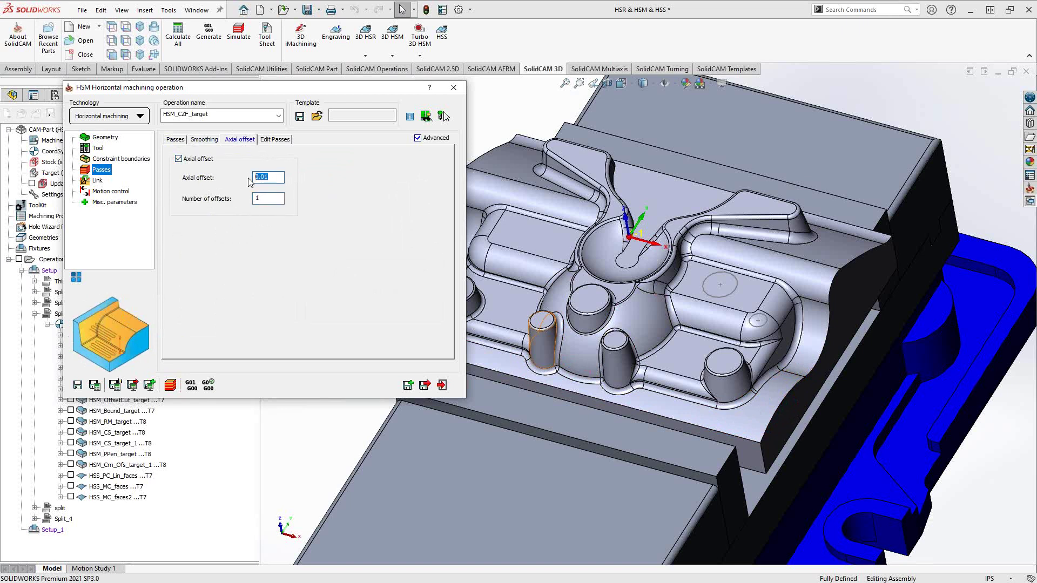
left_click(179, 162)
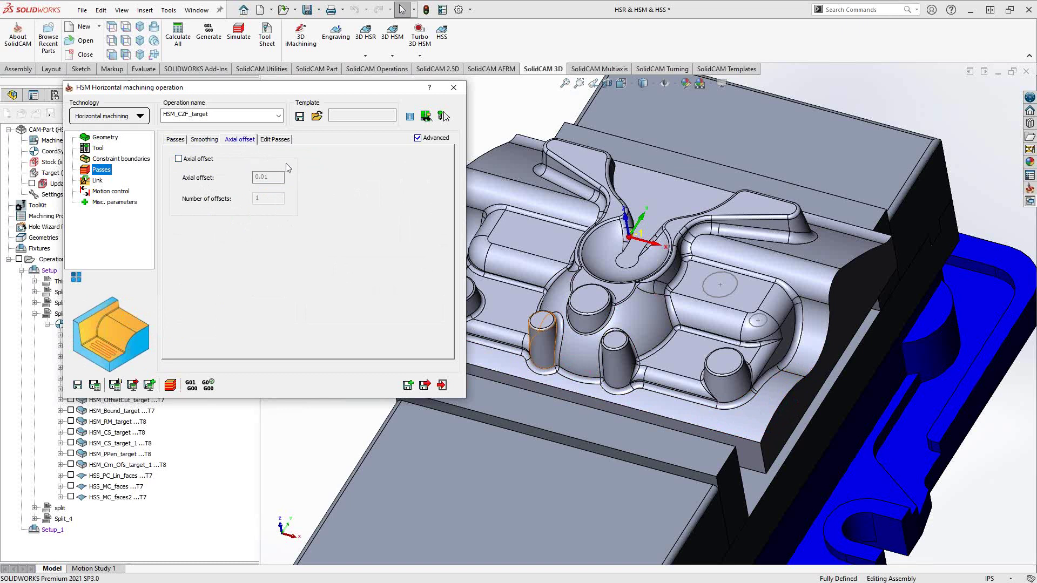
Enable Edit using surfaces to inspect its overthickness and stock definition options, and disable it again
left_click(280, 141)
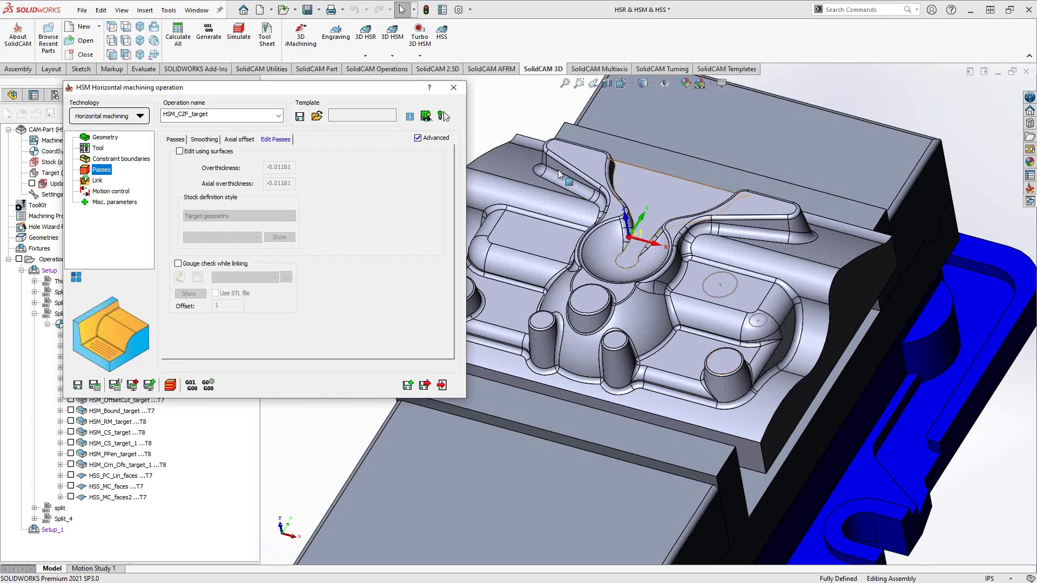
left_click(180, 152)
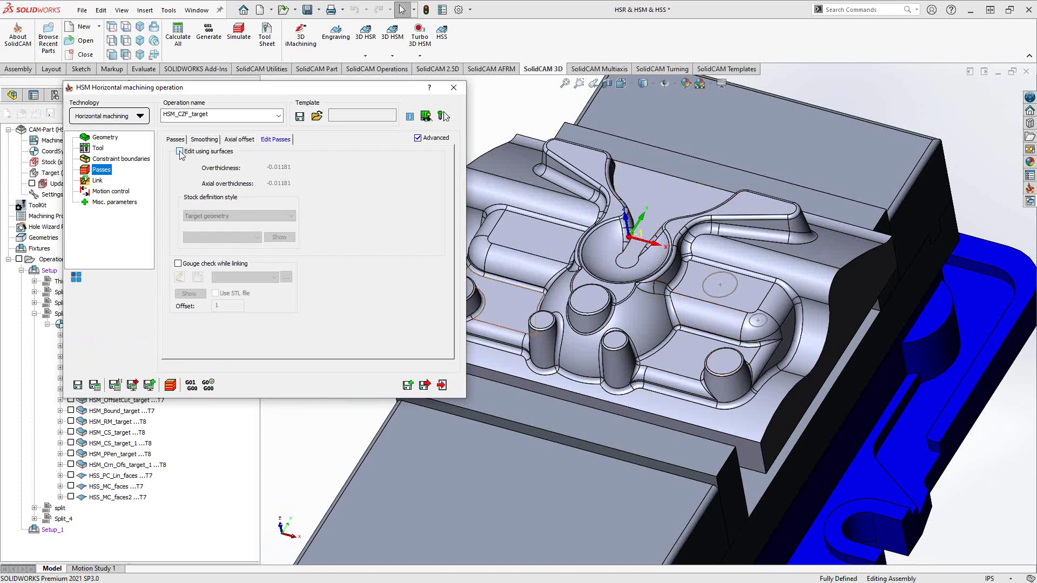
left_click(221, 216)
left_click(222, 226)
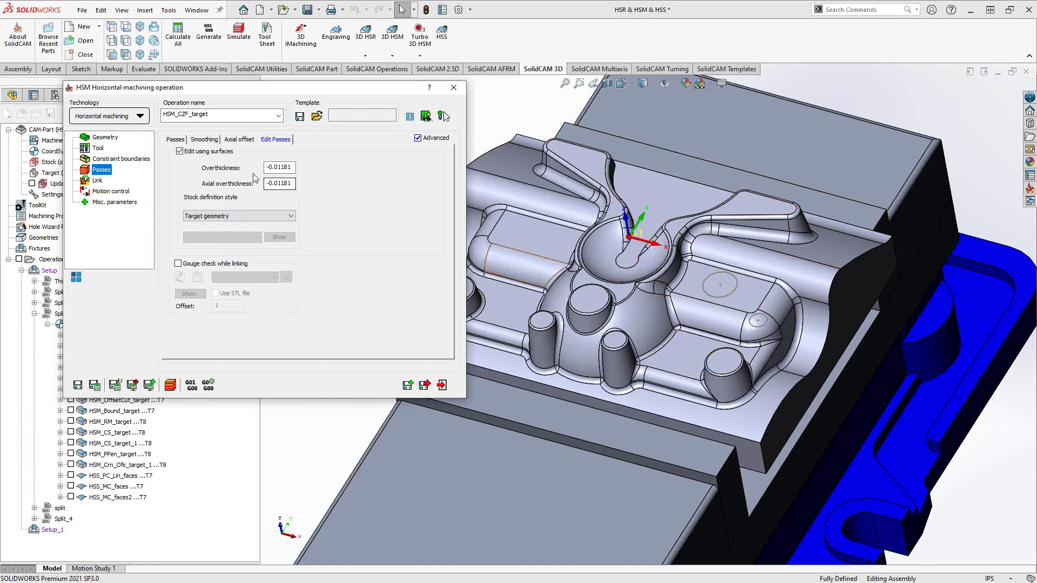
left_click(180, 152)
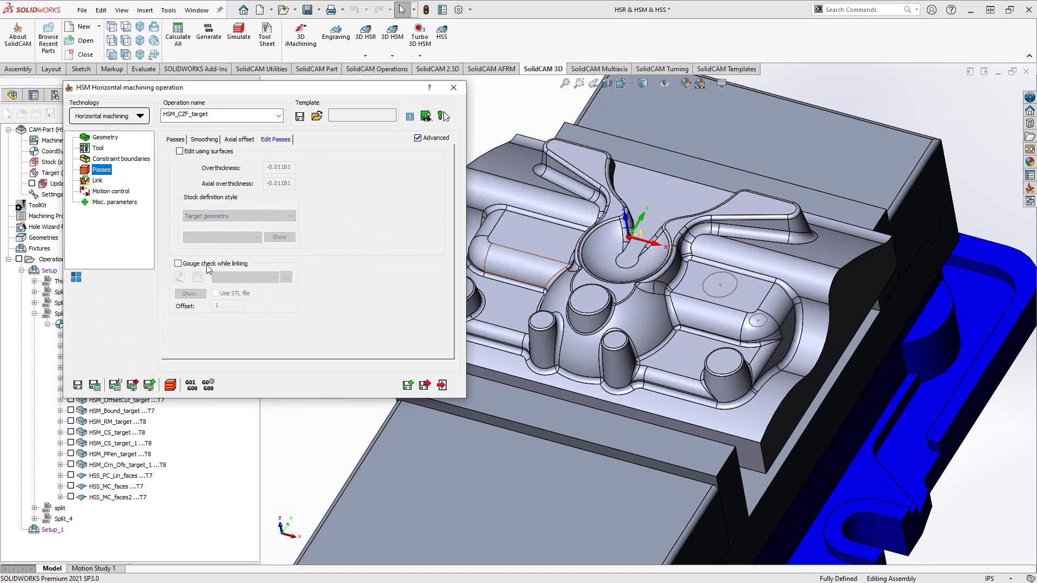
Enable Gouge check while linking to inspect its selectable geometries, target and Kurt D675 Vice, and disable it again
left_click(178, 265)
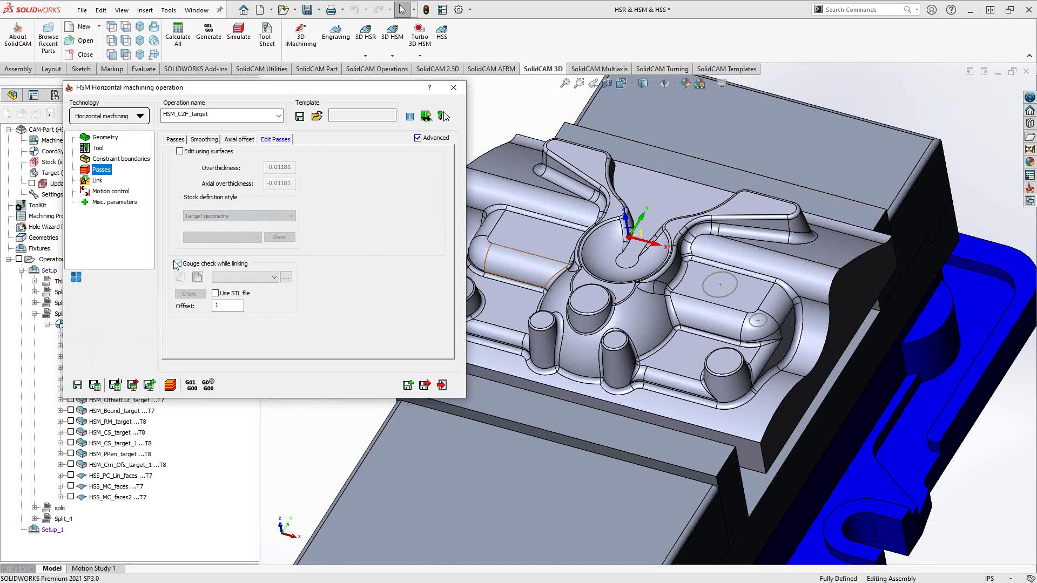
left_click(274, 277)
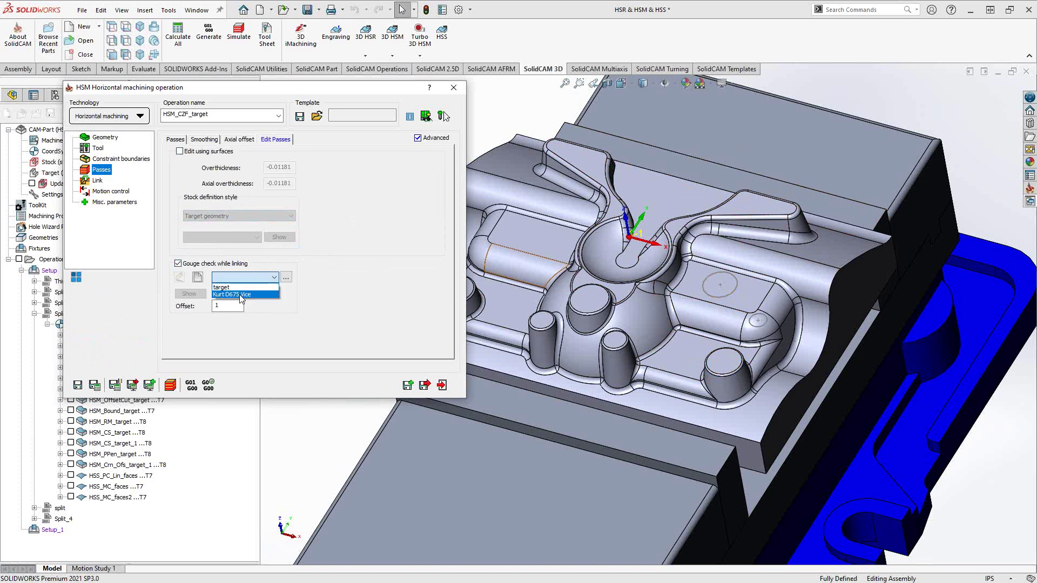
left_click(236, 294)
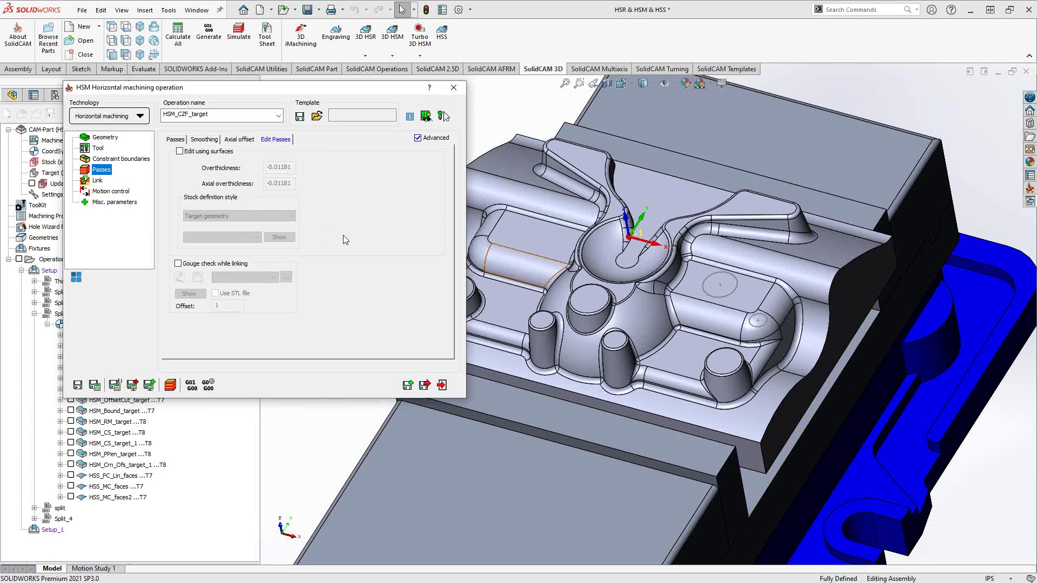
Examine the general link settings, covering milling direction, Link by Z-level and Link per cluster
left_click(100, 182)
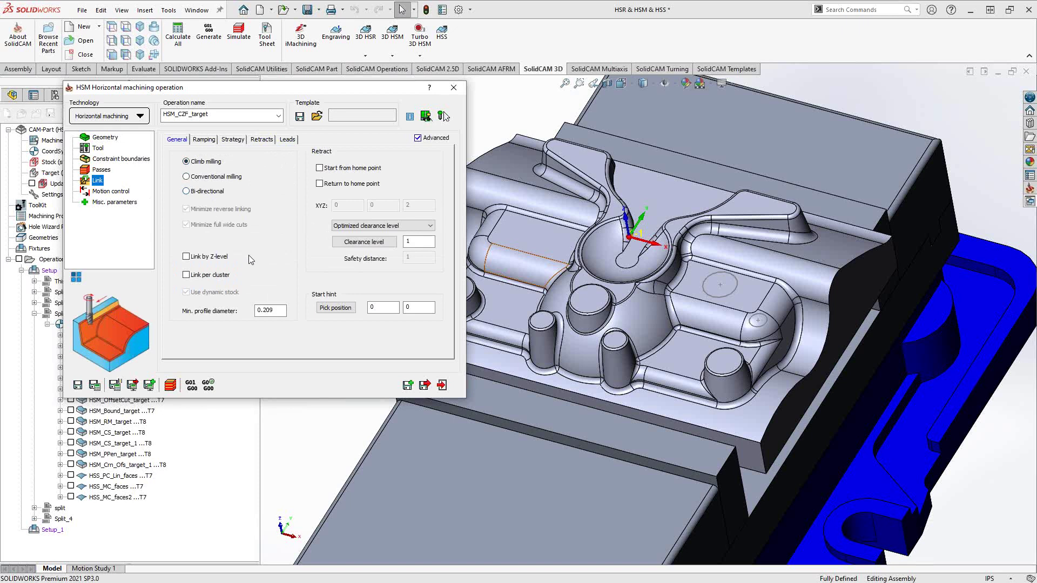
mouse_move(196, 260)
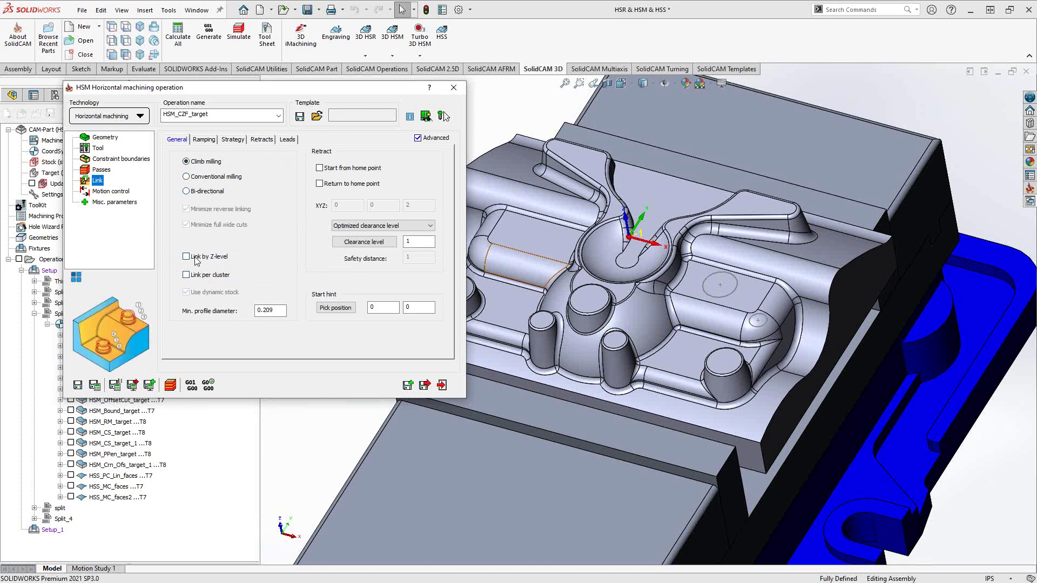
mouse_move(224, 270)
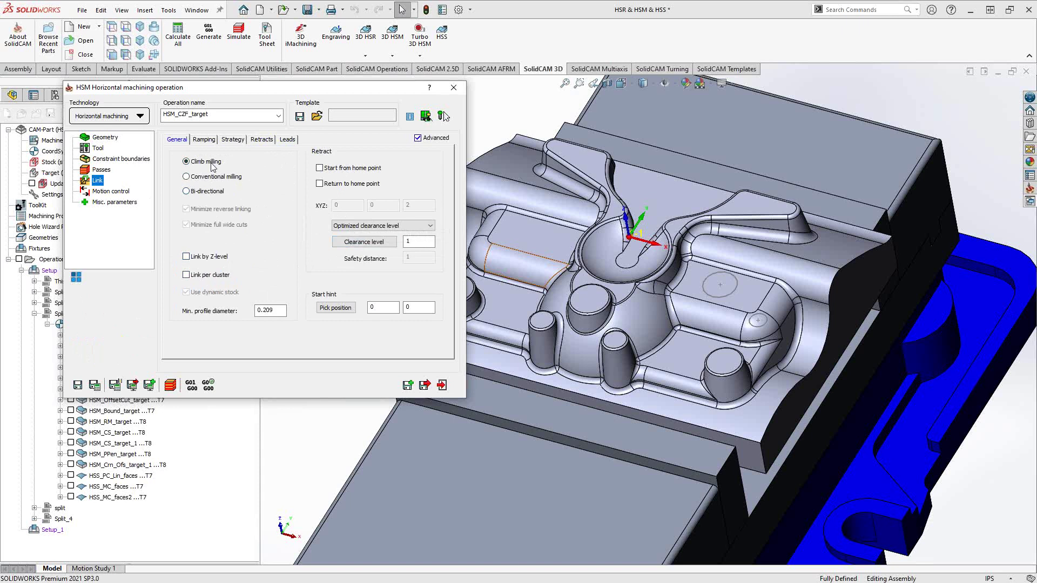
Try out Helix ramping and Profile ramping for the link moves, and return to Plunge ramping
left_click(205, 140)
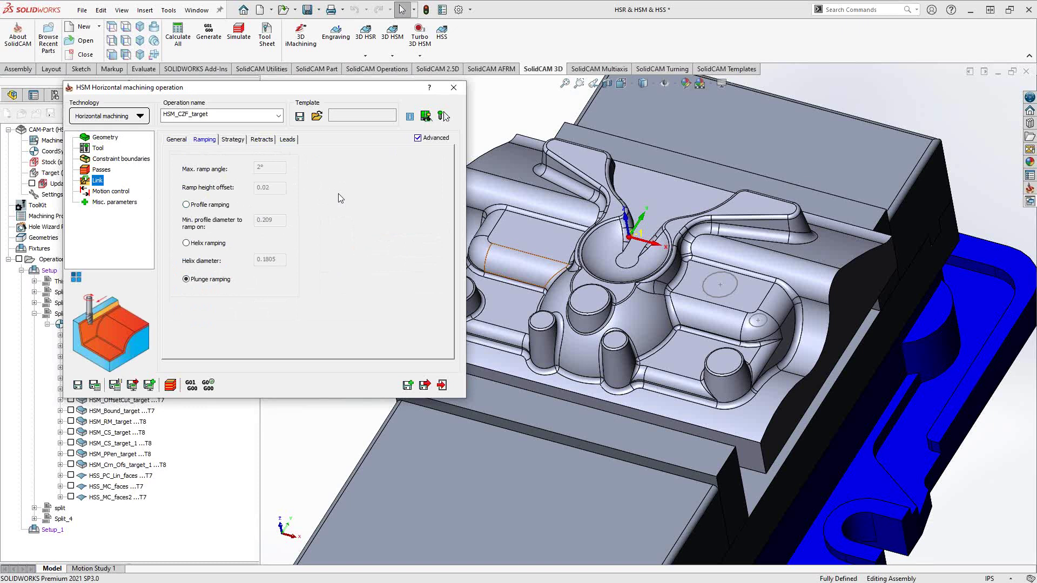
left_click(186, 244)
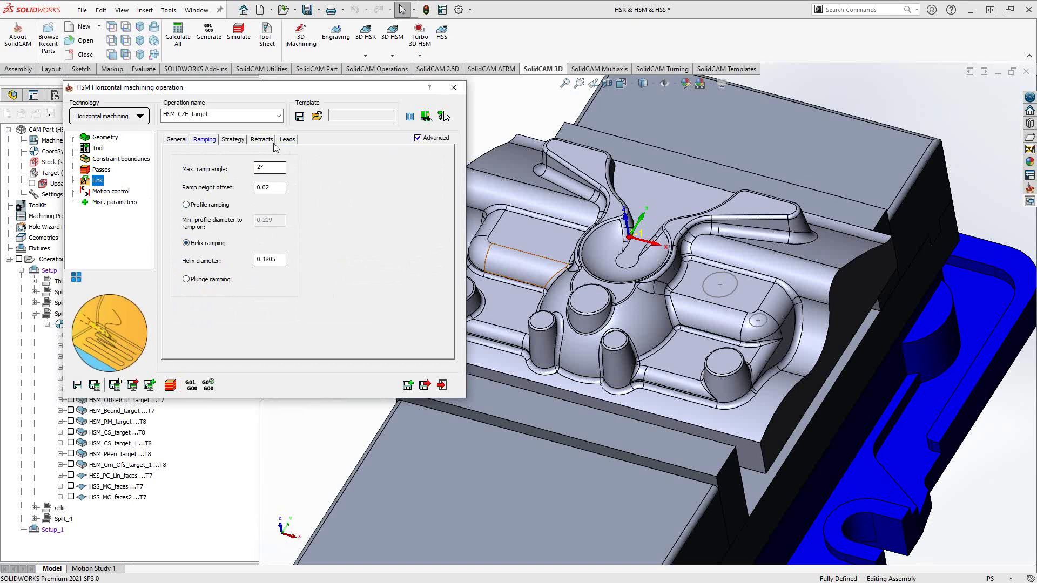
left_click(187, 204)
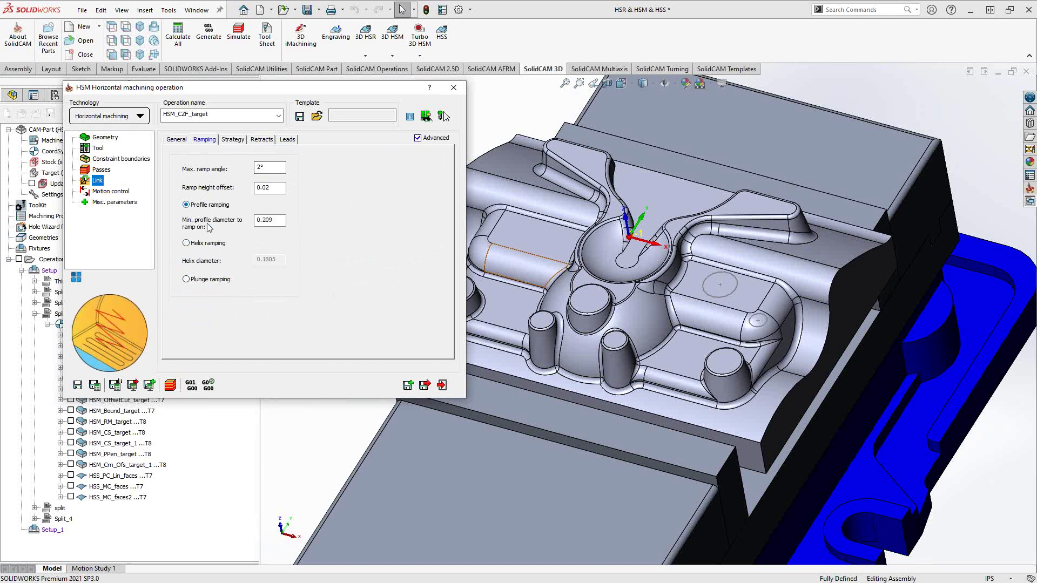
left_click(186, 280)
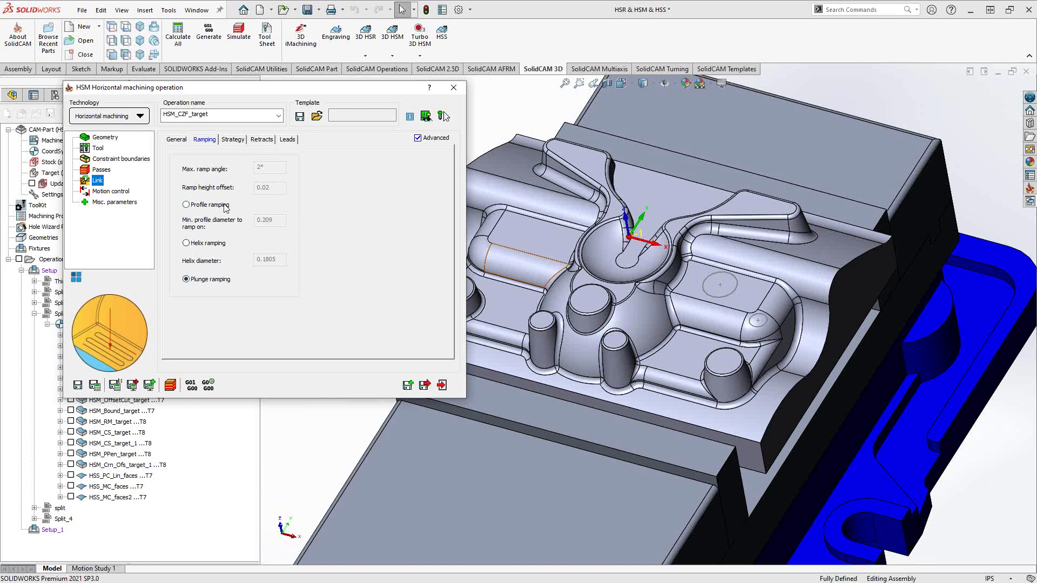
Review the link strategy, retracts, leads and general settings, return to the passes parameters, and close the HSM_CZF_target operation
left_click(234, 140)
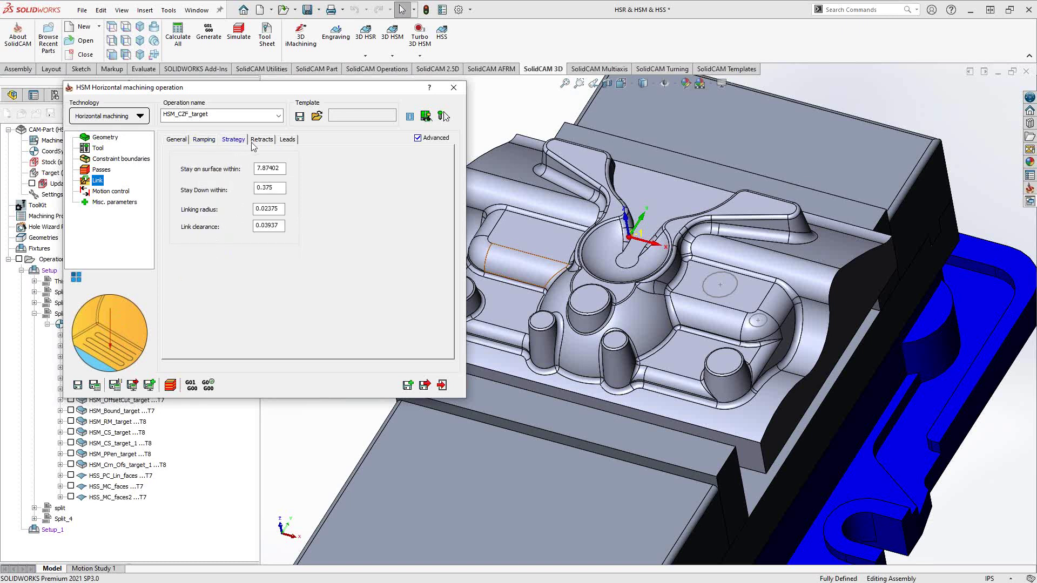
left_click(261, 140)
left_click(287, 140)
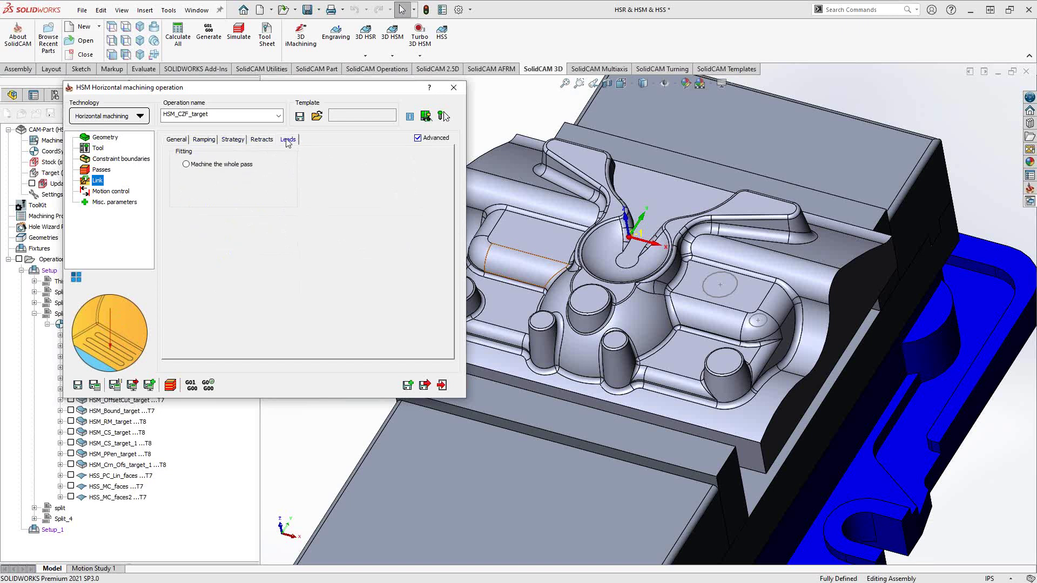
left_click(264, 140)
left_click(234, 140)
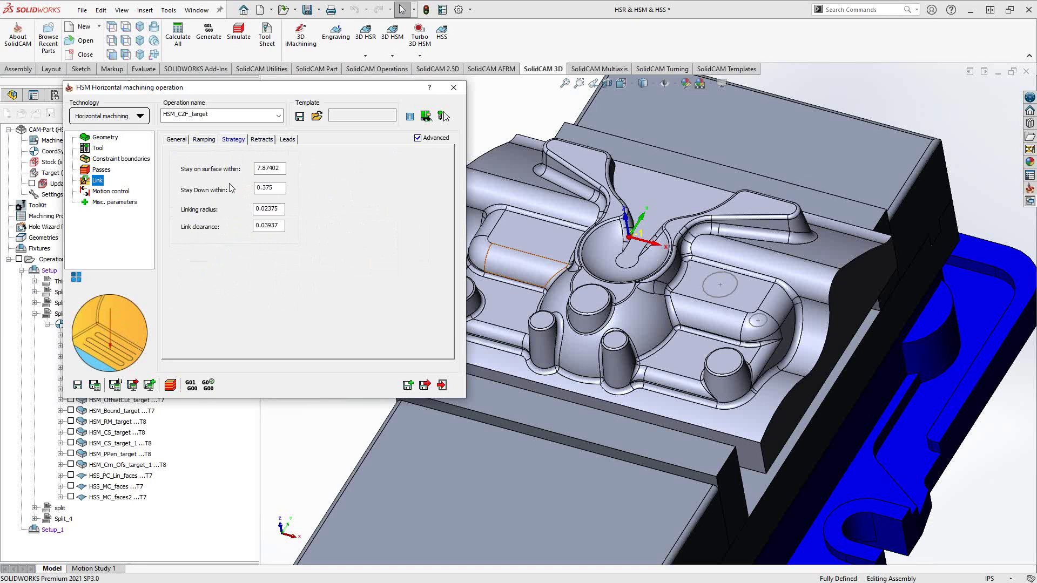
left_click(262, 141)
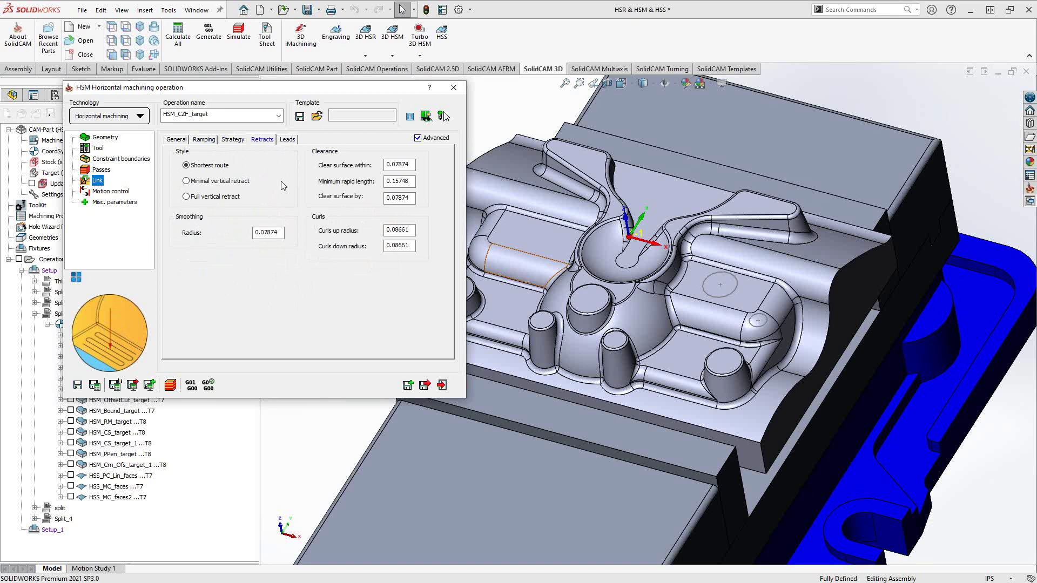
left_click(177, 139)
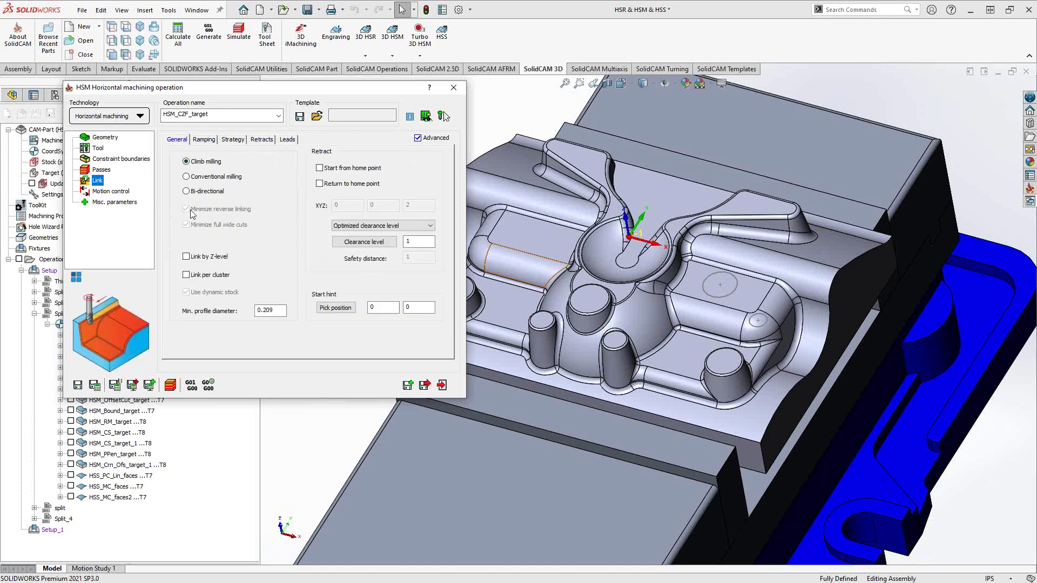
left_click(262, 139)
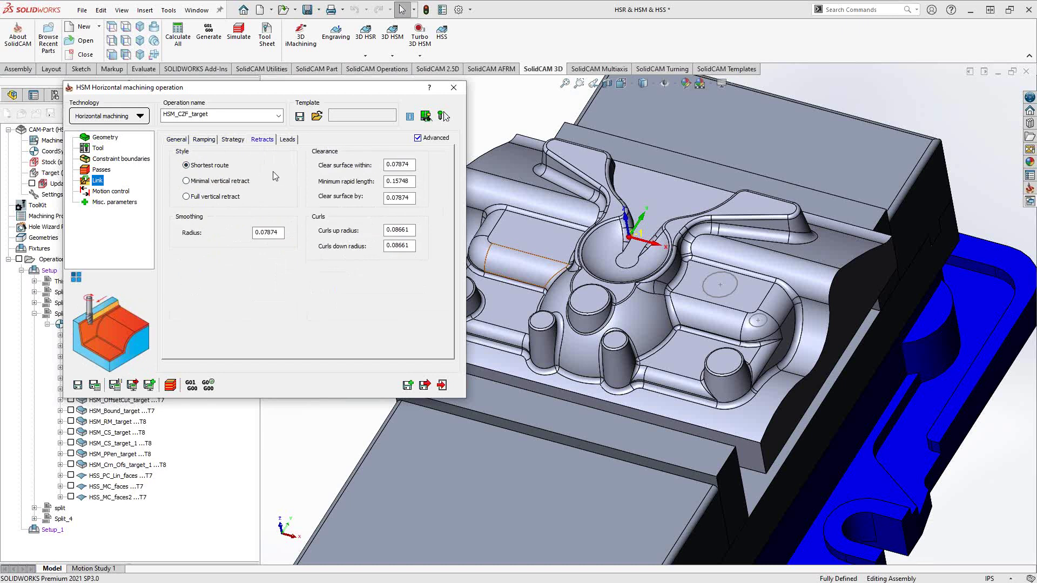
left_click(177, 140)
left_click(104, 171)
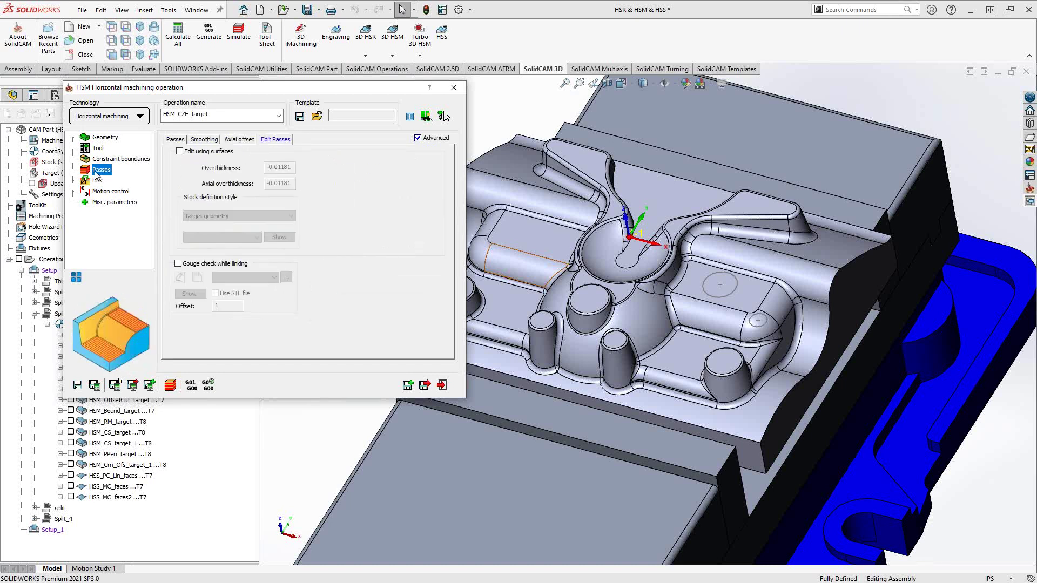
left_click(175, 139)
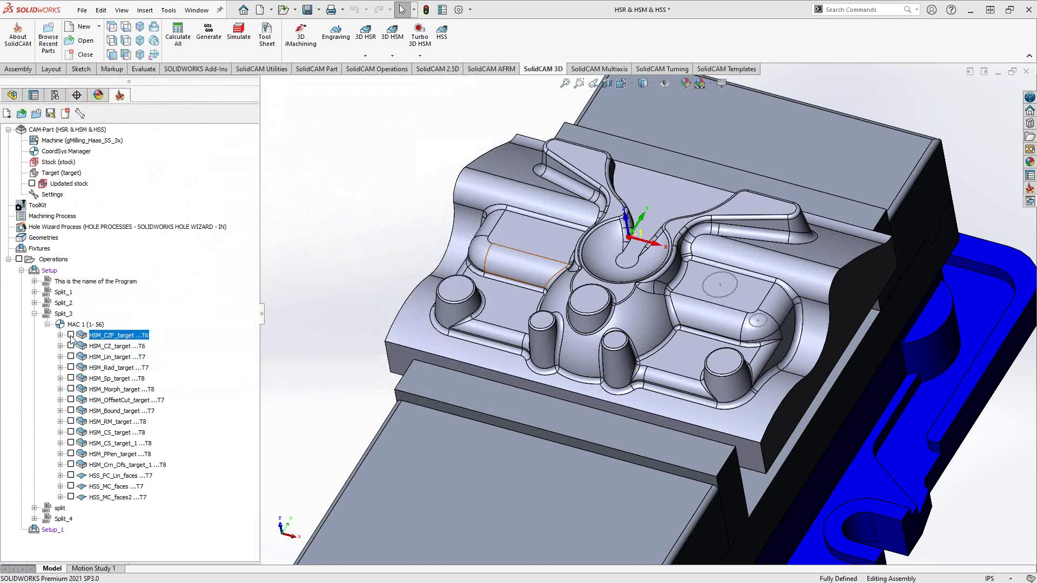
Display the HSM_CZF_target toolpath on the model, examine it from several angles, and hide it again
left_click(71, 335)
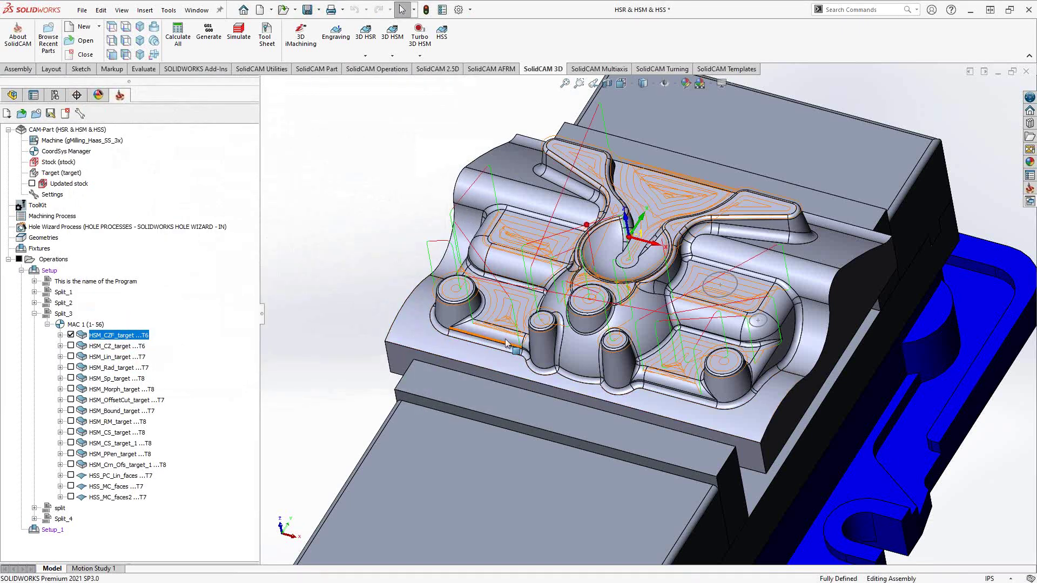
middle_click_drag(586, 373, 546, 339)
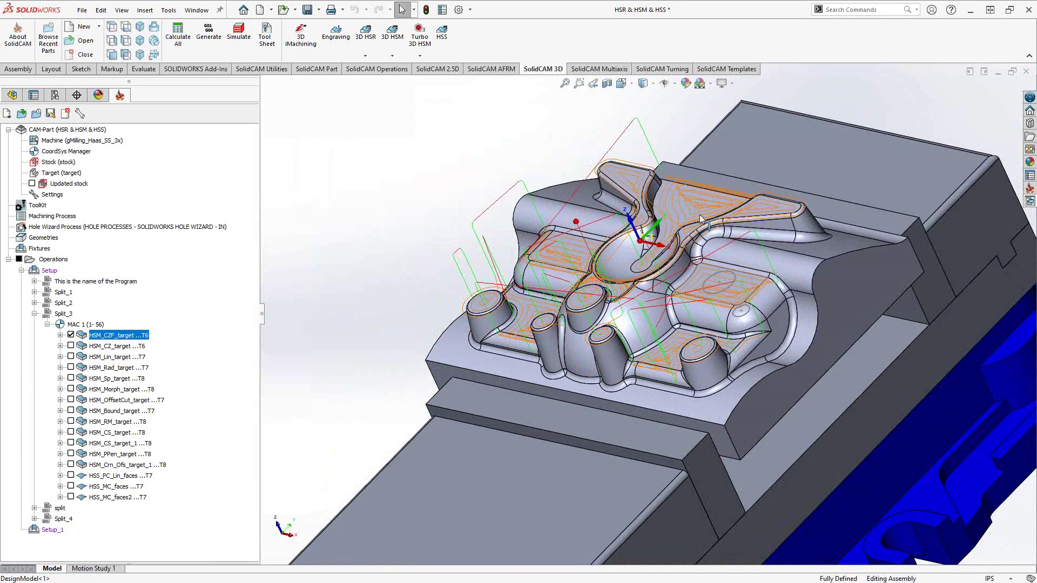
scroll(667, 298, "up", 3)
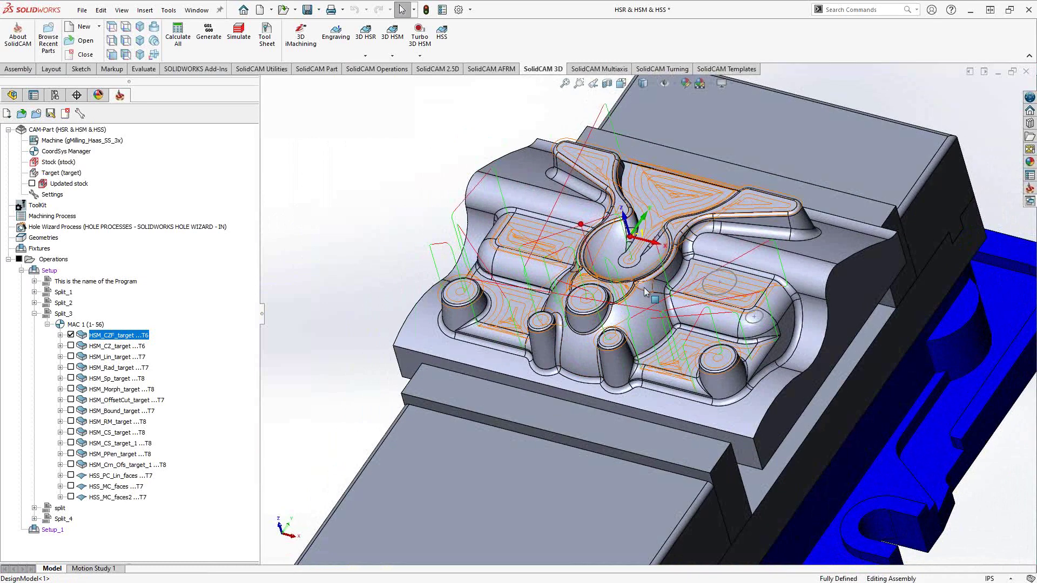
scroll(641, 300, "up", 3)
middle_click_drag(641, 299, 644, 218)
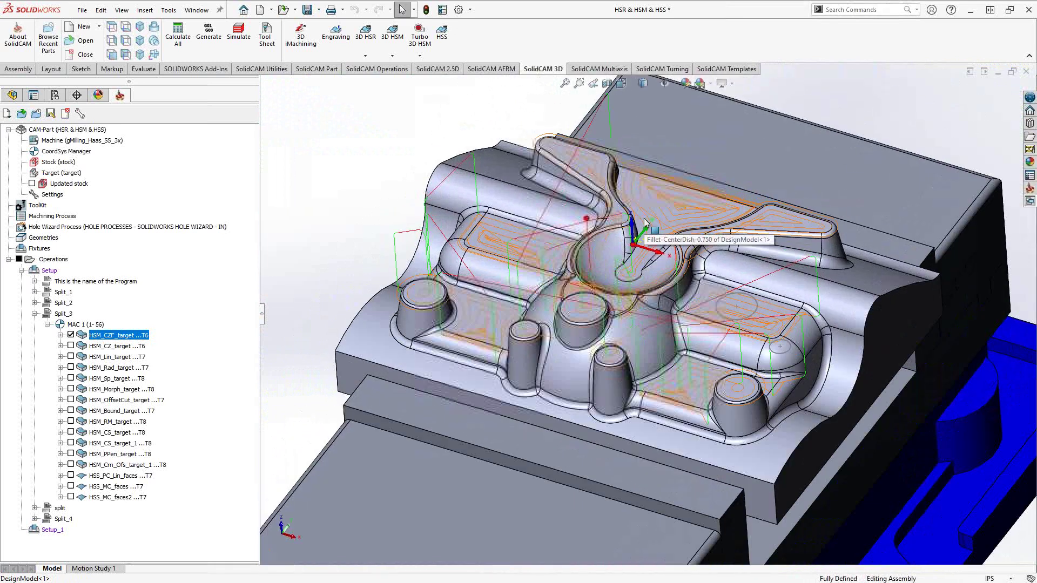
left_click(71, 335)
Open the HSM_CZ_target Constant Z operation and review its geometry, tool, constraint boundaries and link settings
left_click(96, 346)
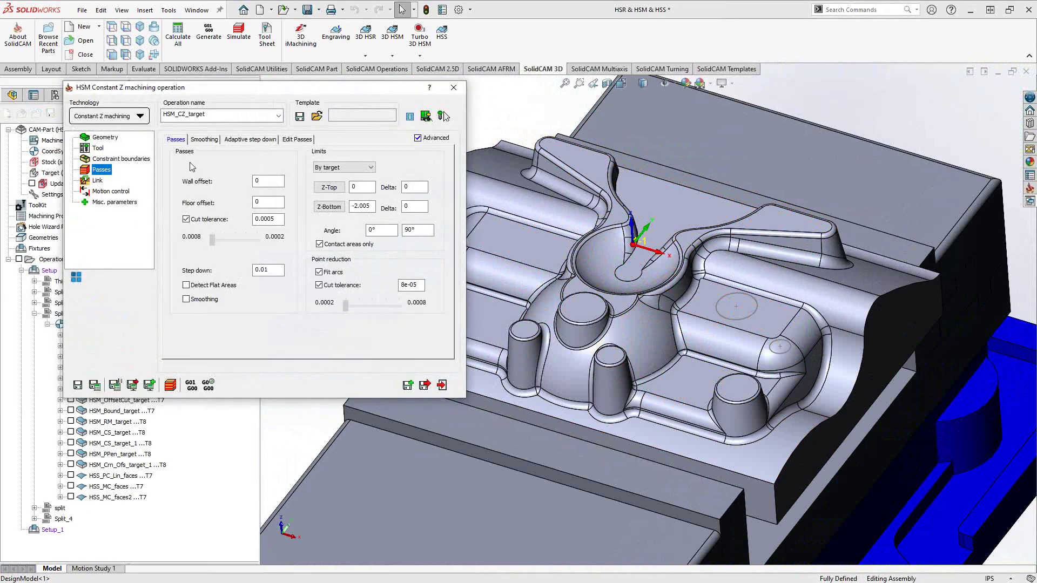
left_click(99, 138)
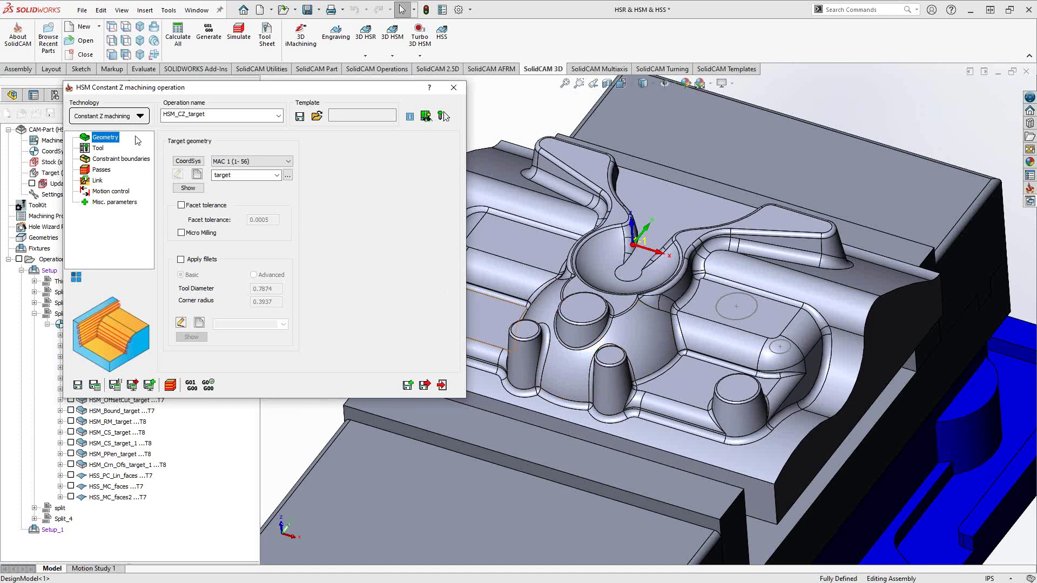
left_click(98, 149)
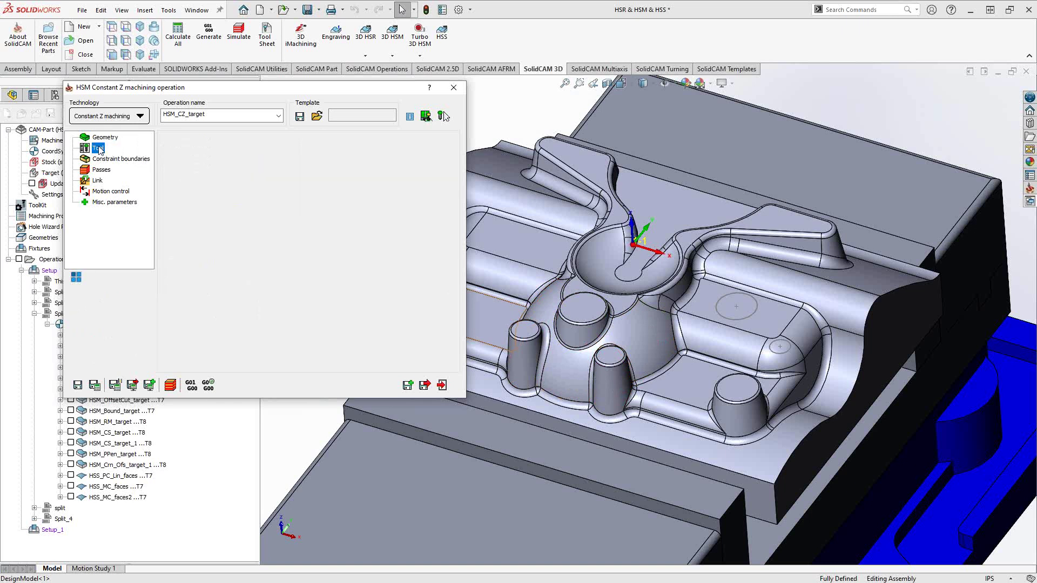
left_click(110, 159)
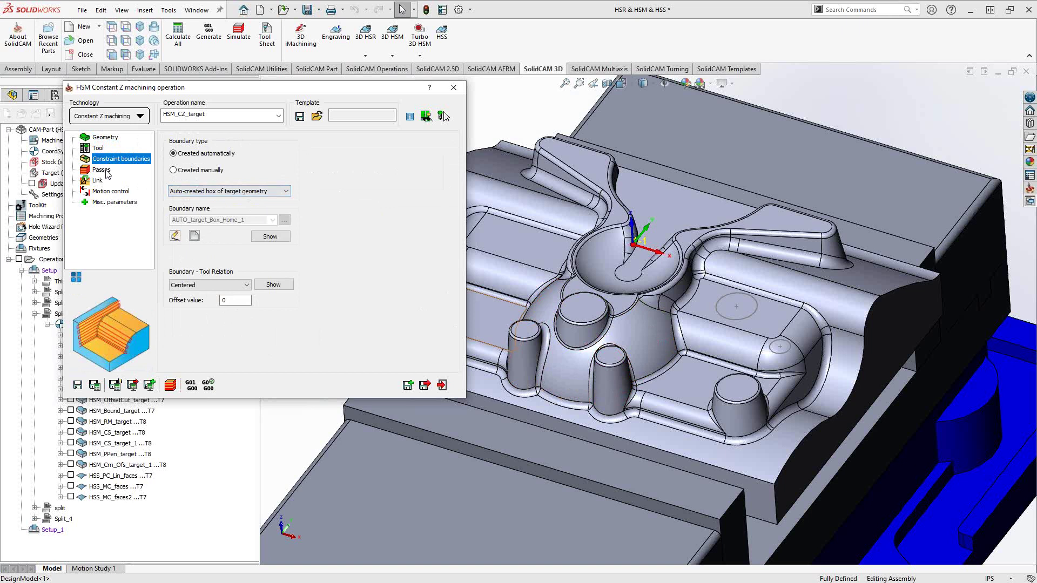
left_click(96, 183)
mouse_move(258, 185)
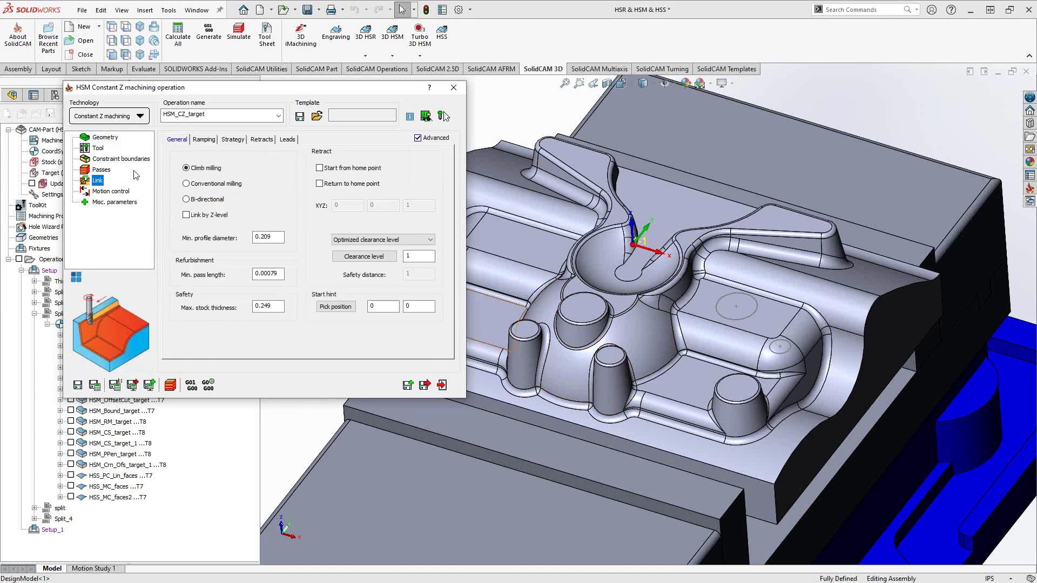
Examine the Constant Z passes parameters: wall and floor offsets, cut tolerance, step down, Detect Flat Areas and Smoothing
left_click(97, 172)
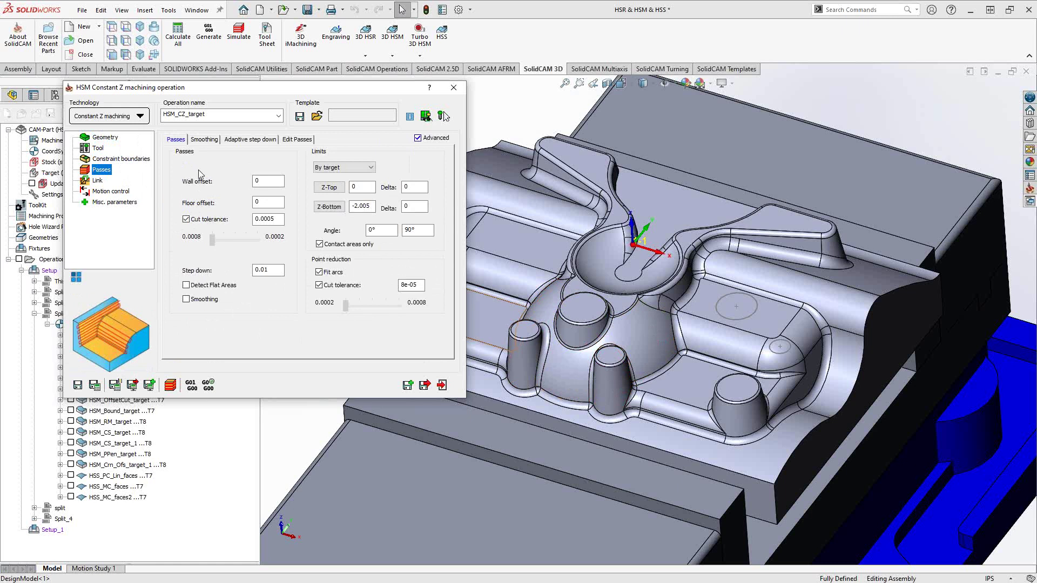
left_click(268, 181)
key("Tab")
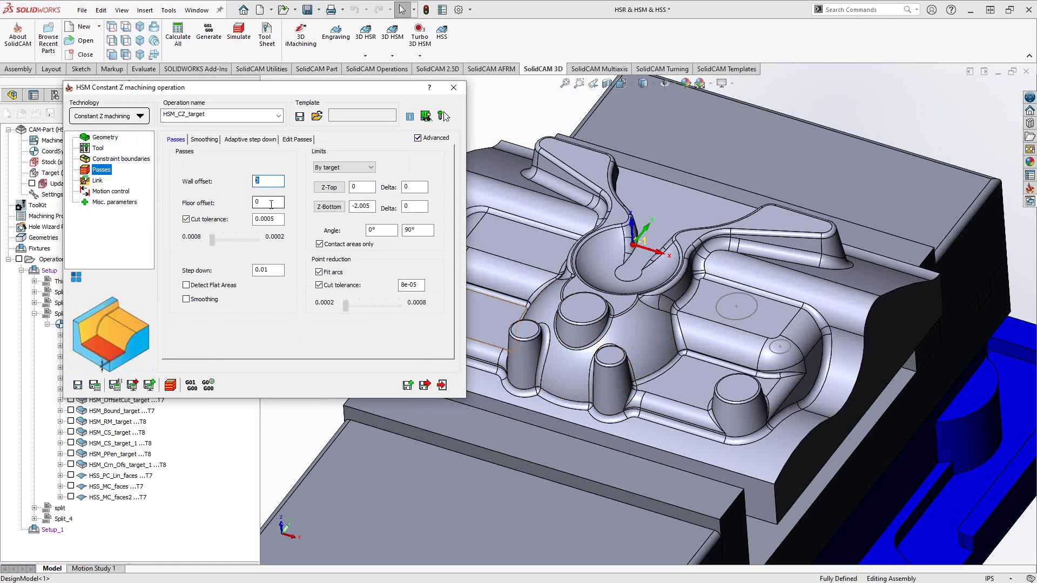
left_click(274, 219)
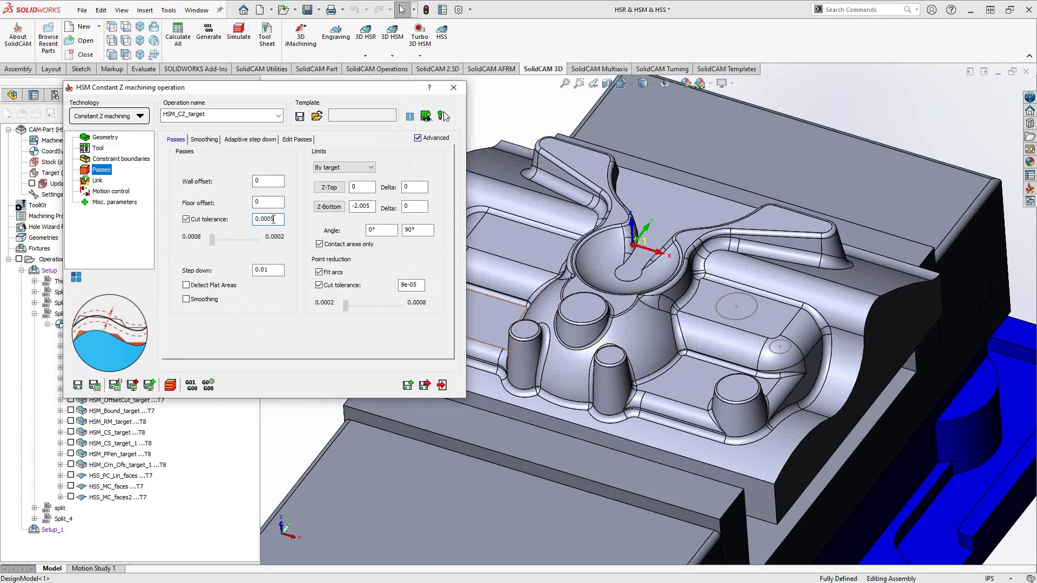
left_click(267, 270)
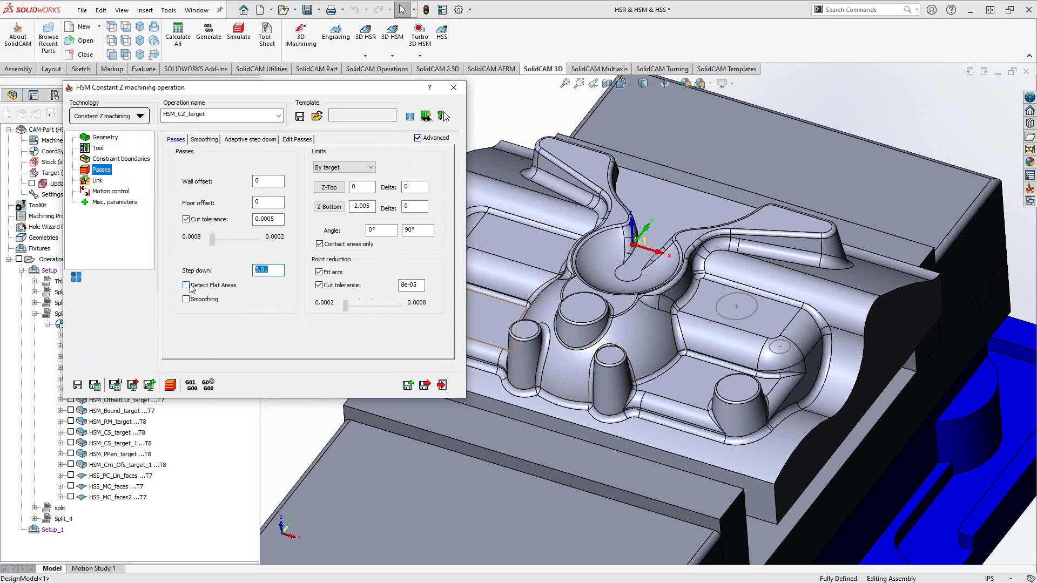
mouse_move(203, 303)
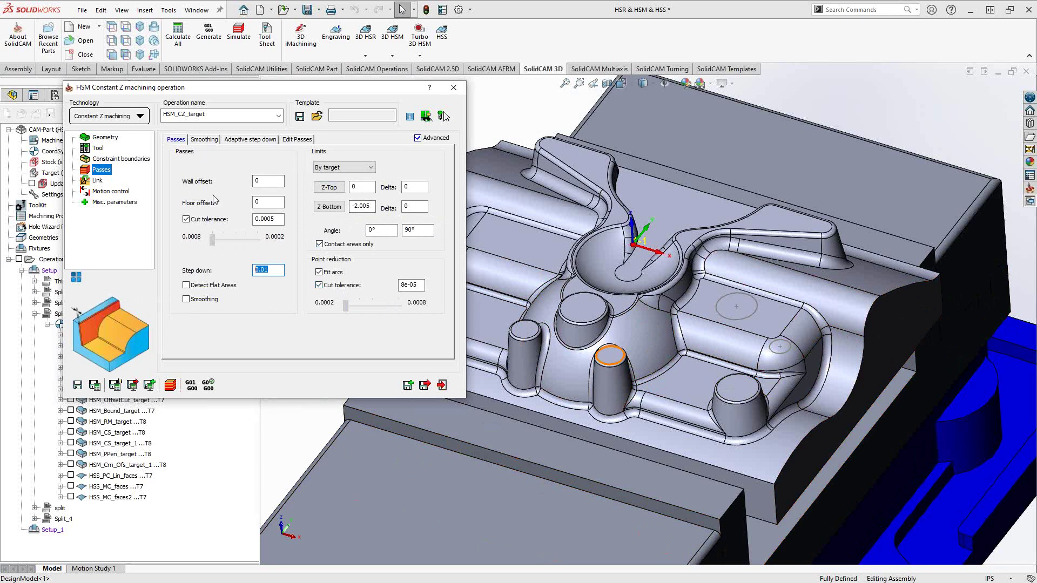
Examine the Constant Z smoothing parameters and the adaptive step down options, including precision and profile step-in
left_click(204, 139)
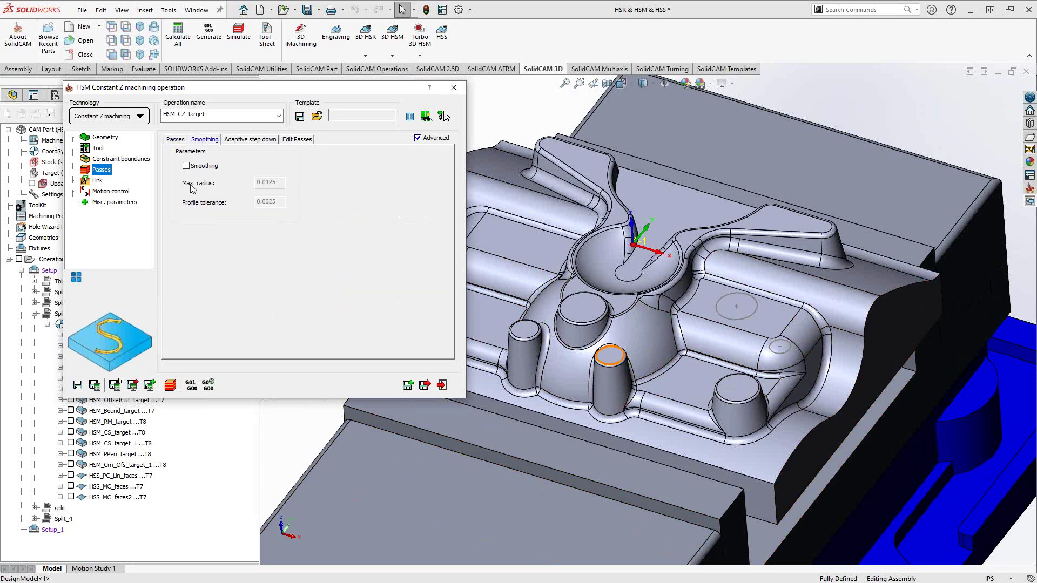
left_click(243, 142)
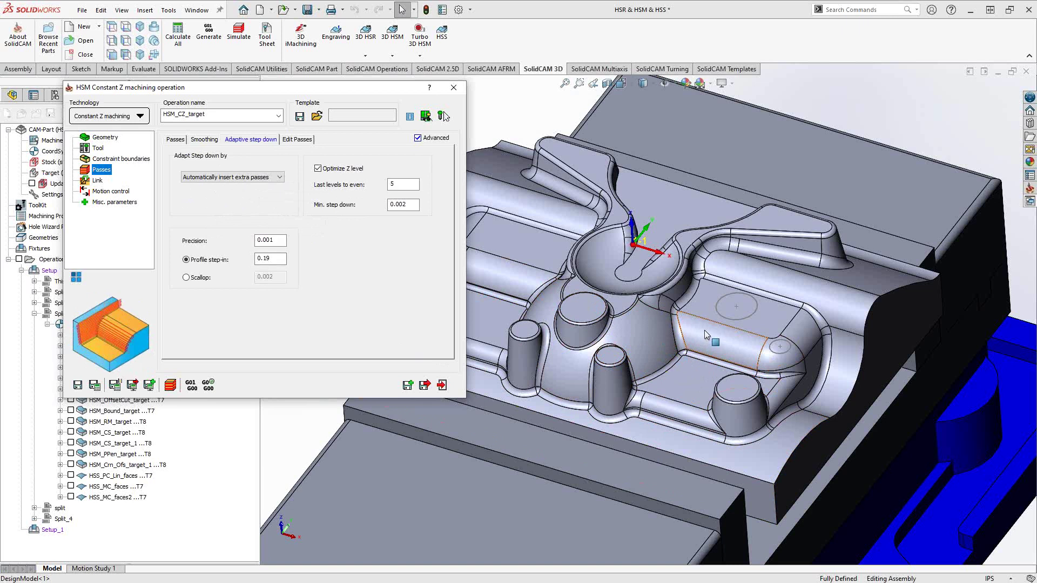
left_click(268, 260)
type("9")
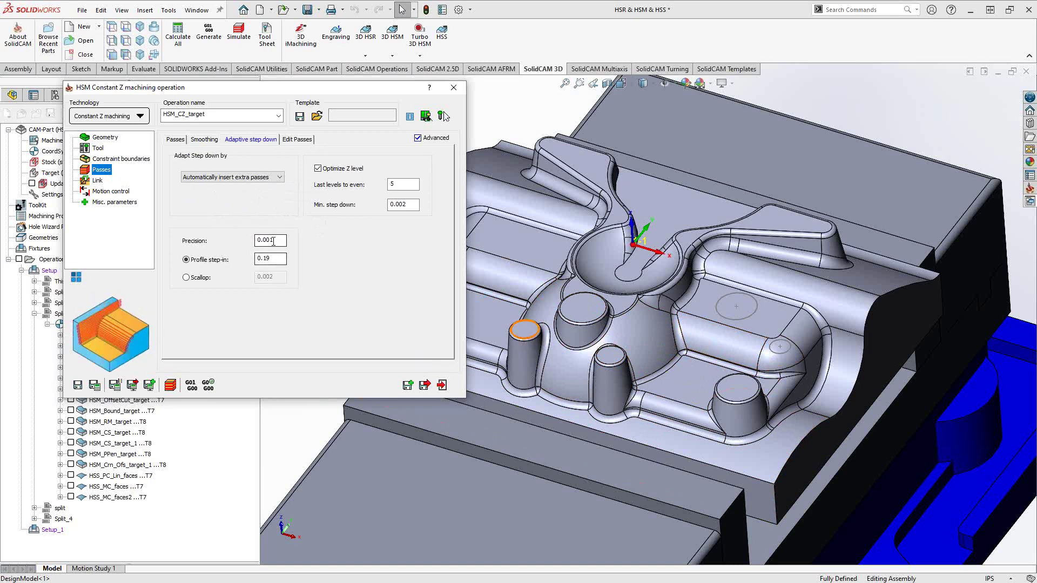
Examine the Constant Z edit passes options, briefly enabling Edit using surfaces to view its stock definition style, and close the operation
key("shift+Tab")
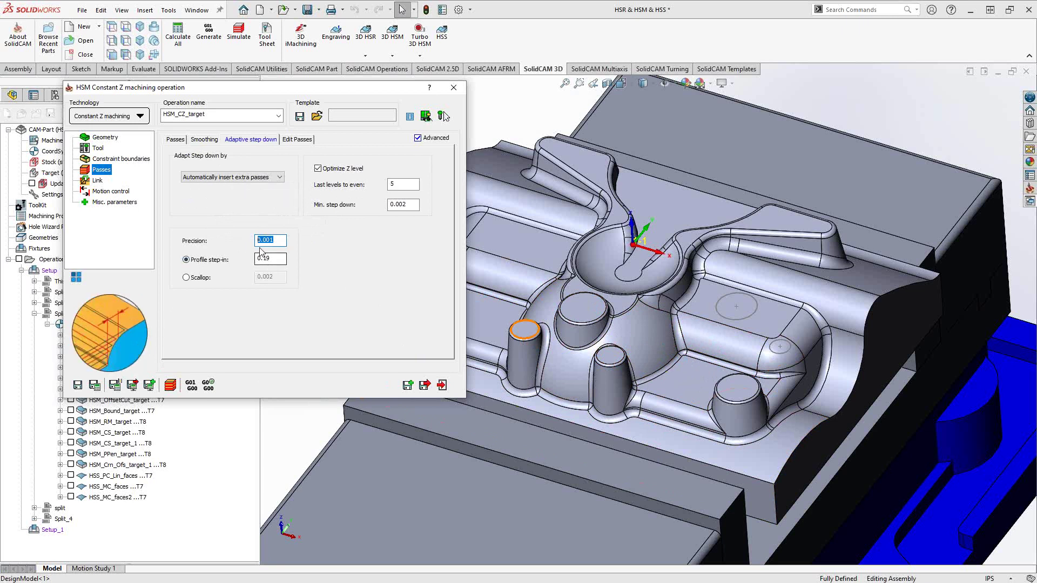
left_click(296, 140)
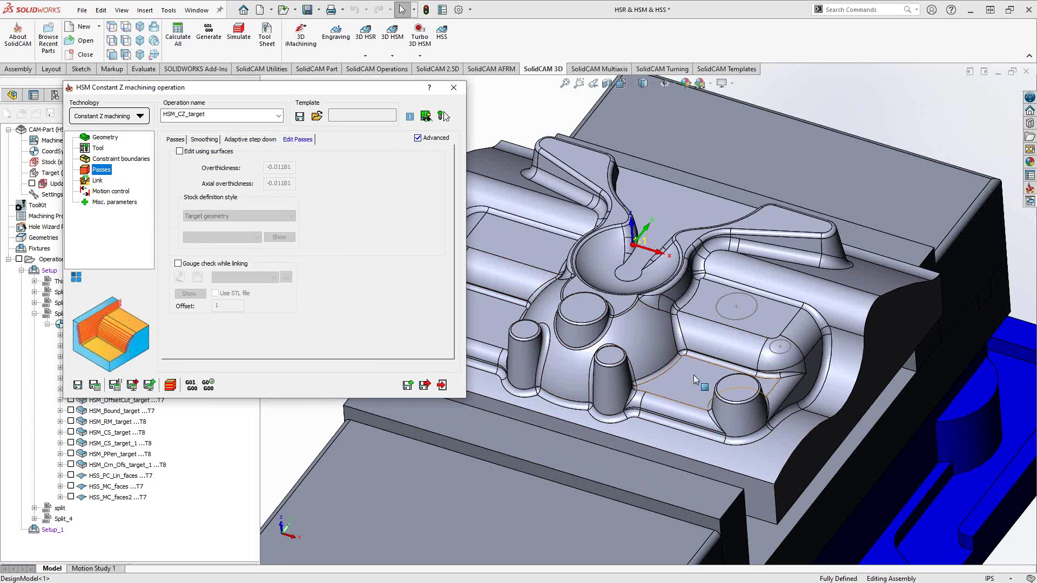
left_click(198, 153)
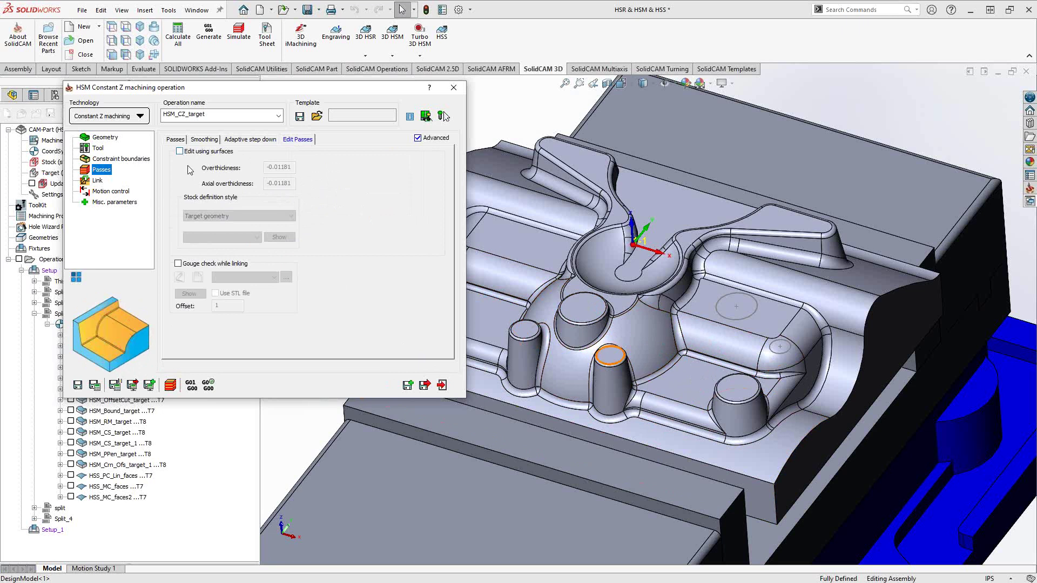
left_click(215, 216)
left_click(208, 226)
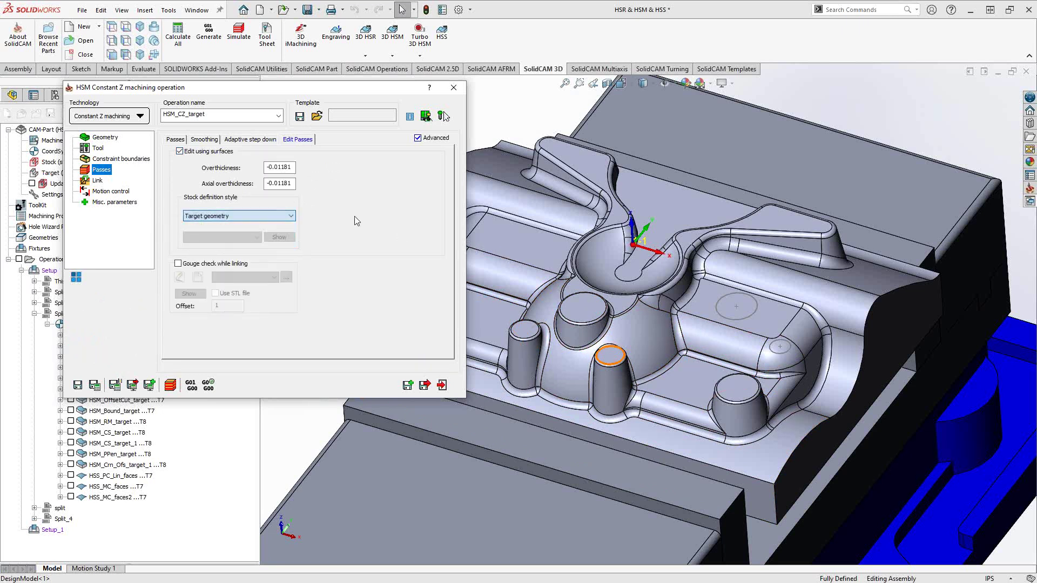
left_click(180, 152)
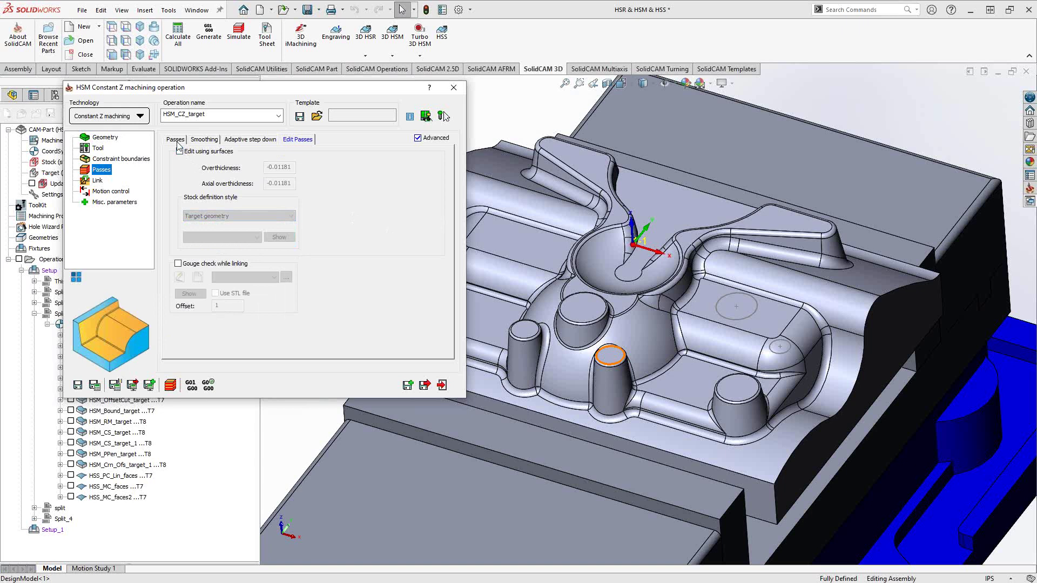
left_click(175, 139)
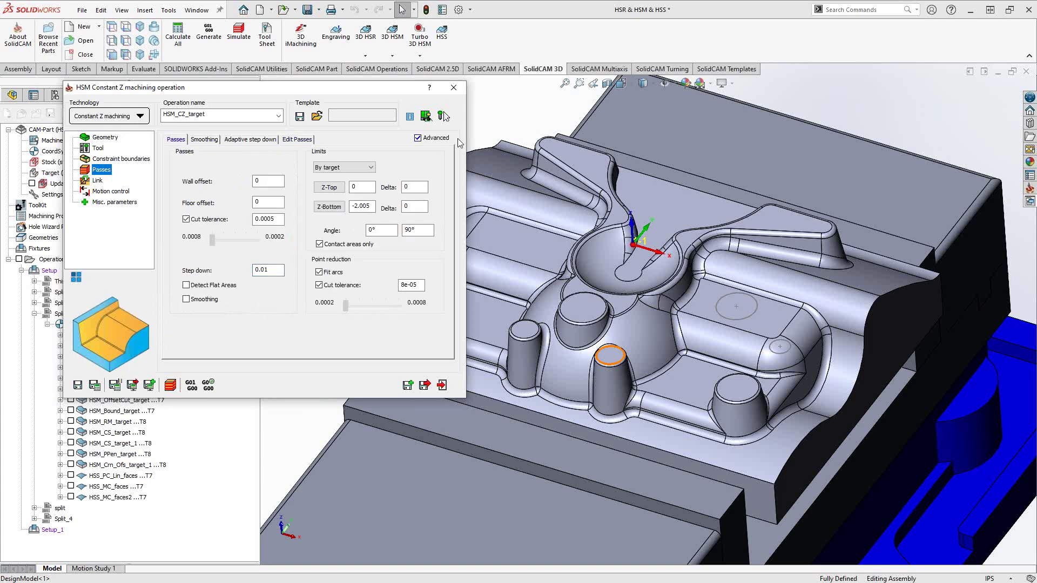
left_click(454, 93)
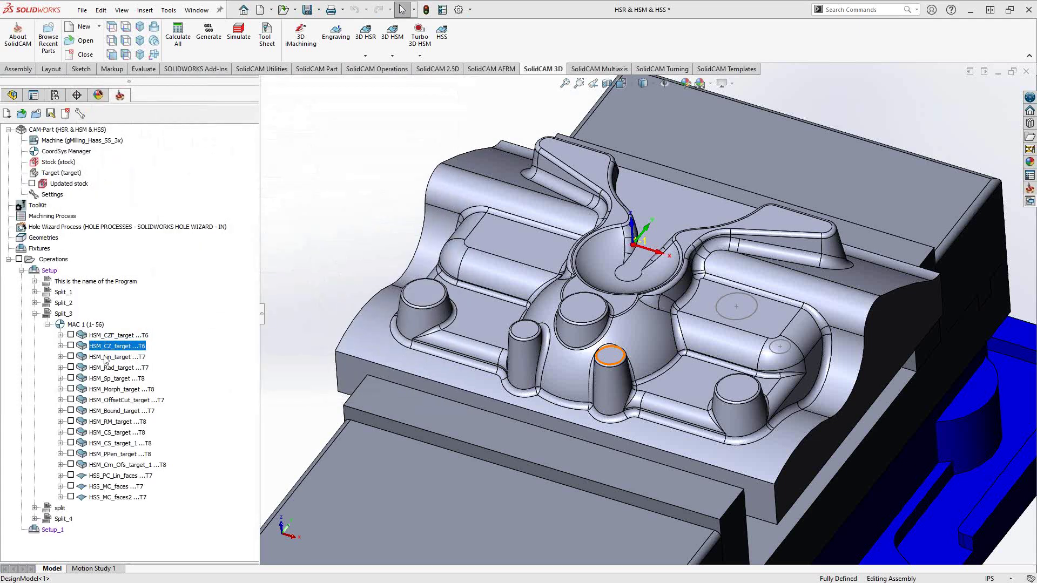
Display the HSM_Lin_target toolpath on the model and examine its linear passes around the bosses up close
left_click(71, 357)
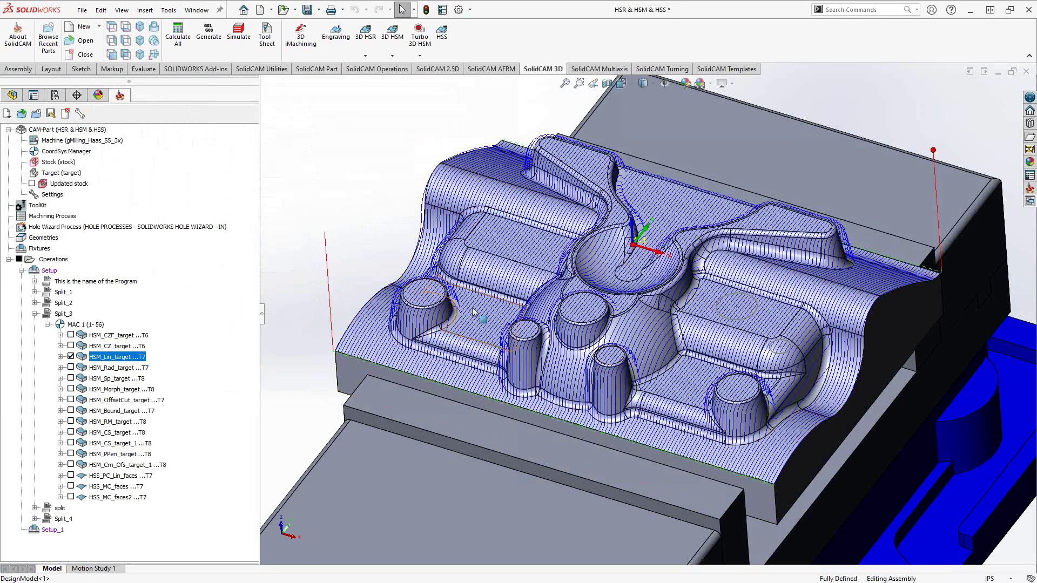
middle_click_drag(512, 326, 464, 314)
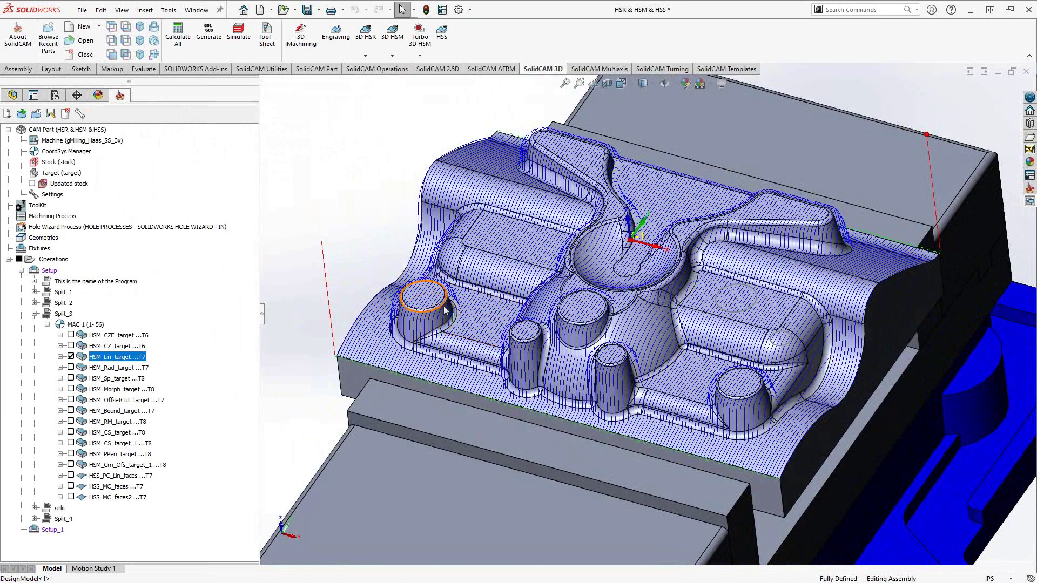
scroll(459, 319, "down", 2)
scroll(461, 323, "down", 3)
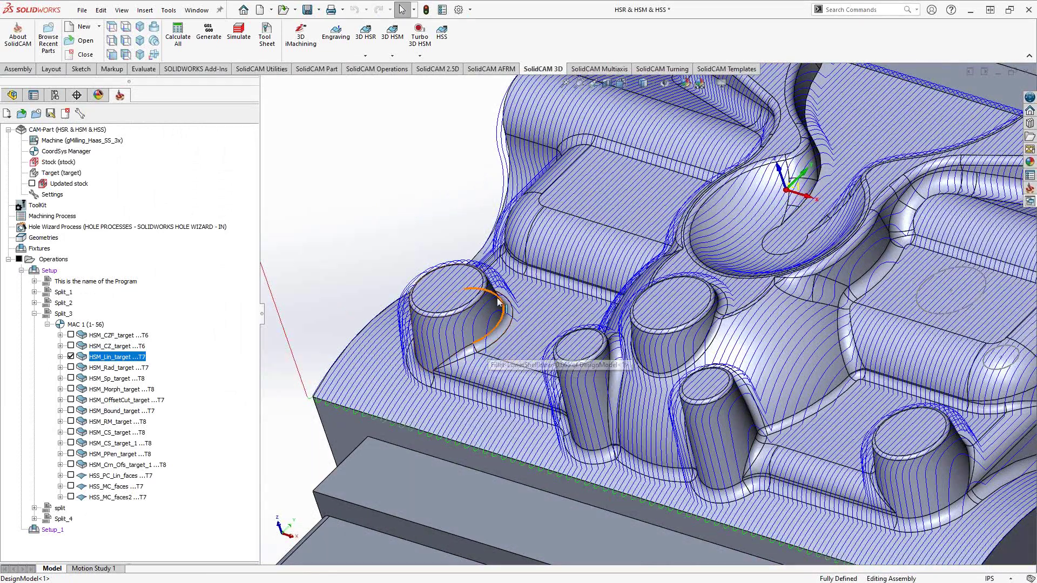
middle_click_drag(481, 346, 526, 338)
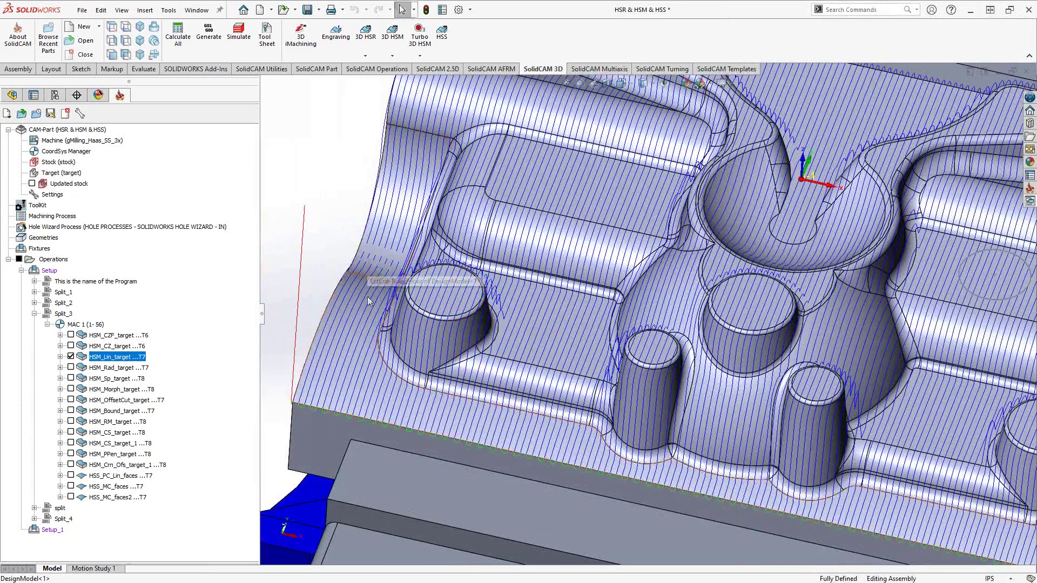
Open the HSM_Lin_target Linear operation and examine its passes parameters, including the pass direction angle and the slope angle limits
double_click(104, 357)
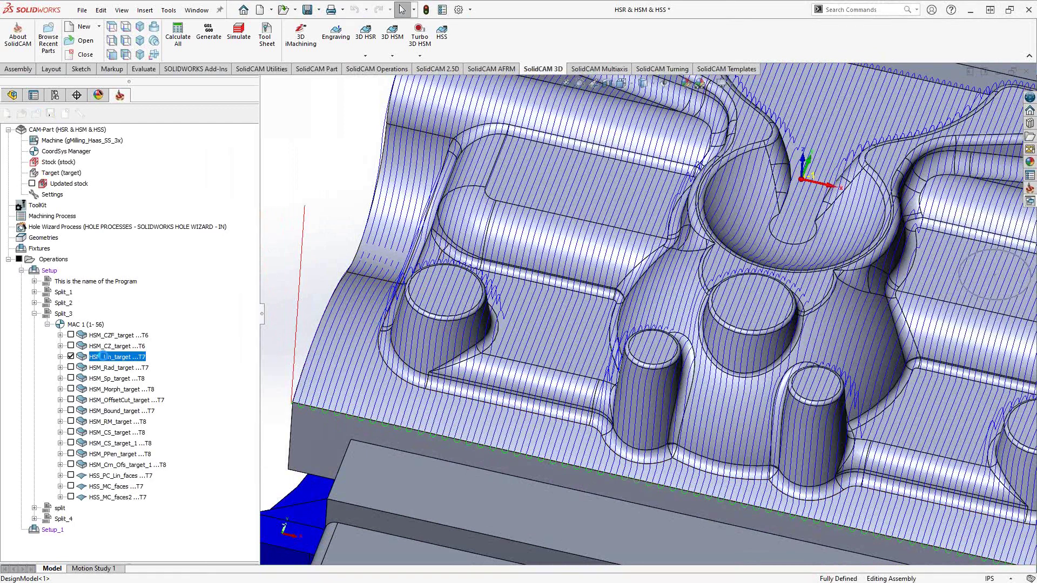
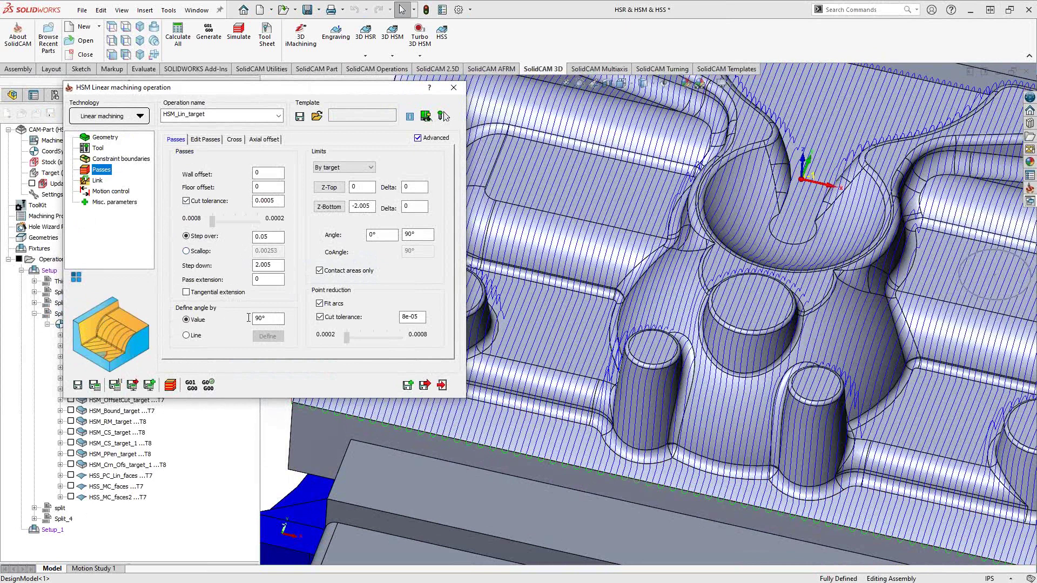
double_click(269, 318)
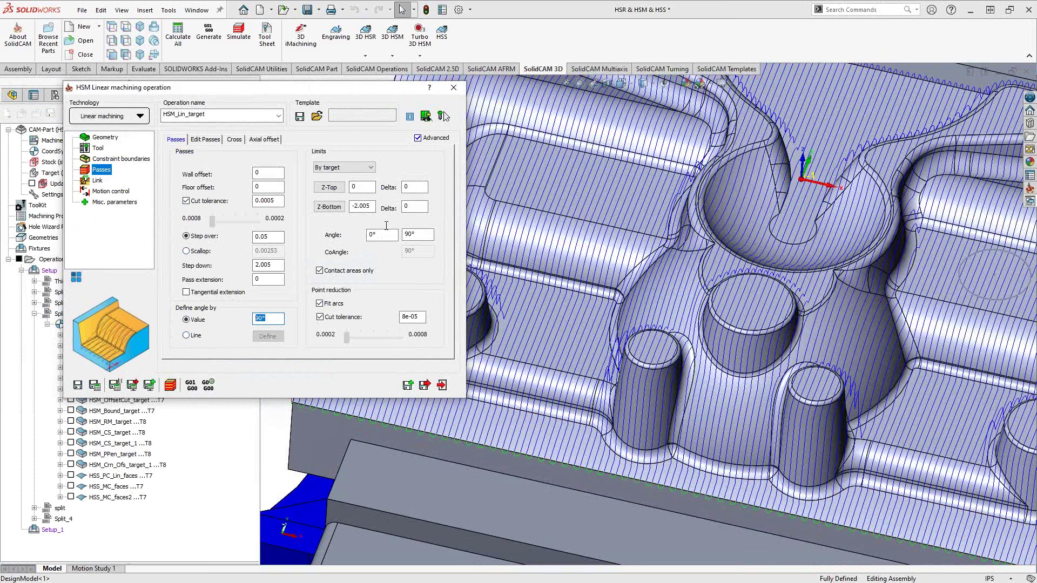
left_click(415, 235)
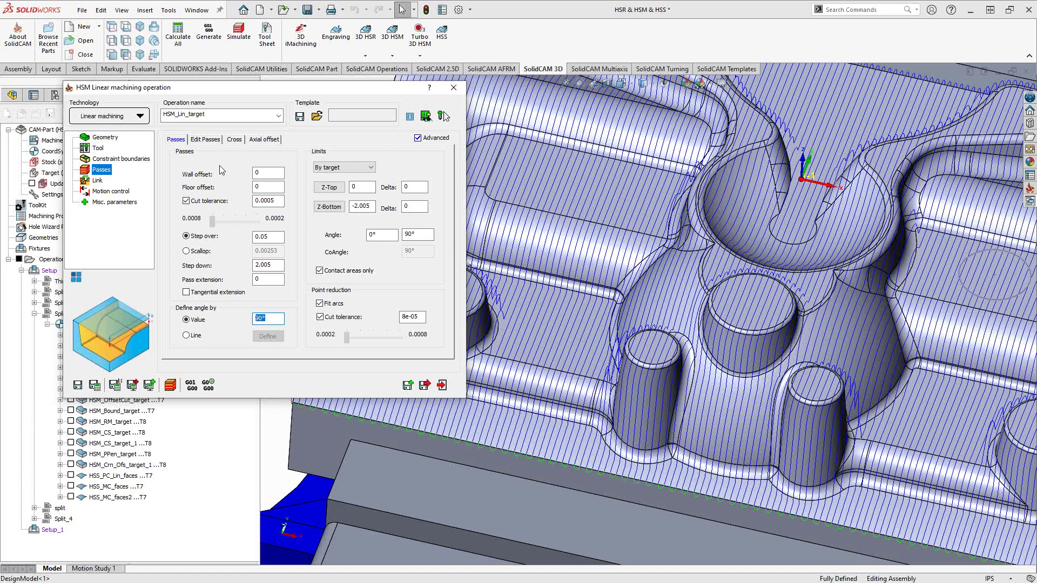
Review the Linear operation's edit passes, axial offset and cross machining order options, and exit the operation without changes
left_click(205, 140)
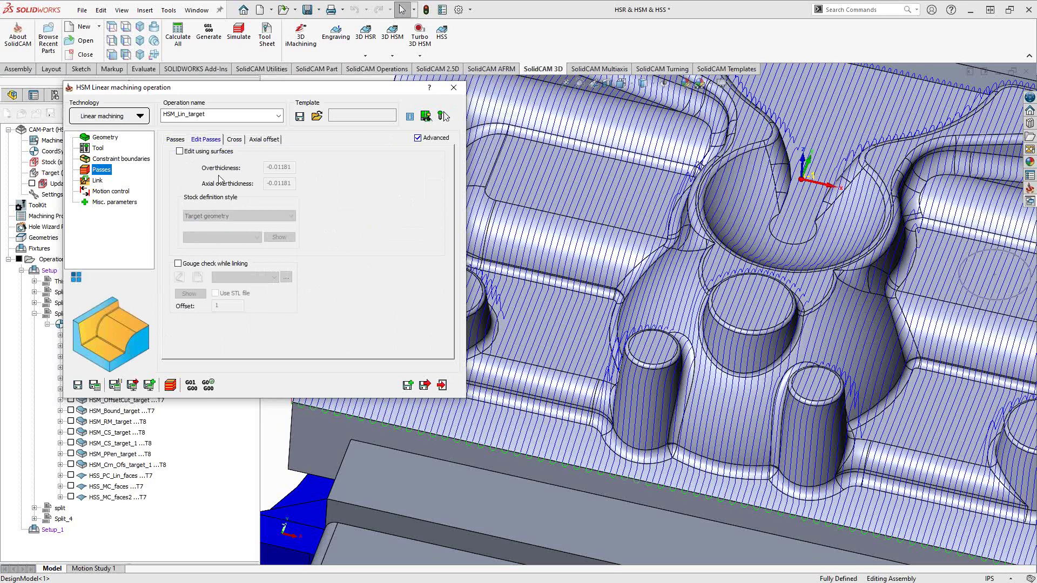
left_click(259, 140)
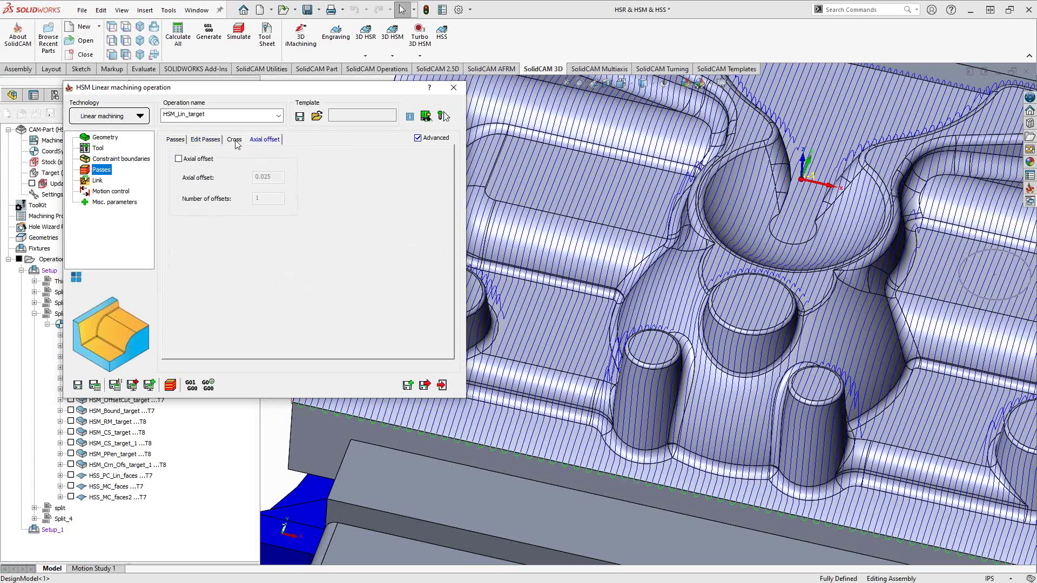
left_click(234, 140)
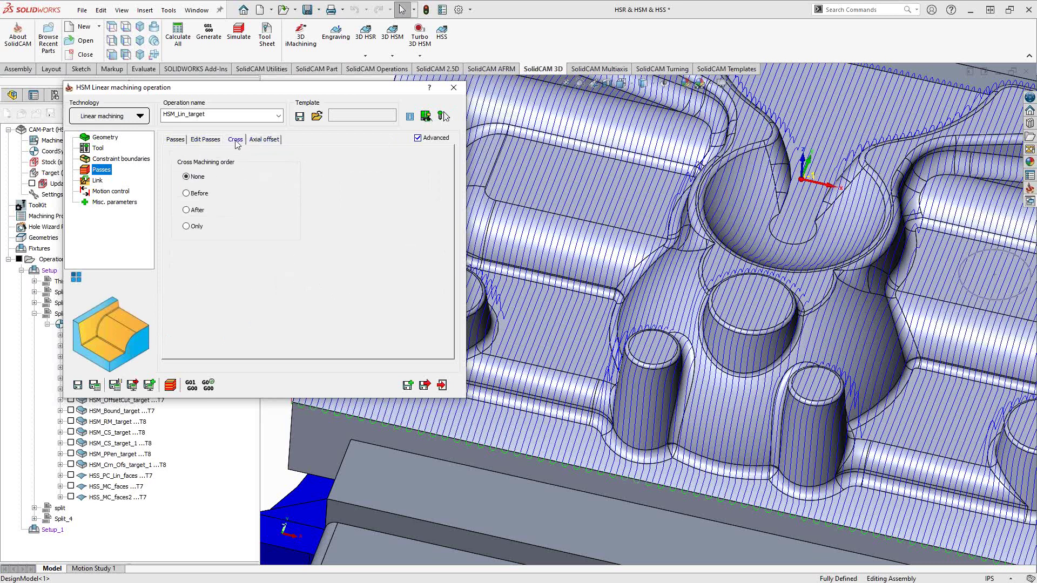
scroll(584, 343, "up", 3)
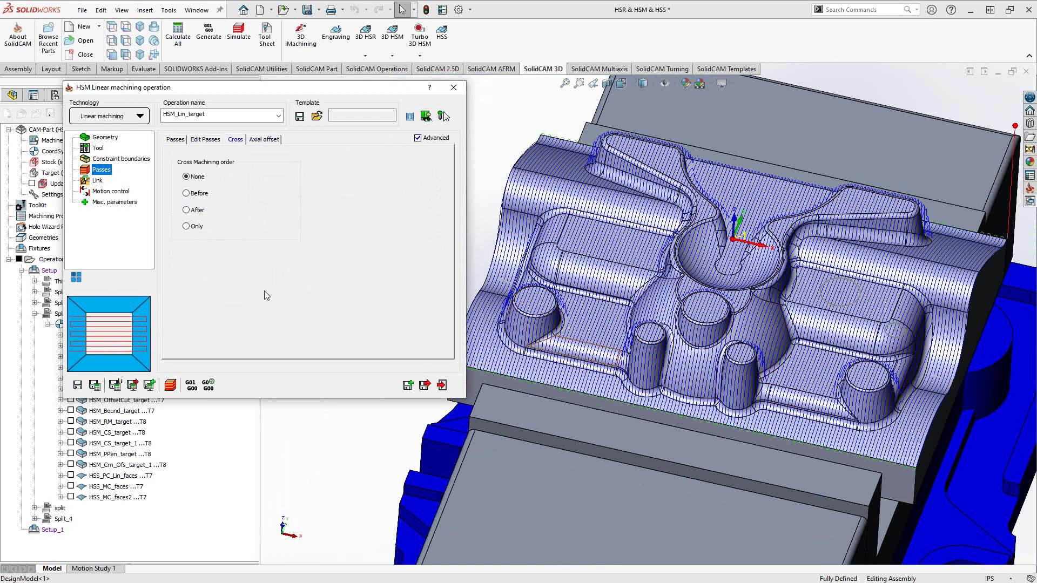
left_click(442, 385)
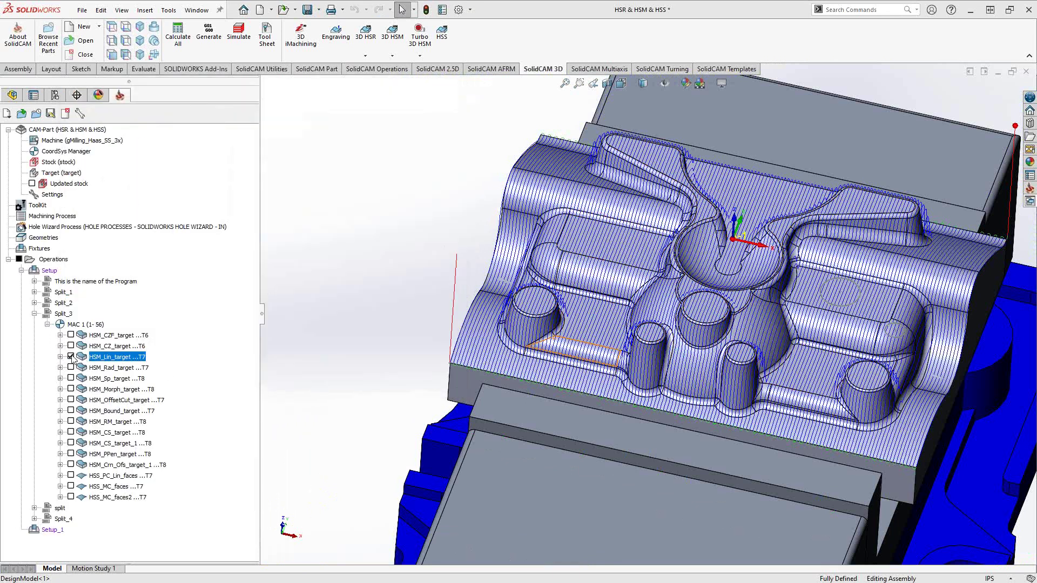
Hide the HSM_Lin_target toolpath, display the HSM_Rad_target toolpath, and examine its radial passes in the central dish
left_click(71, 357)
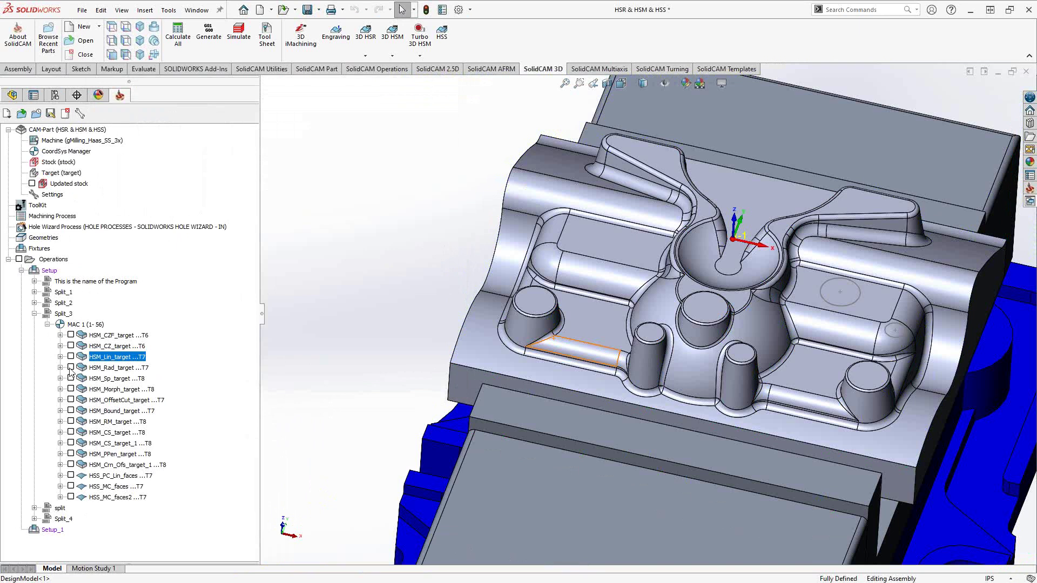
left_click(71, 368)
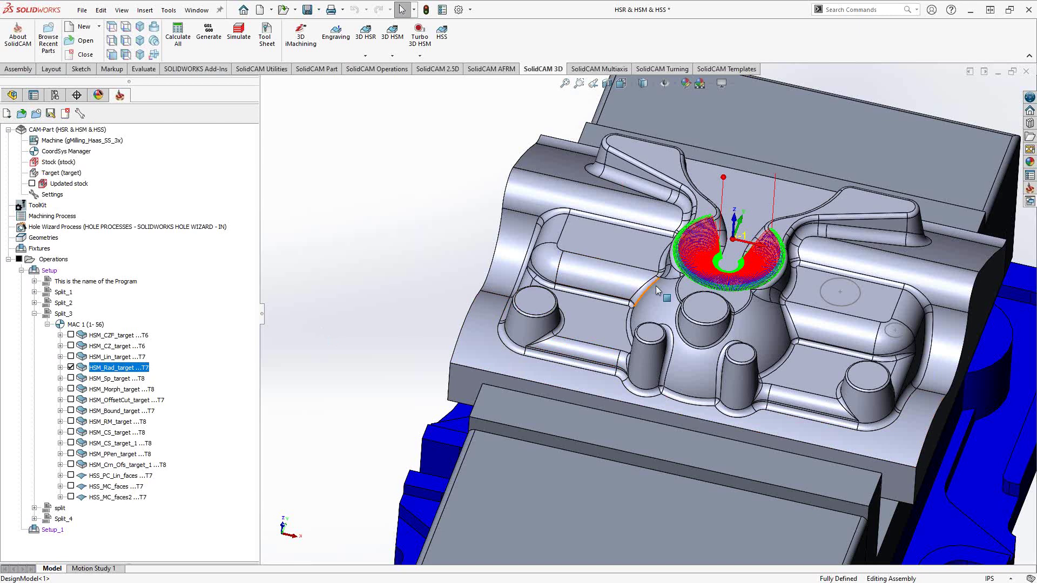
scroll(715, 297, "down", 10)
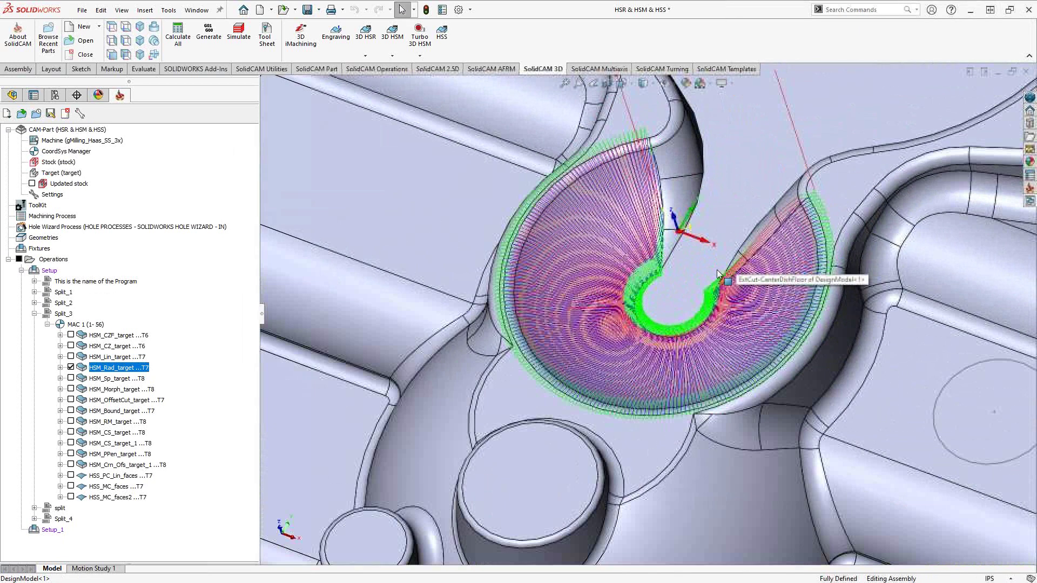
middle_click_drag(718, 275, 717, 316)
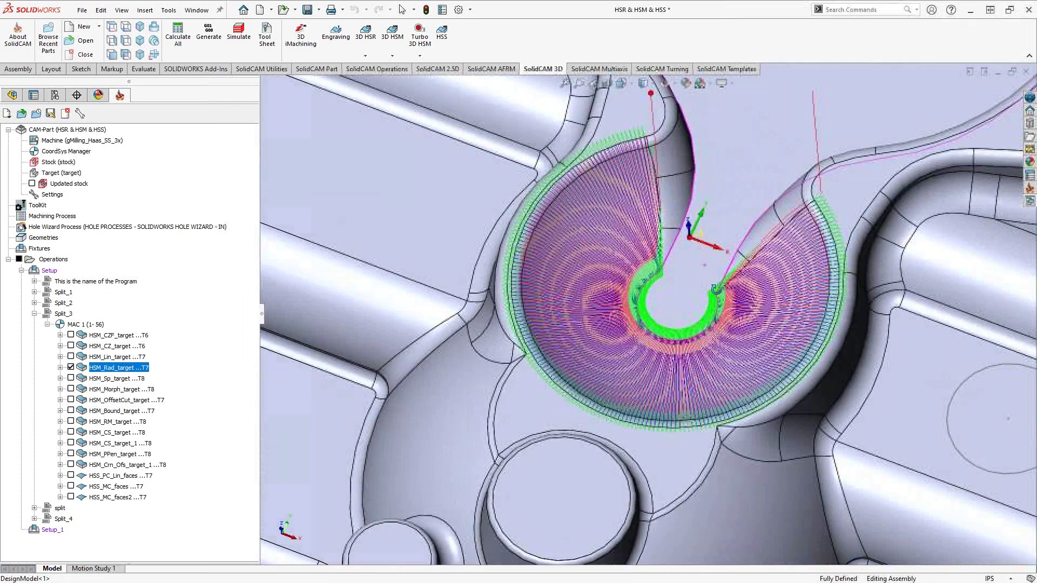
scroll(718, 316, "down", 4)
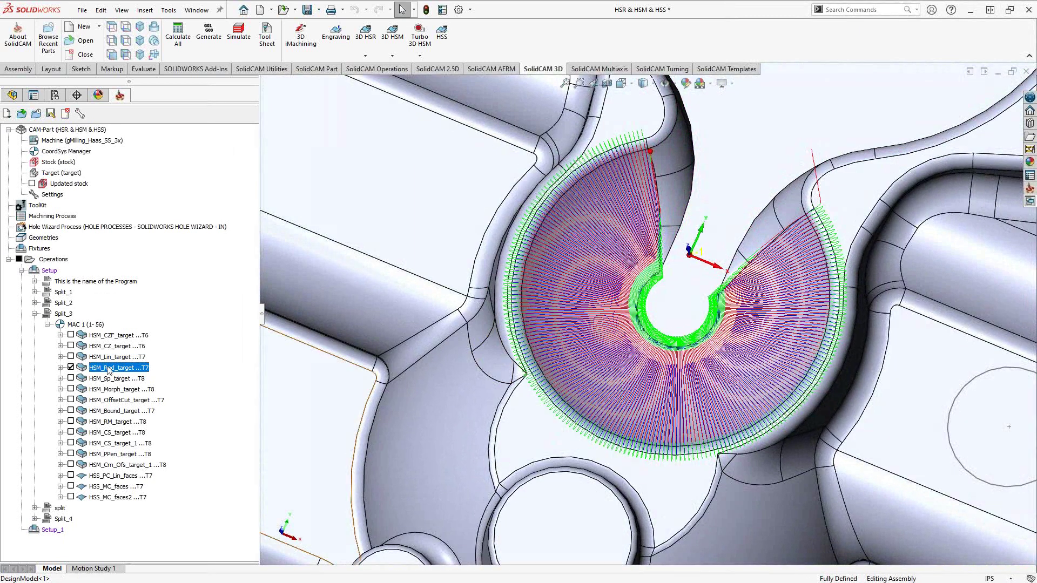
Open the HSM_Rad_target Radial operation and examine its passes parameters, focusing on the step over
double_click(108, 369)
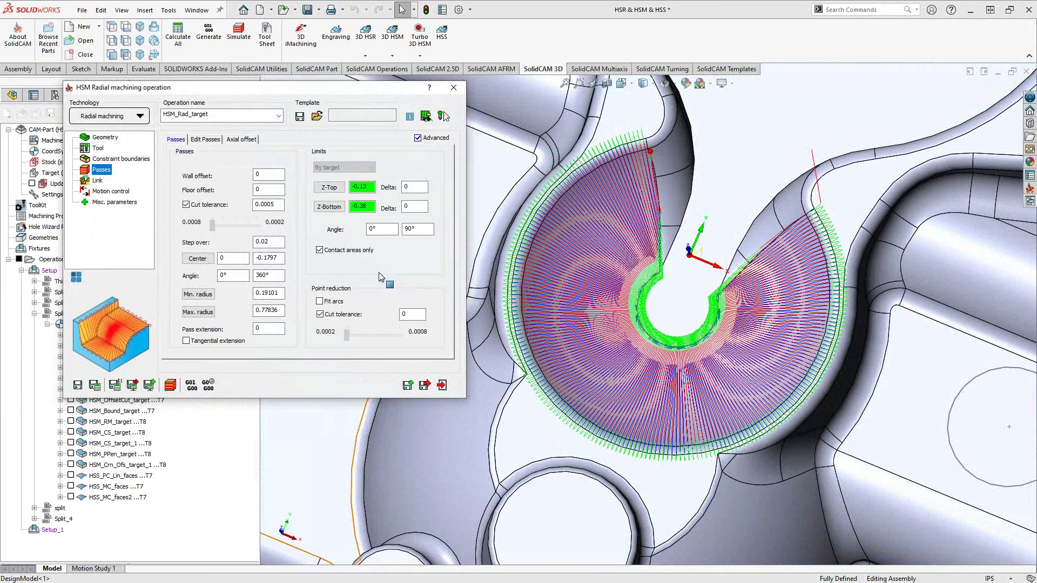
scroll(670, 332, "down", 2)
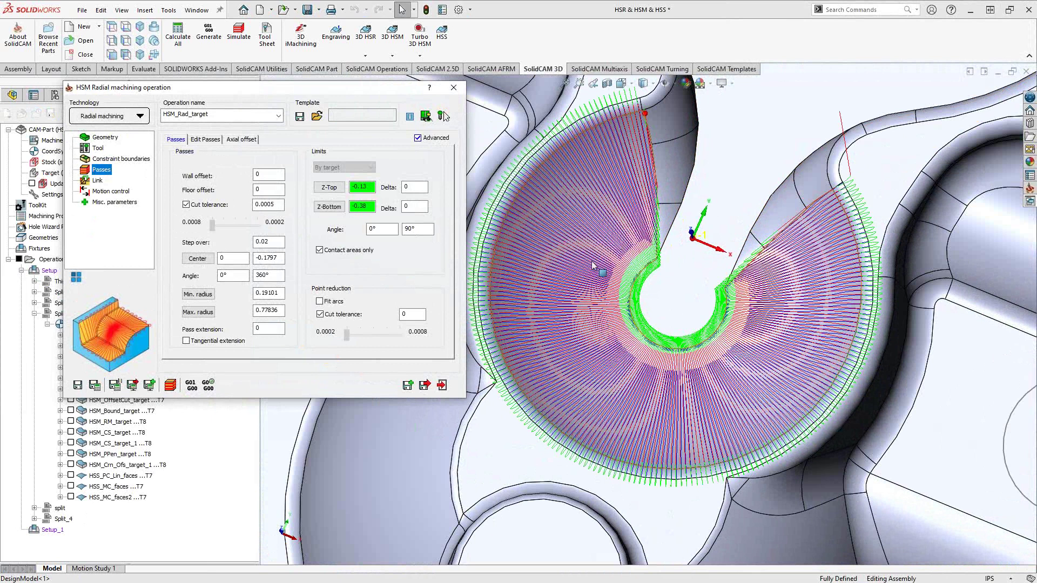
left_click(266, 243)
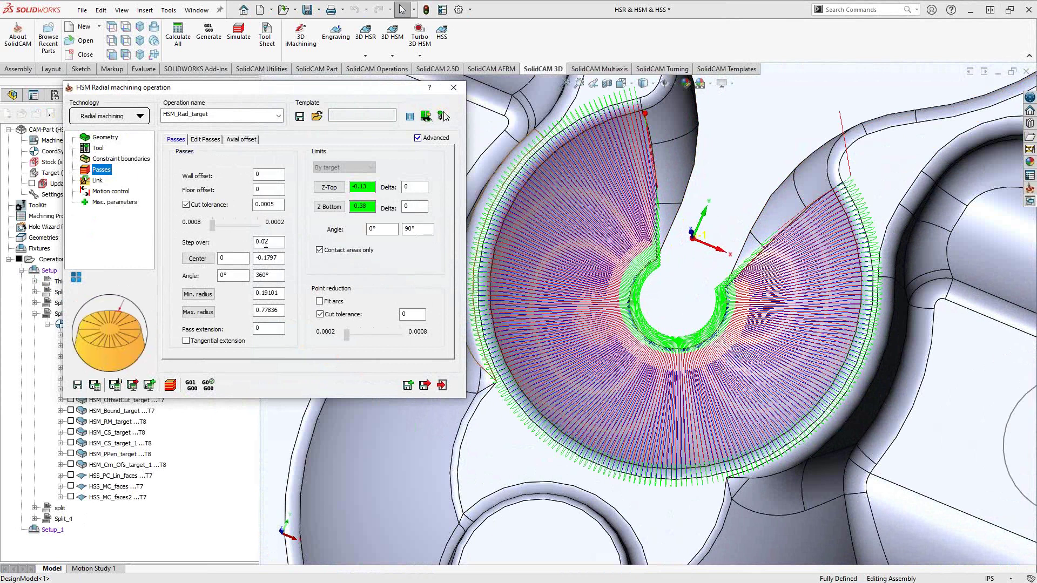
double_click(266, 243)
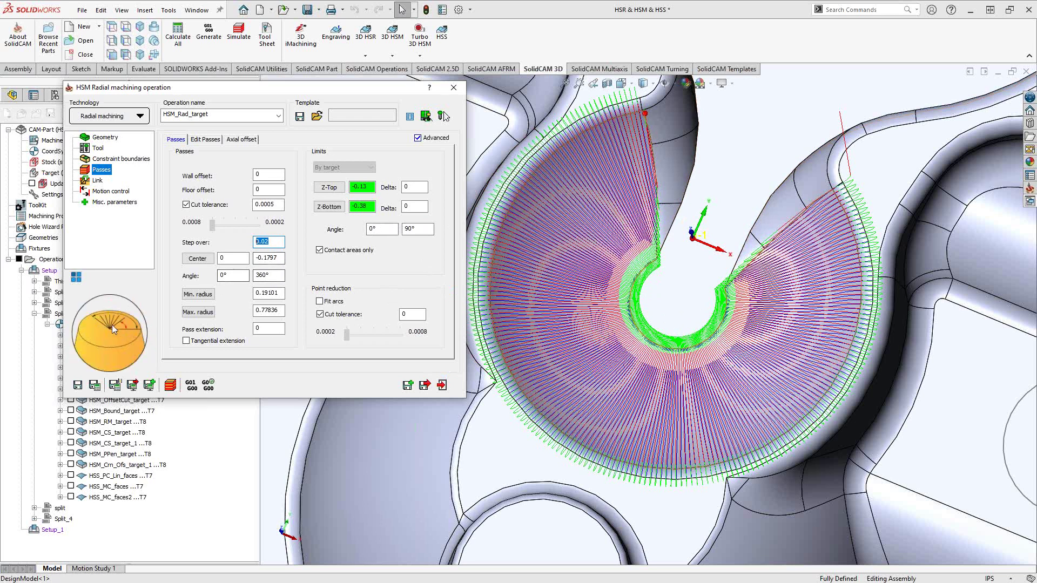
Hide the HSM_Rad_target toolpath, show its user-defined Radial constraint boundary on the model, and exit the operation
left_click_drag(167, 91, 197, 93)
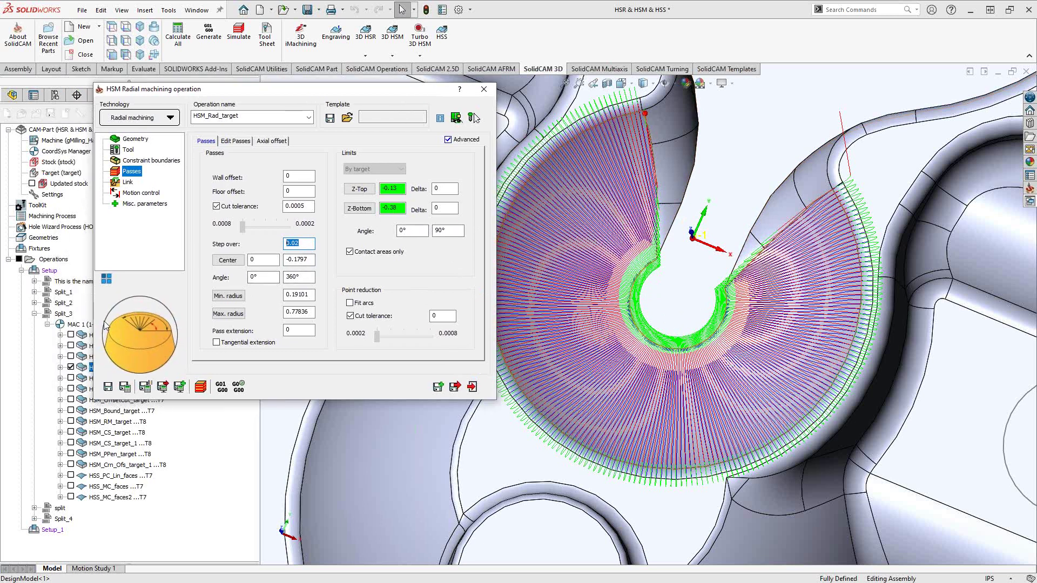
left_click(72, 368)
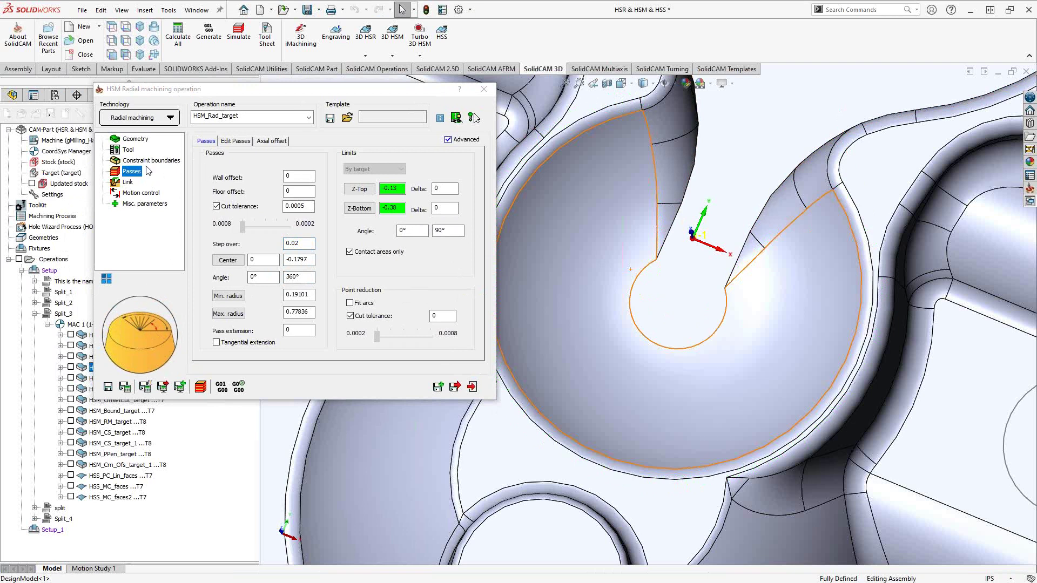
left_click(134, 162)
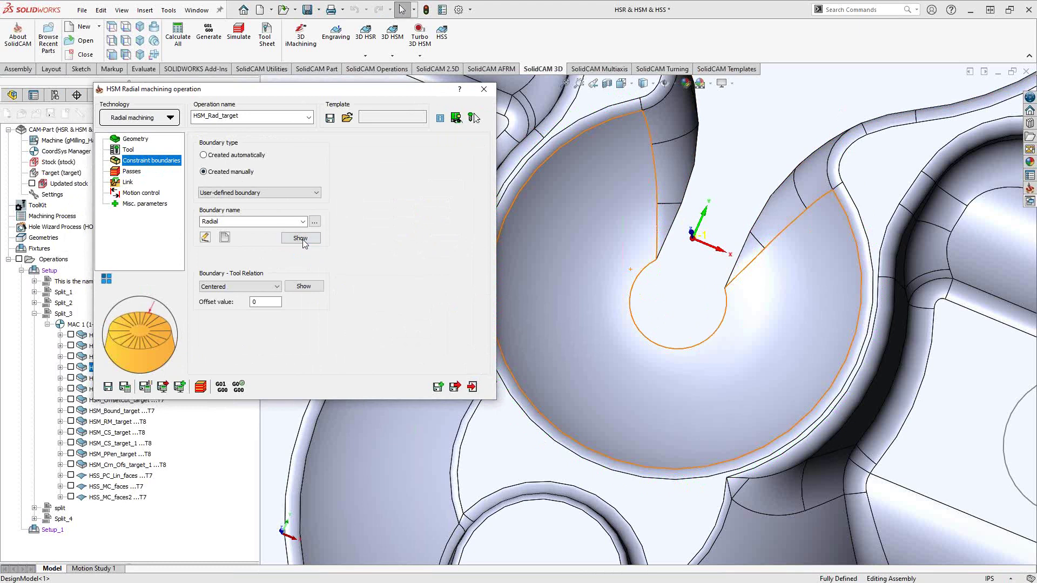
key("Escape")
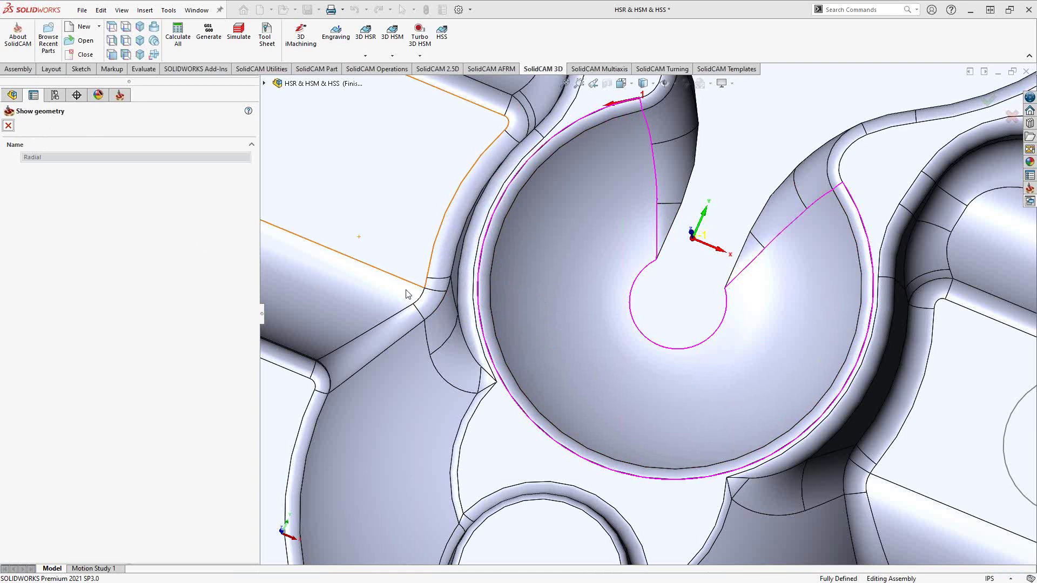
key("Escape")
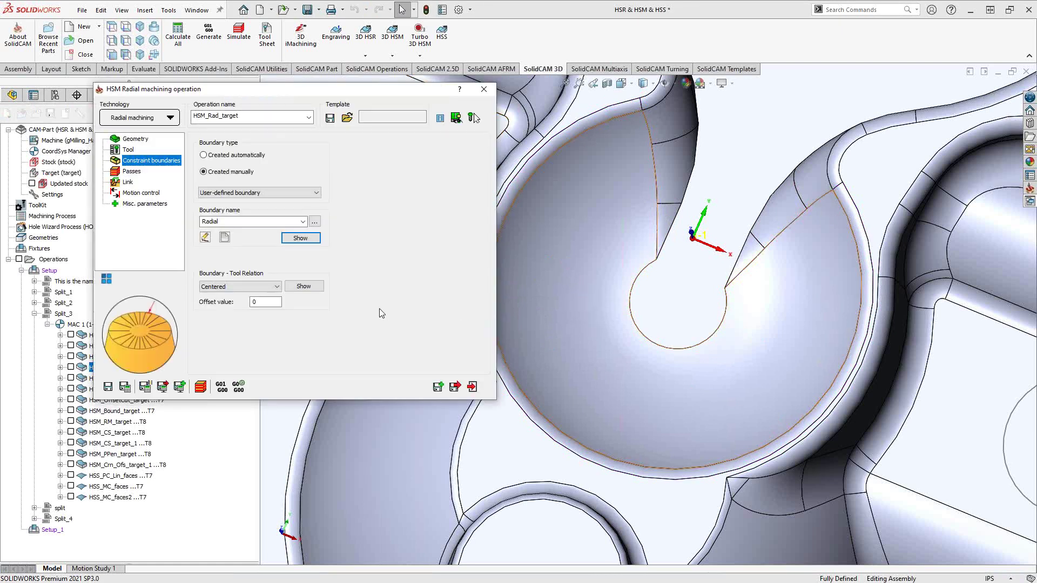
left_click(472, 387)
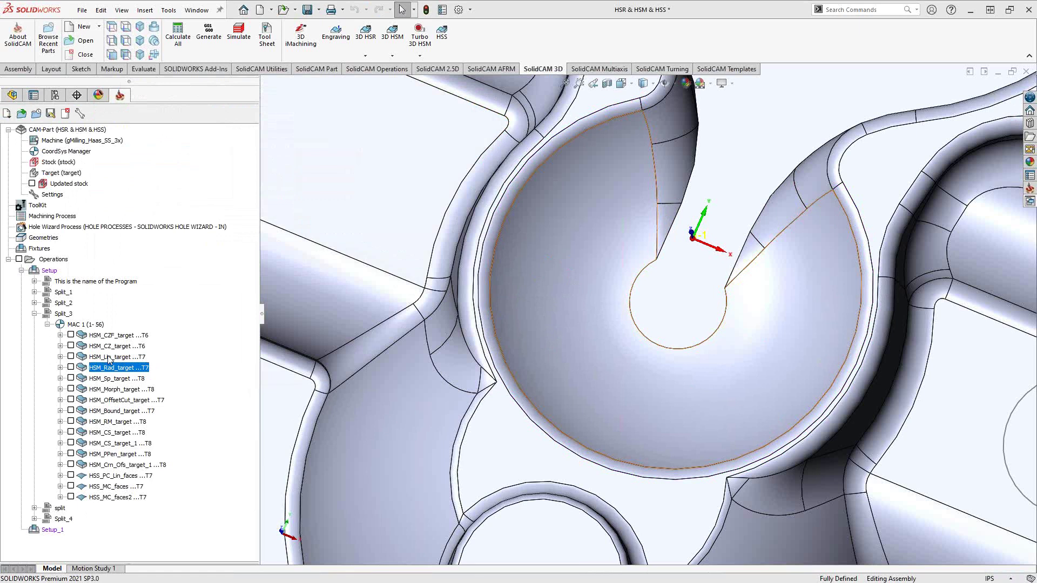
Display the HSM_Sp_target toolpath and examine its spiral passes around the tapered corner boss
left_click(71, 378)
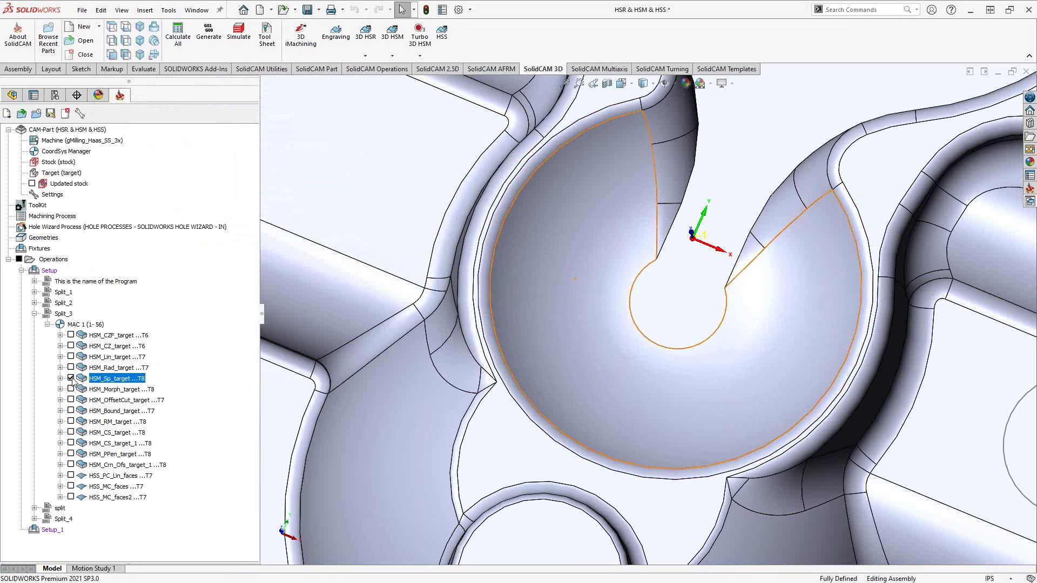
key("f")
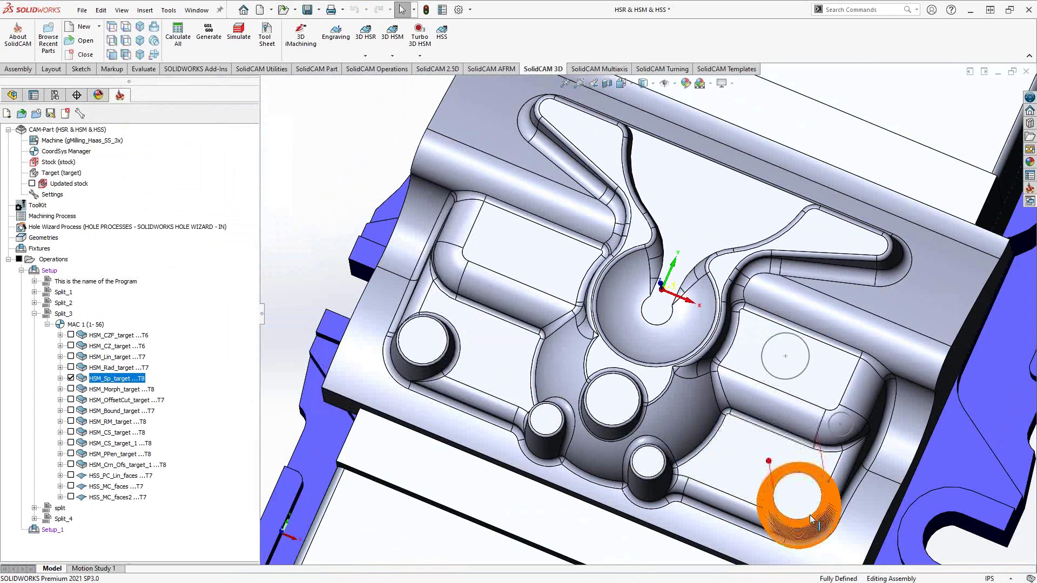
scroll(812, 520, "down", 8)
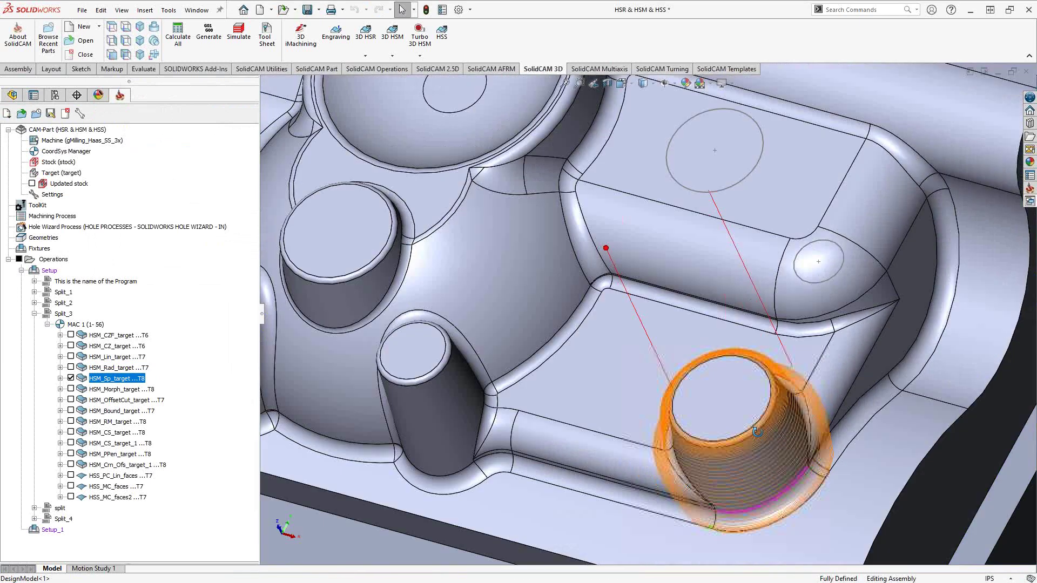
scroll(791, 421, "down", 5)
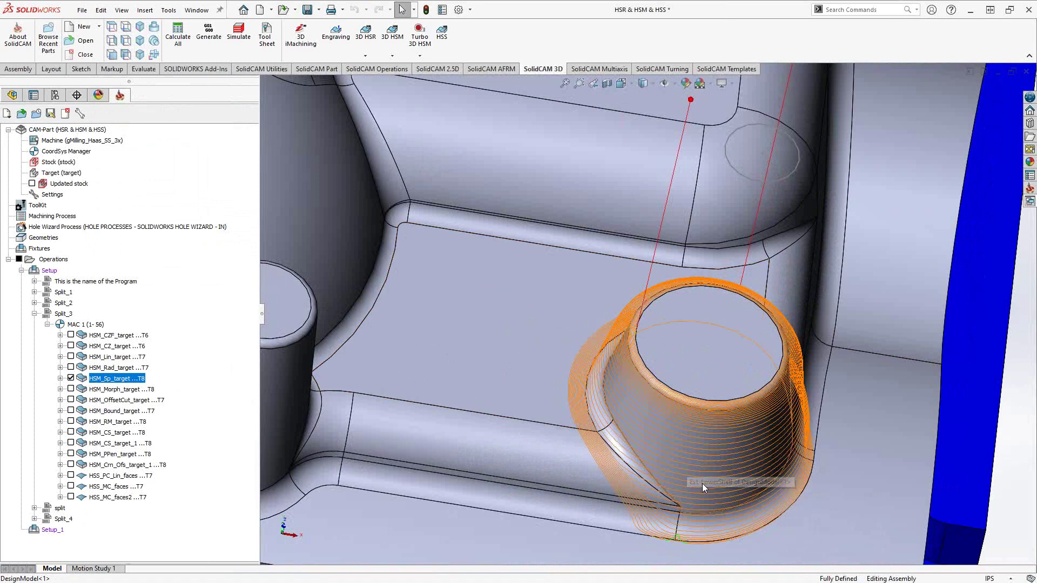
middle_click_drag(702, 484, 653, 407)
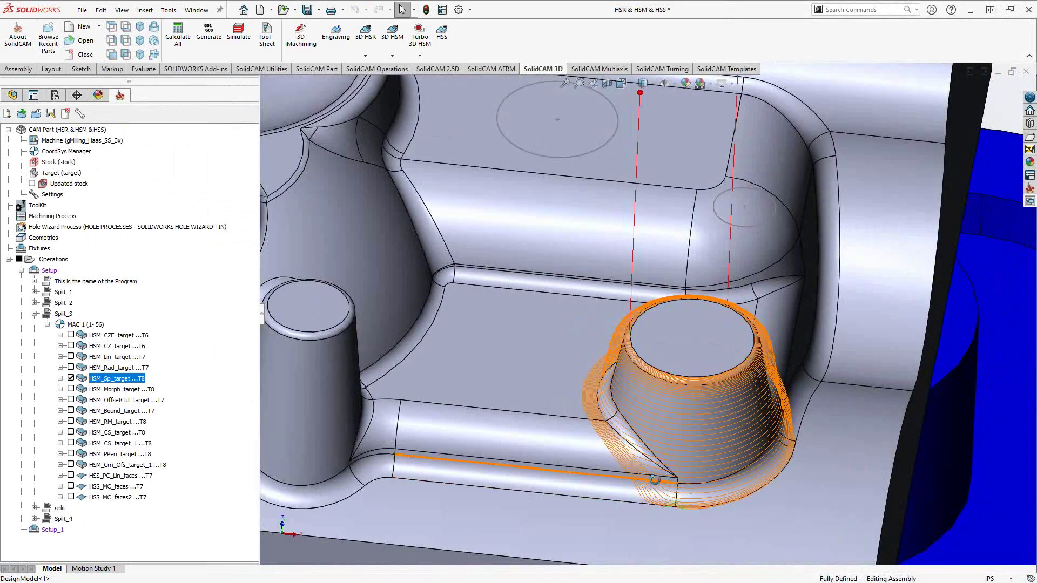
middle_click_drag(654, 481, 682, 345)
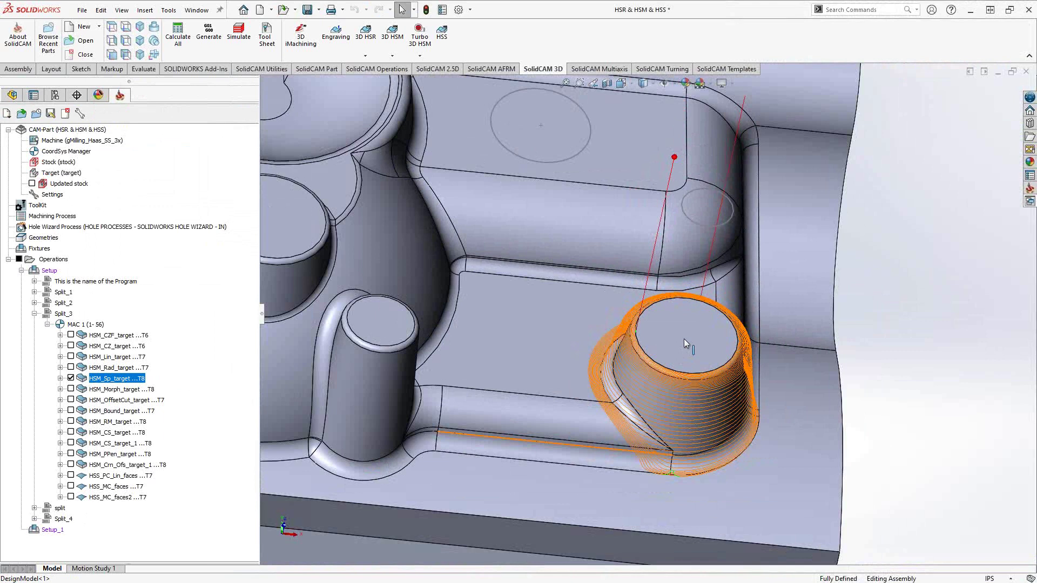
Orient the view normal to the tapered boss's flat top face and examine the spiral passes from above
left_click(685, 338)
right_click(685, 338)
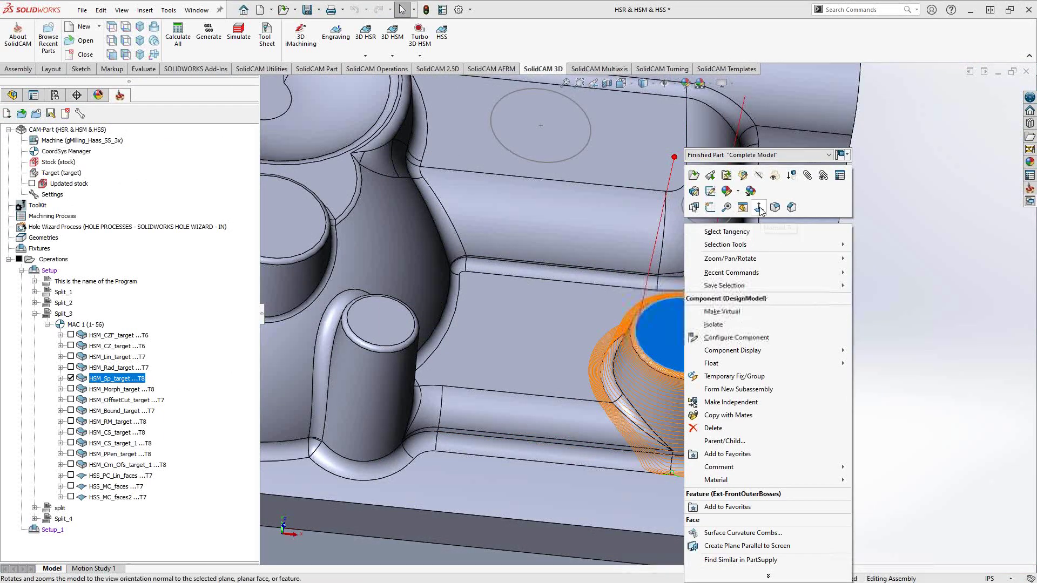
key("Escape")
key("ctrl+8")
scroll(627, 325, "down", 8)
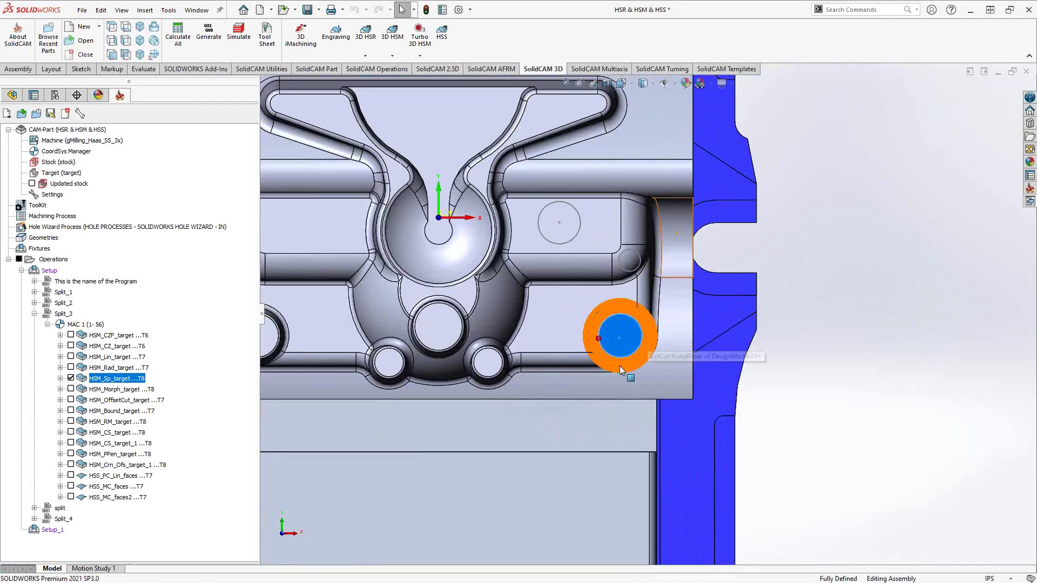
scroll(633, 315, "down", 5)
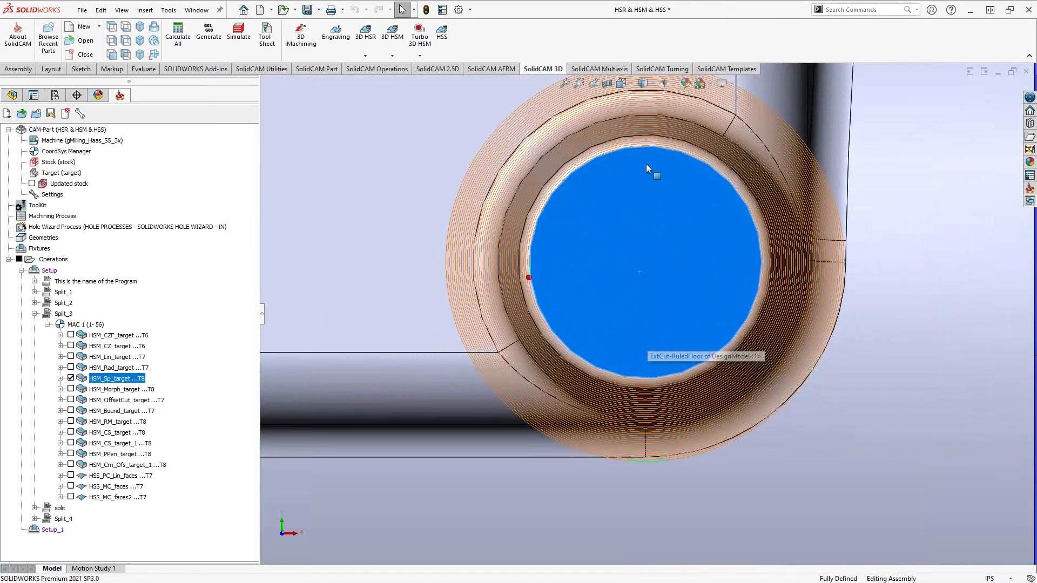
Open the HSM_Sp_target operation, show its Spiral constraint boundary, review the passes' center and radius limits, and exit without changes
left_click(99, 381)
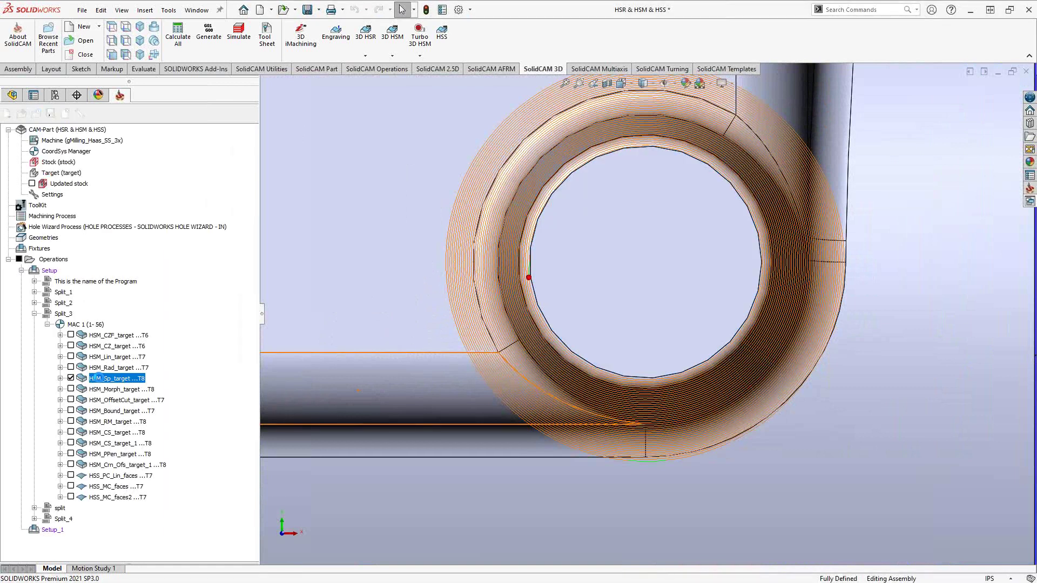
double_click(99, 378)
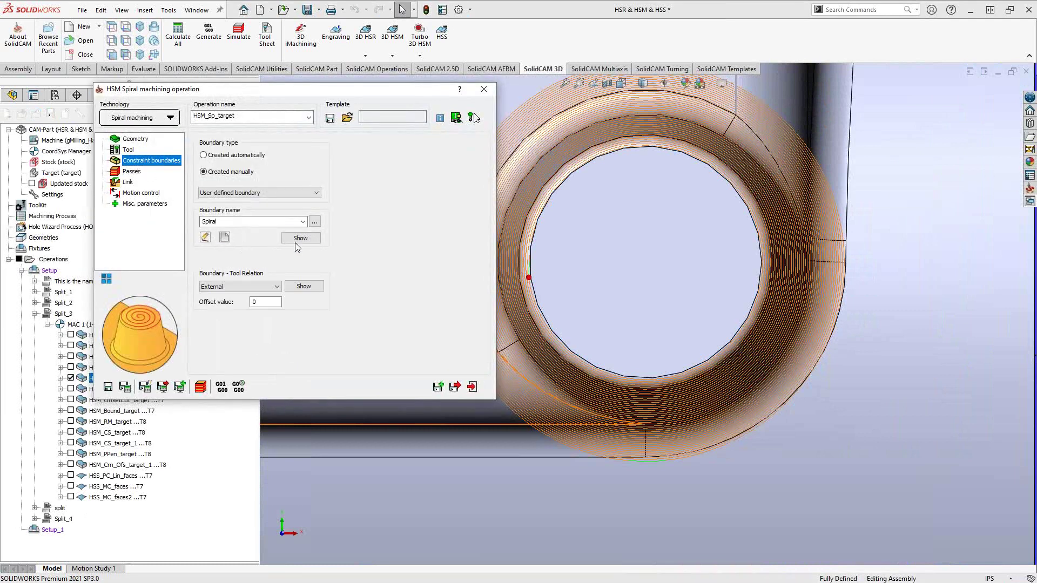
left_click(300, 238)
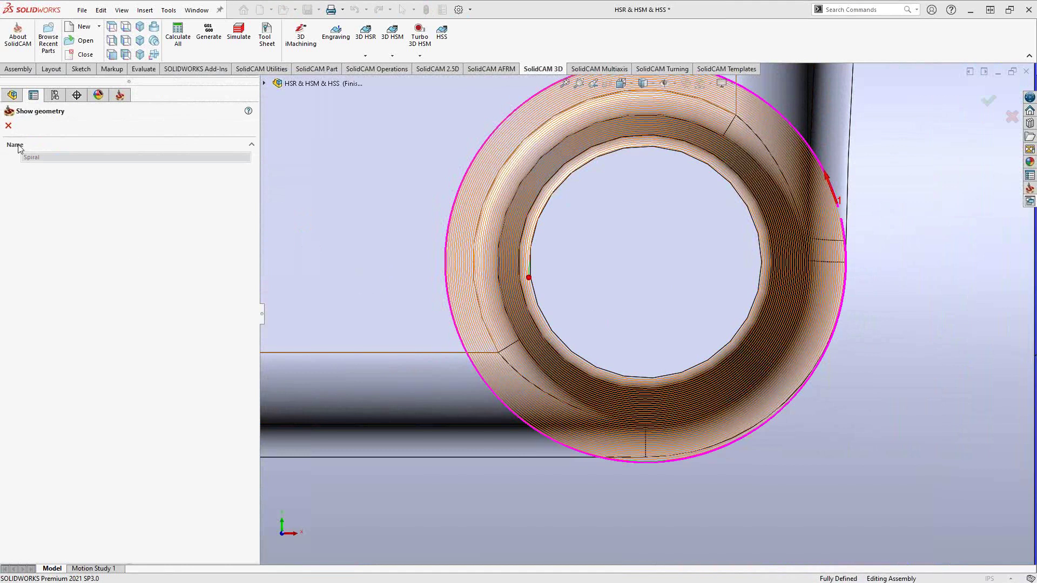
left_click(8, 125)
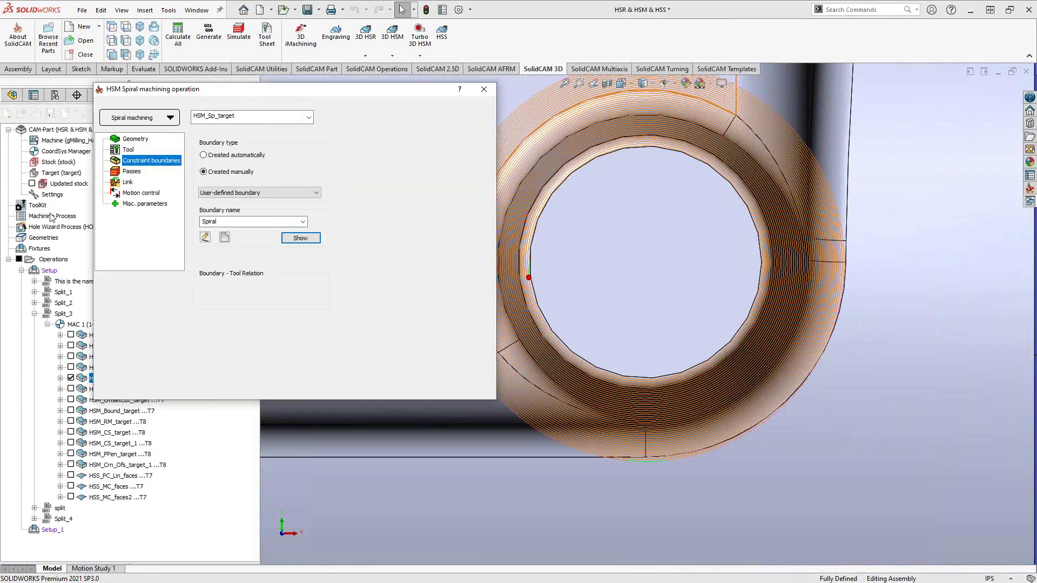
left_click(135, 172)
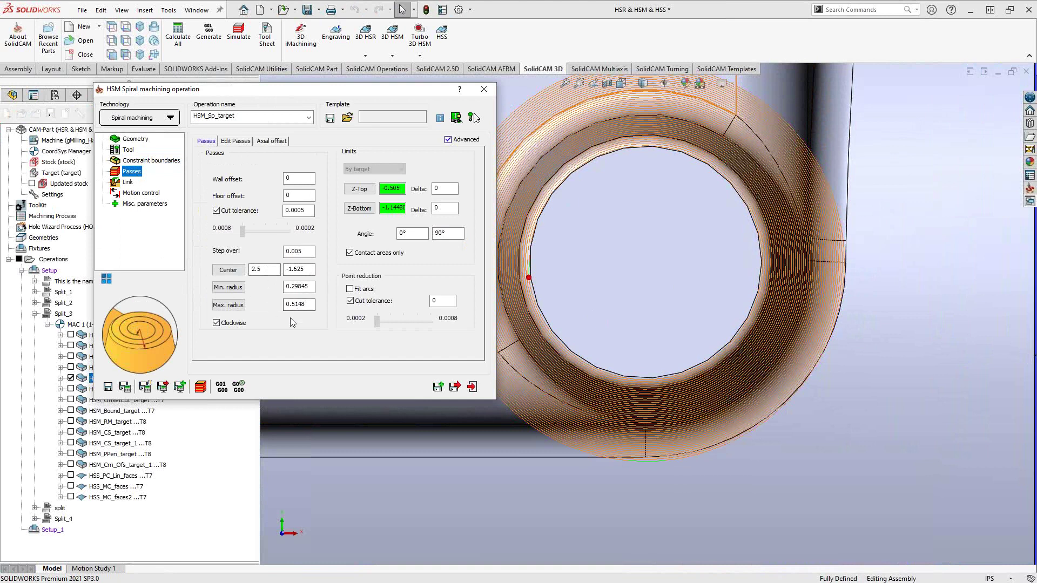
left_click(473, 388)
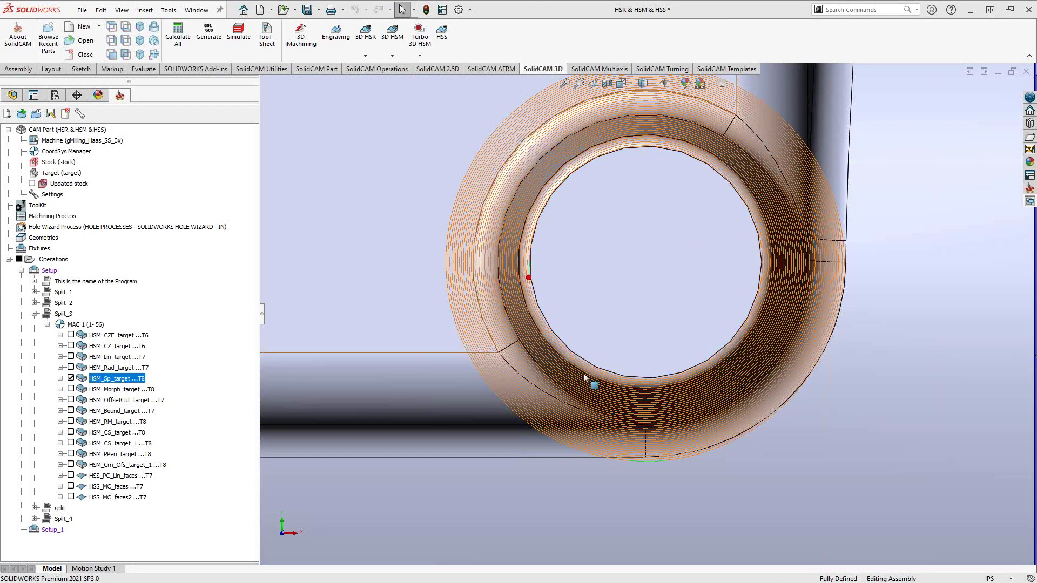
Hide the HSM_Sp_target toolpath, display the HSM_Morph_target toolpath, and examine its passes on the curved pocket wall
left_click(71, 378)
left_click(71, 389)
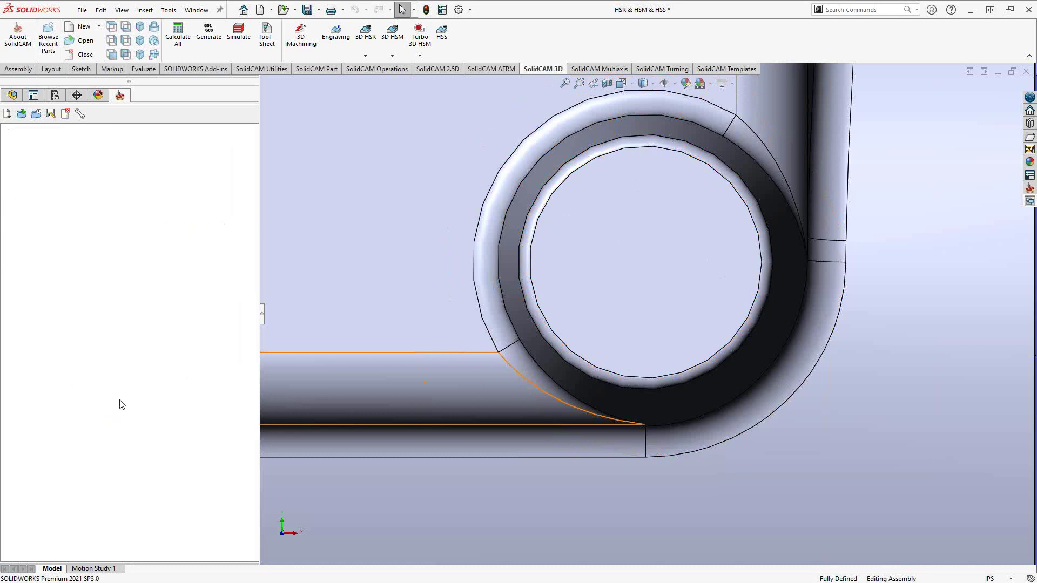
middle_click_drag(526, 309, 527, 361)
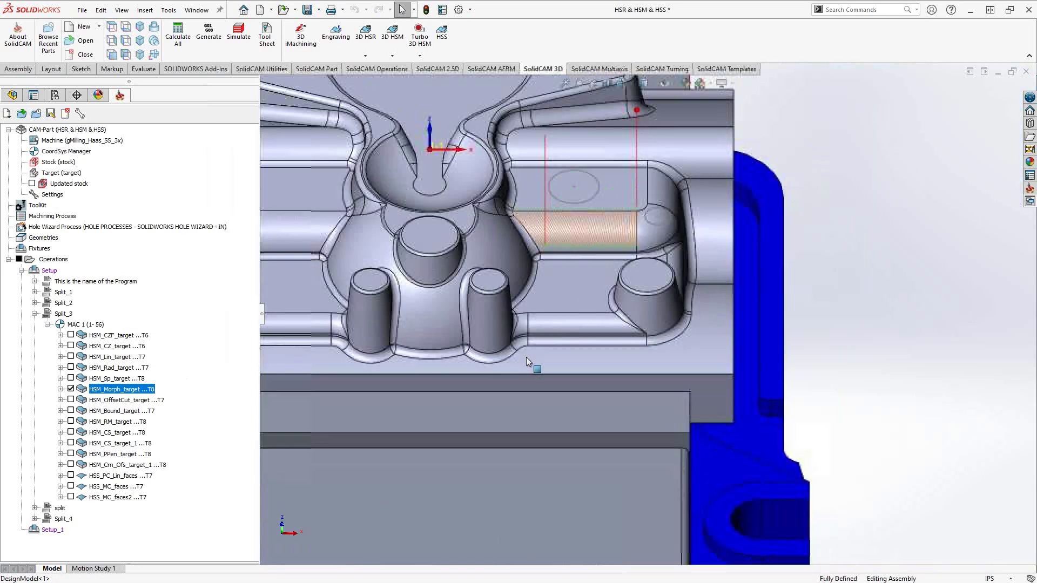
middle_click_drag(563, 255, 539, 267)
scroll(565, 229, "down", 5)
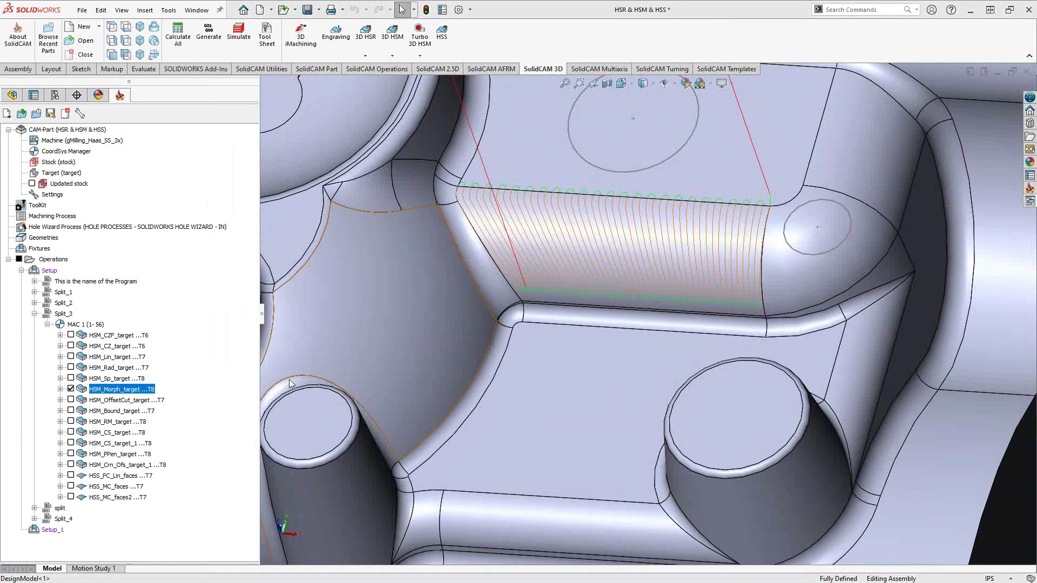
Open the HSM_Morph_target operation and show its user-defined Morph constraint boundary on the model
left_click(389, 361)
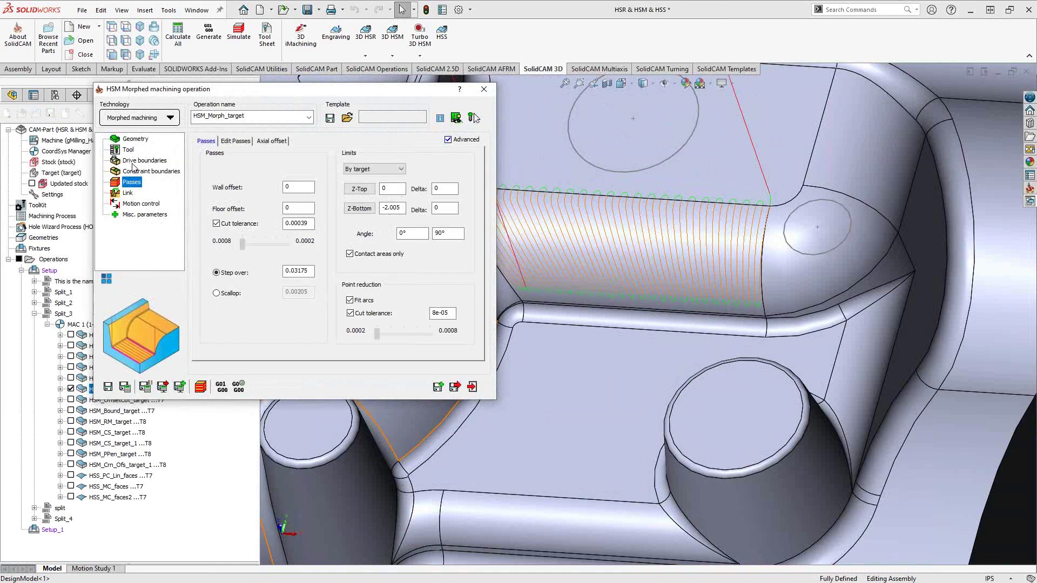
left_click(135, 171)
left_click(307, 238)
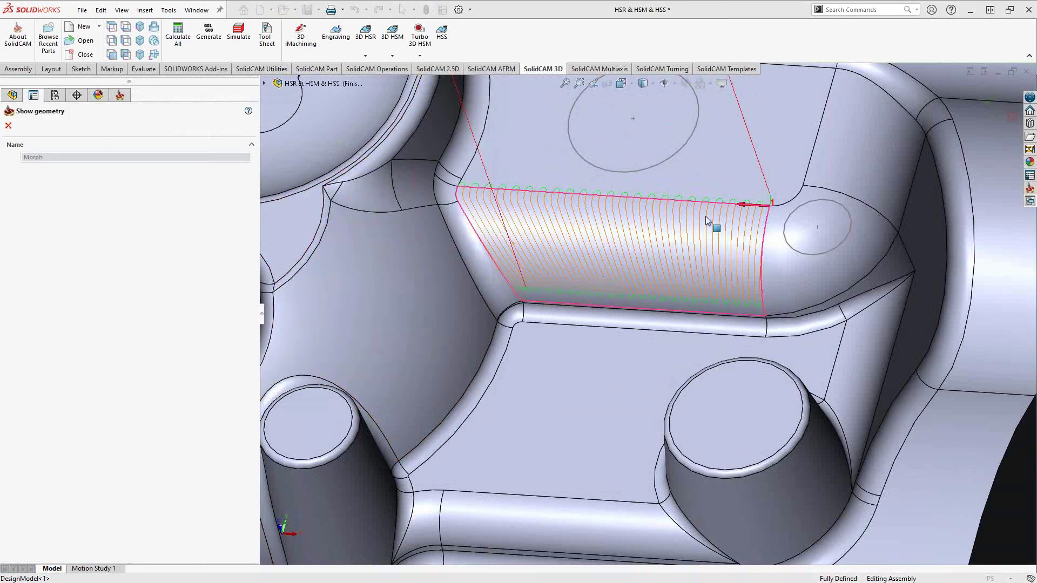
left_click(9, 126)
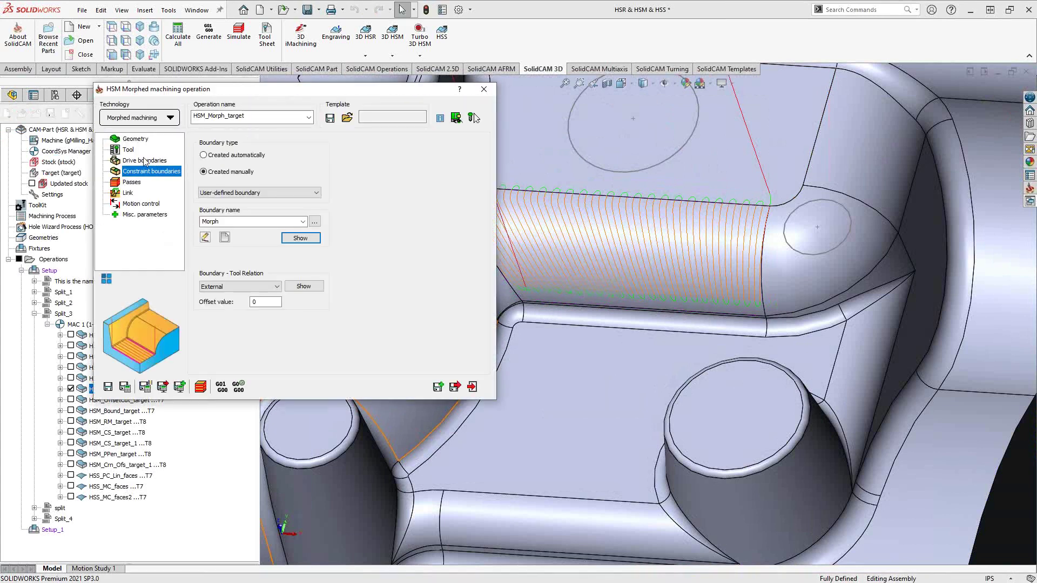
Show the Morphed operation's first and second drive curves, Morph 1 and Morph 2, on the model
left_click(136, 162)
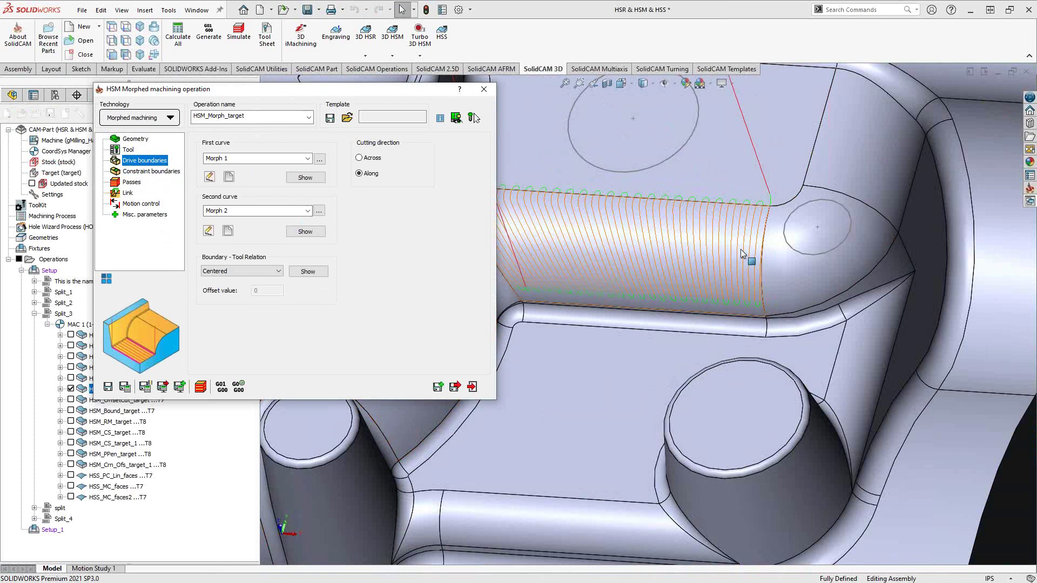
left_click(306, 178)
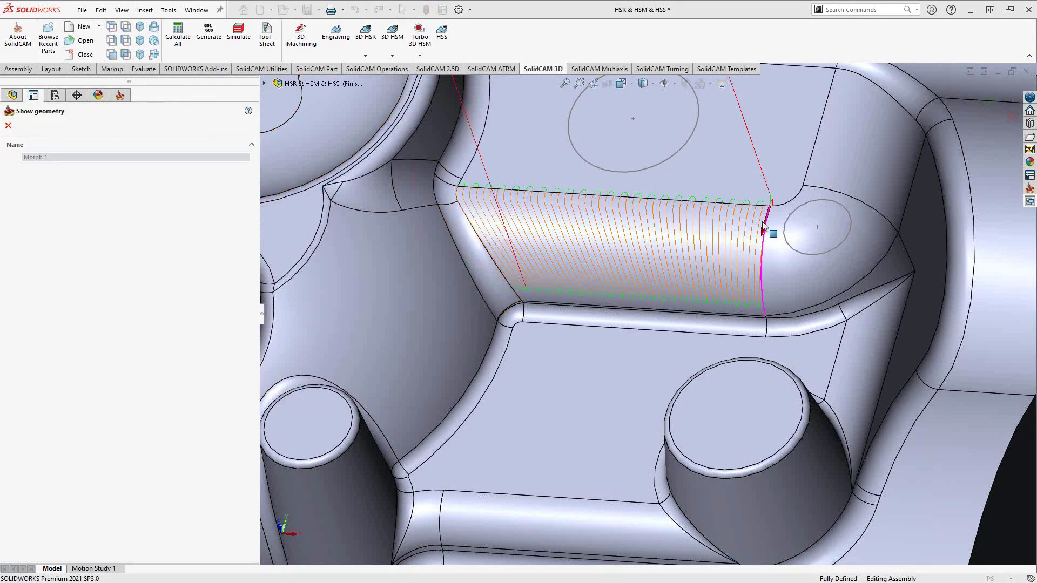
left_click(8, 126)
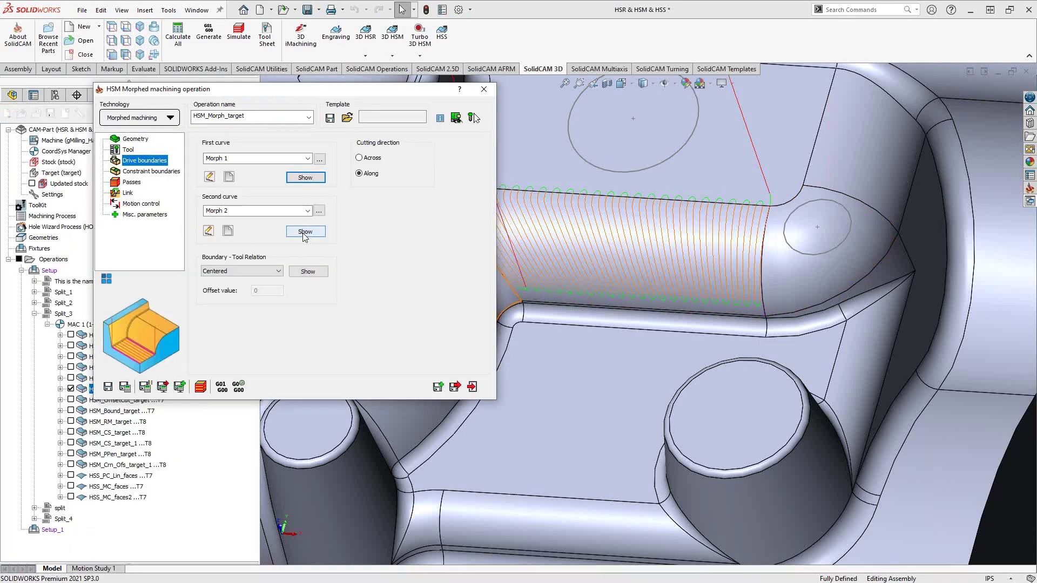
left_click(303, 233)
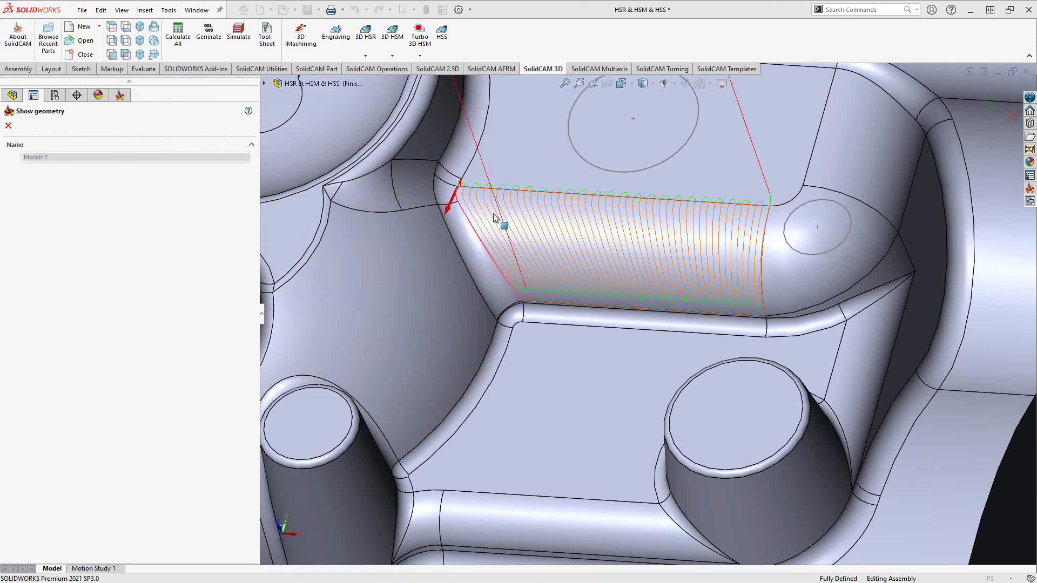
left_click(7, 128)
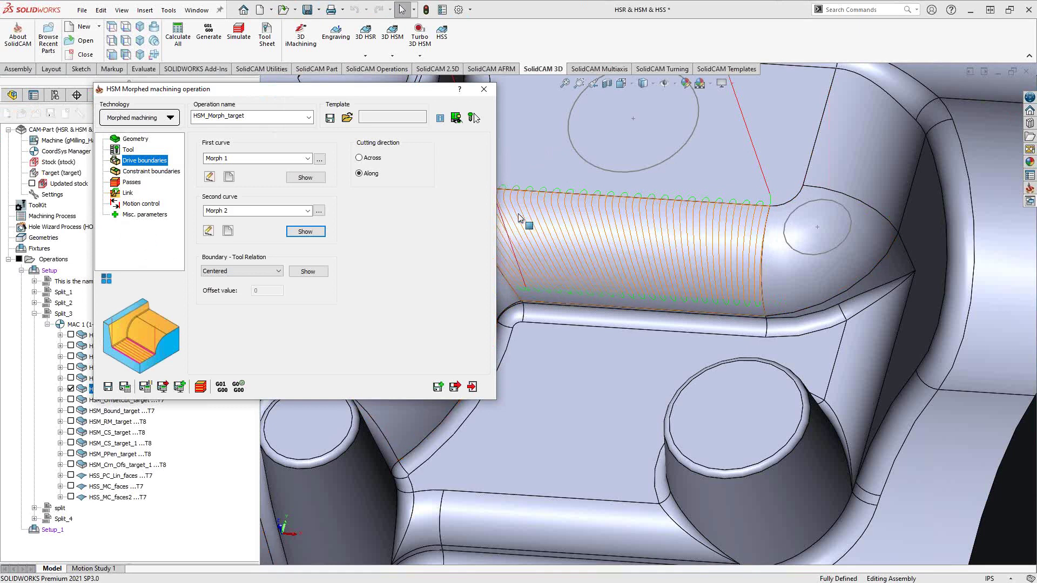
Review the Morphed operation's passes parameters and drive boundary cutting direction, and exit the operation without changes
left_click(131, 182)
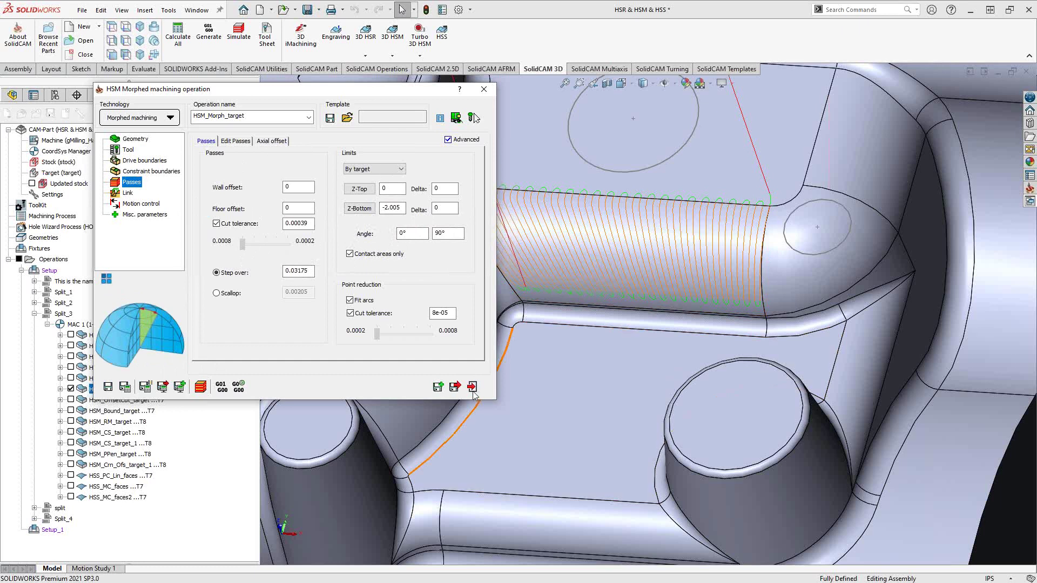
left_click(142, 162)
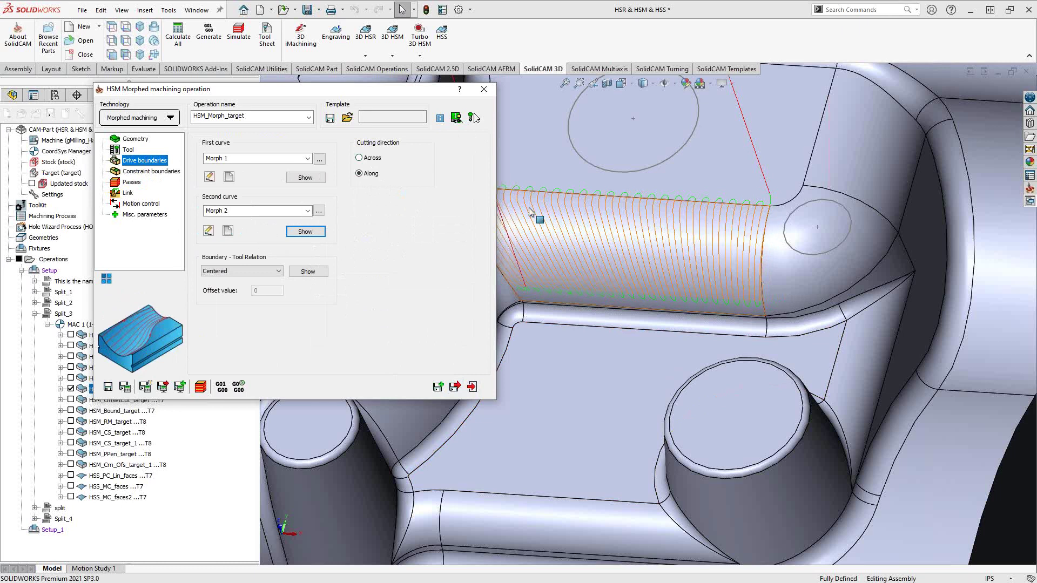
left_click(472, 385)
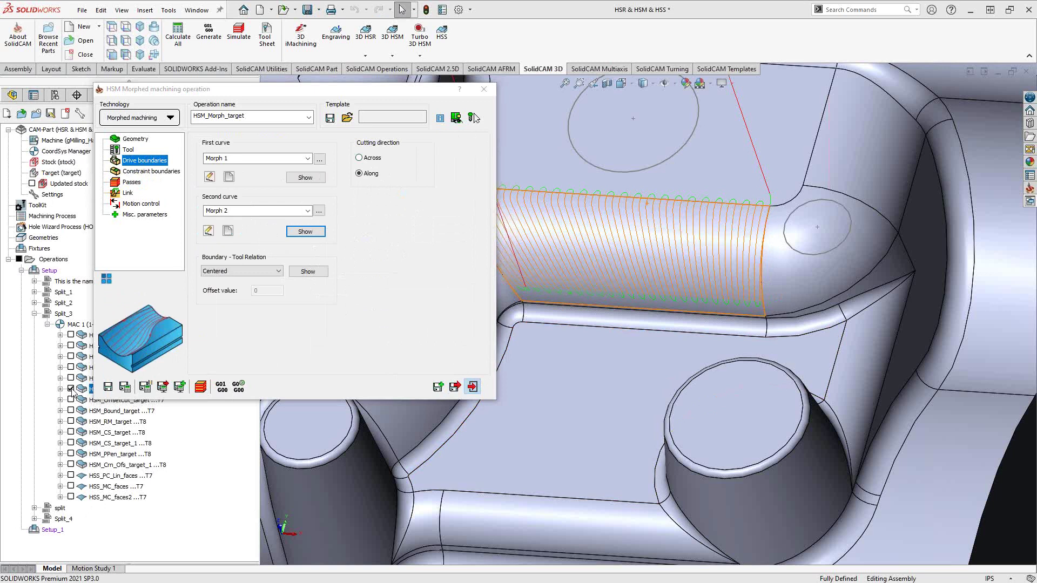
Hide the HSM_Morph_target toolpath, open the HSM_OffsetCut_target operation, and show its Offset drive curve on the model
left_click(101, 400)
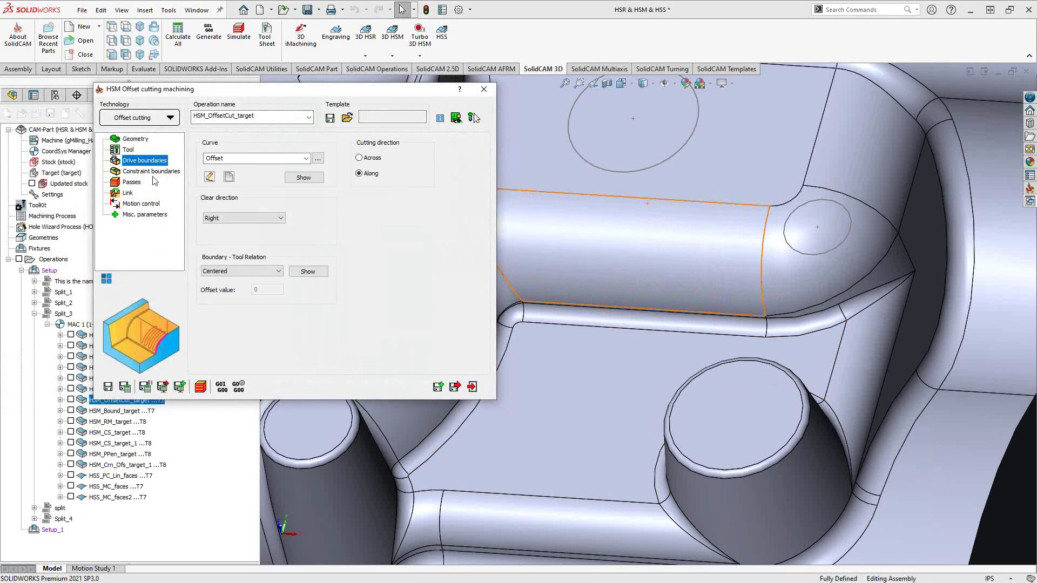
left_click(303, 177)
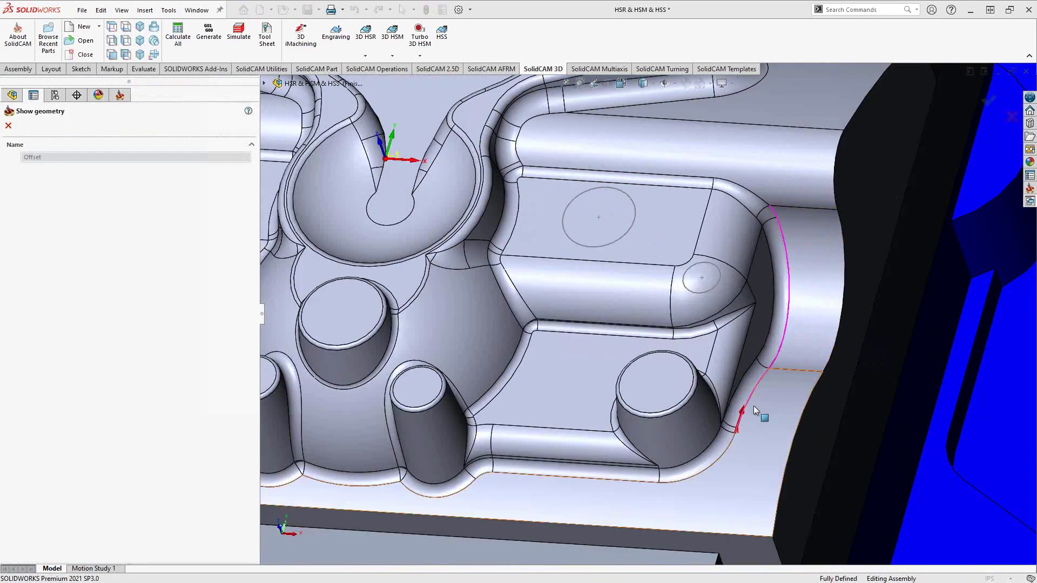
left_click(8, 125)
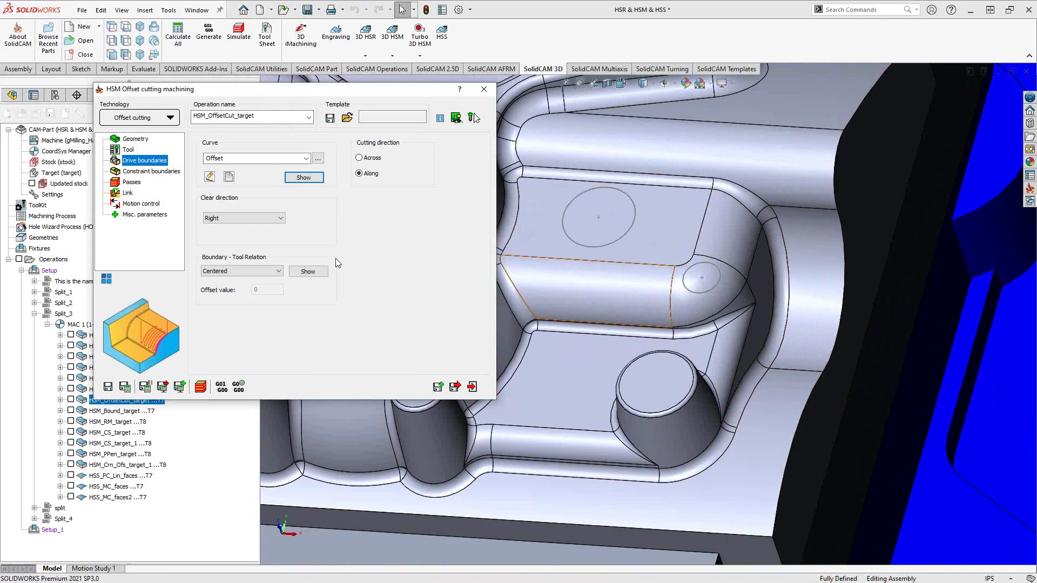
Review the Offset cutting operation's constraint boundary and passes parameters, focusing on the right clear offset
left_click(158, 172)
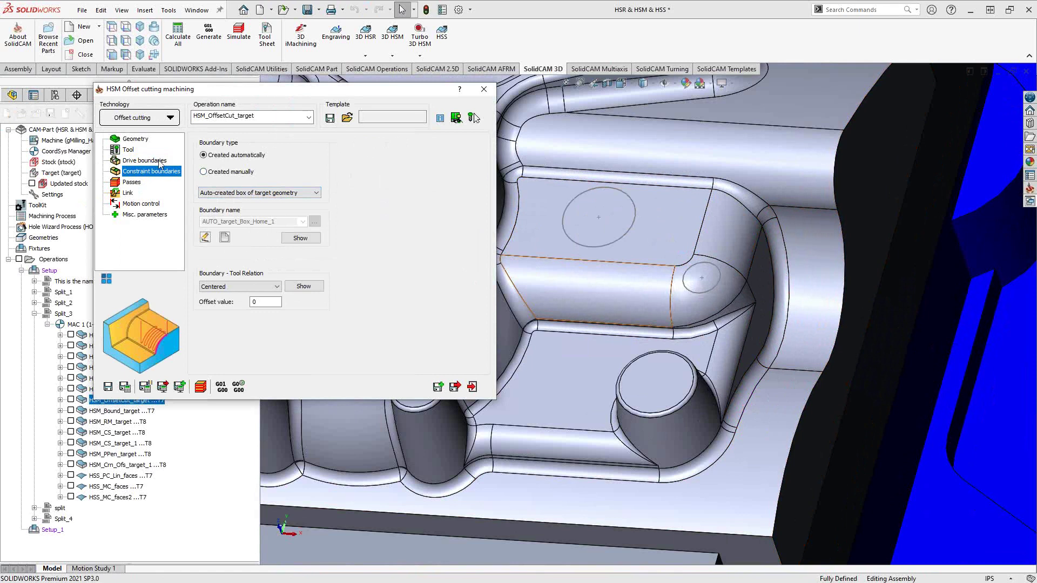
left_click(131, 182)
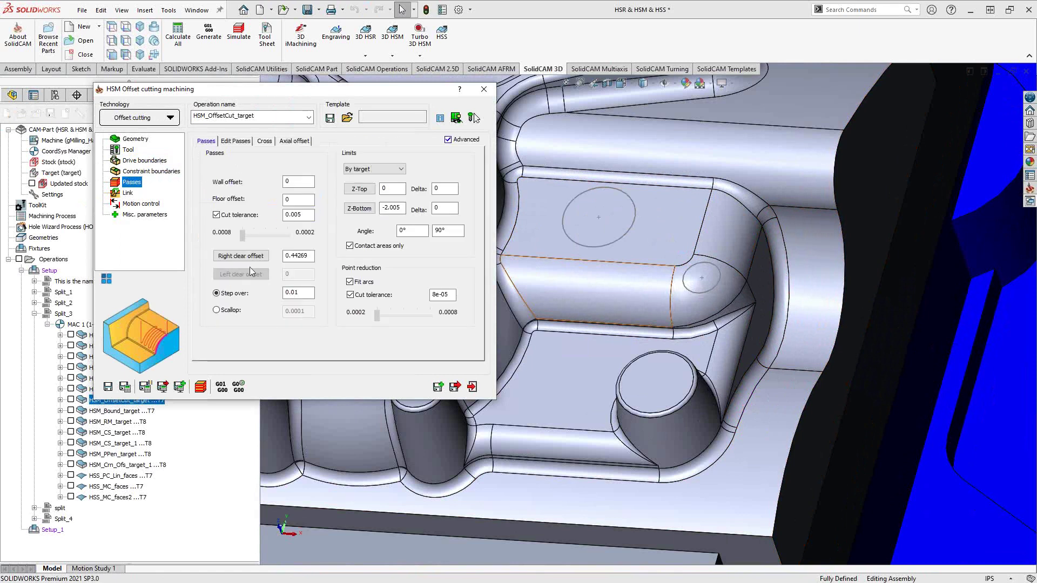
double_click(305, 256)
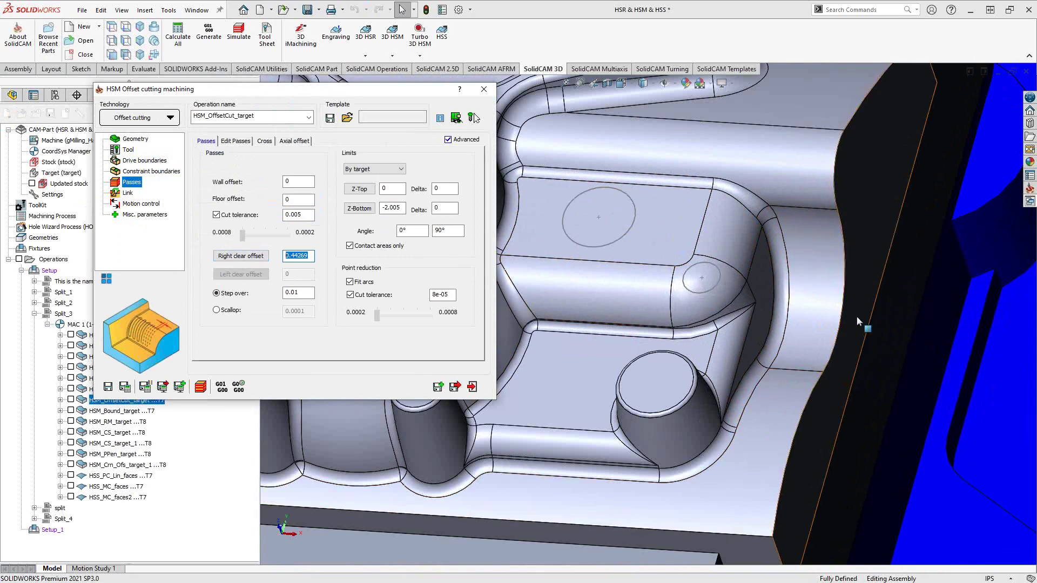
Check the Offset cutting step over, show the HSM_OffsetCut_target toolpath, and examine its passes on the model
double_click(297, 293)
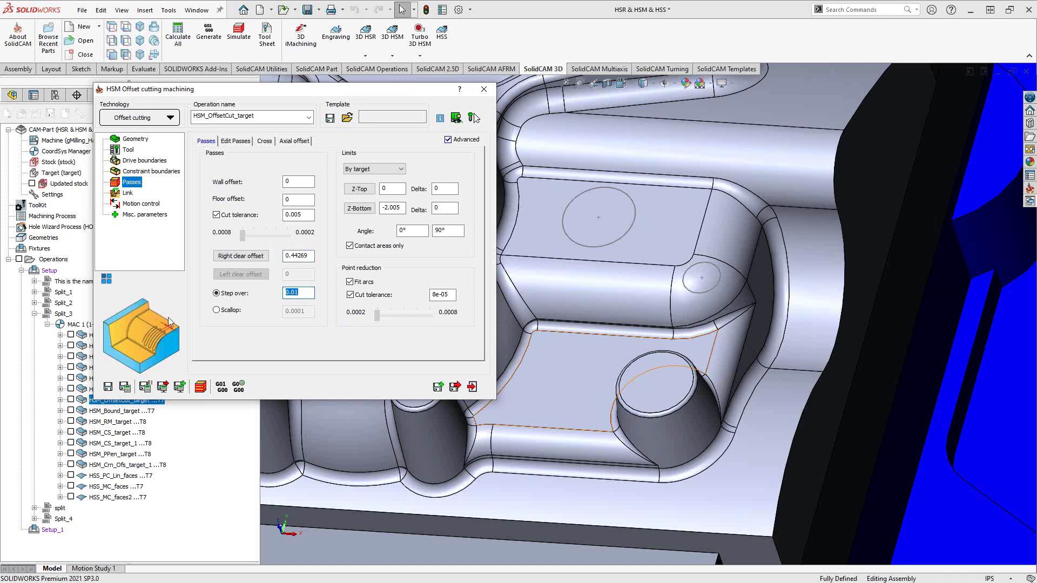
left_click(71, 400)
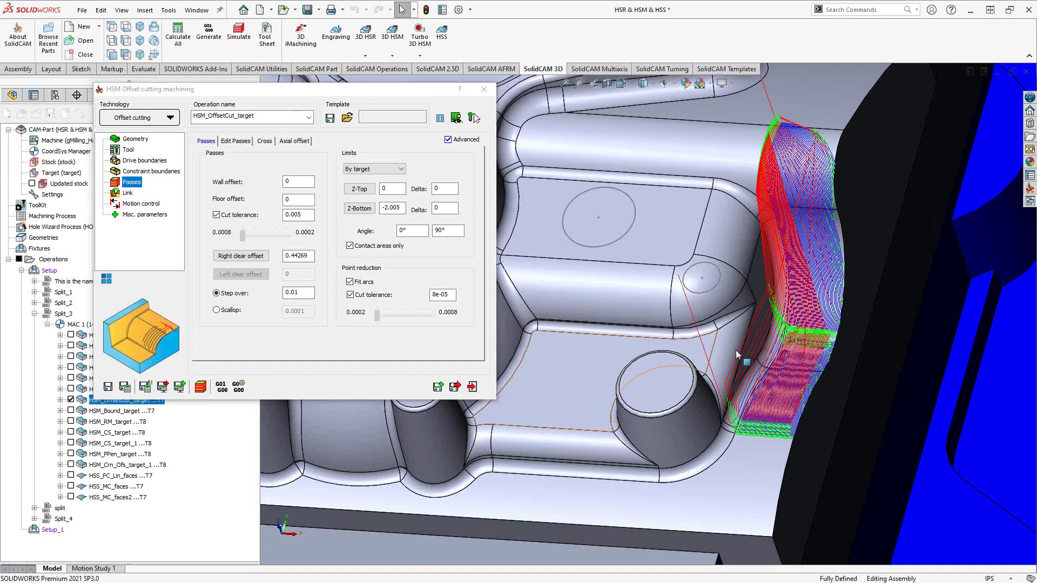
middle_click_drag(777, 384, 803, 389)
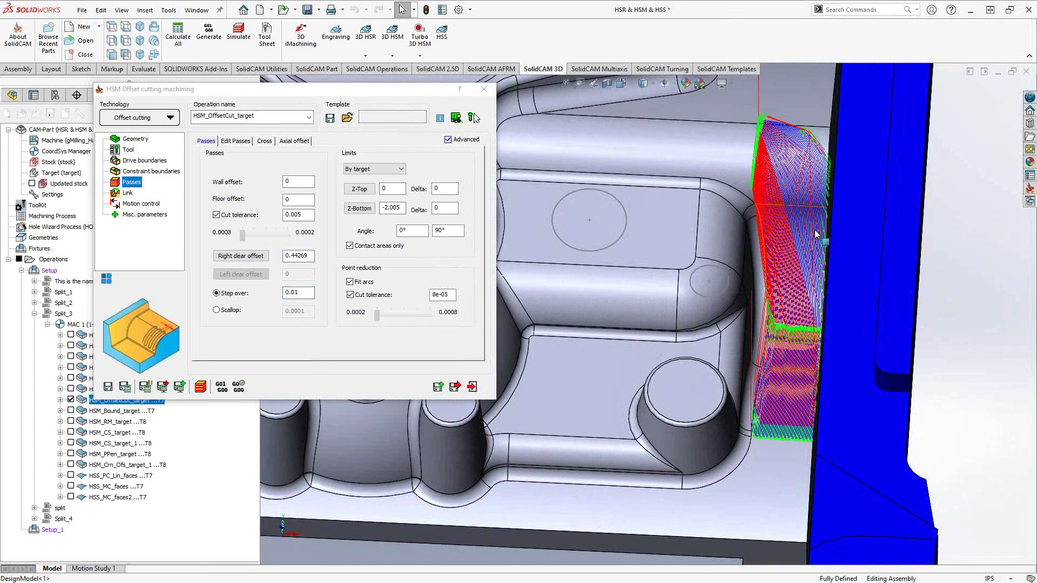
scroll(807, 229, "down", 5)
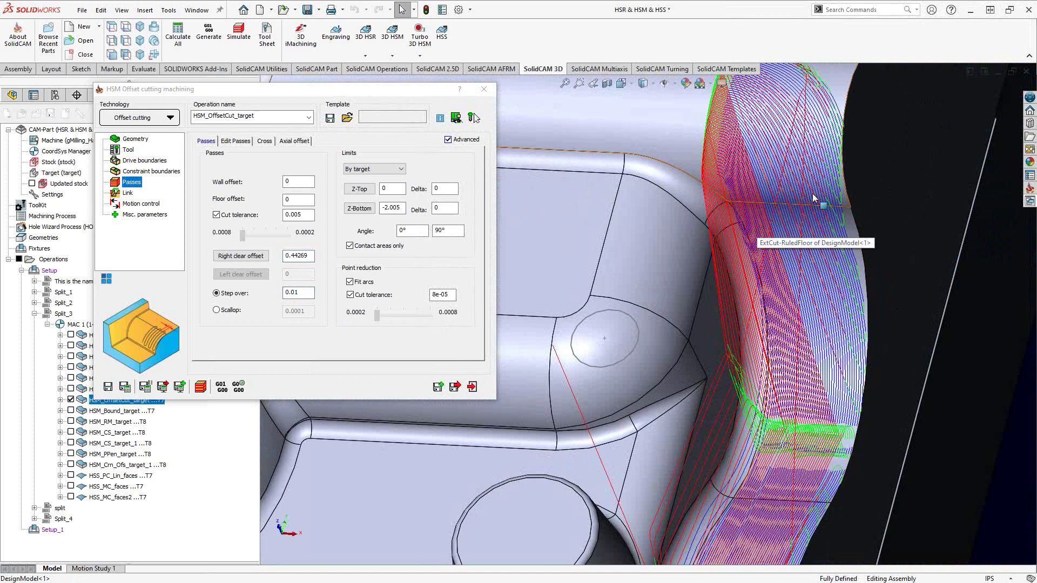
scroll(796, 216, "up", 2)
middle_click_drag(780, 138, 727, 373)
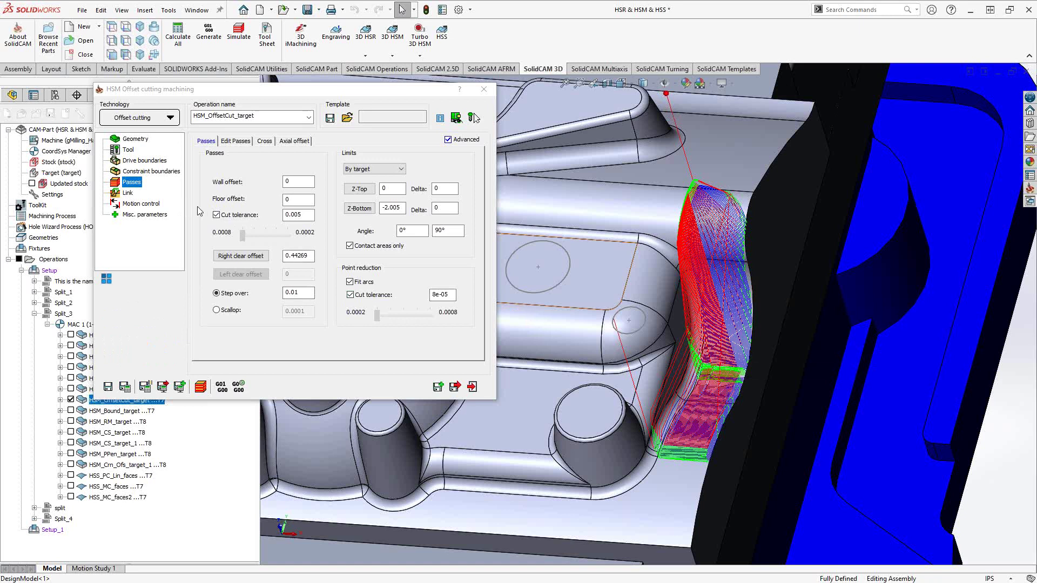
Review the Offset cutting operation's cross machining order options, exit the operation without changes, and hide its toolpath
left_click(266, 141)
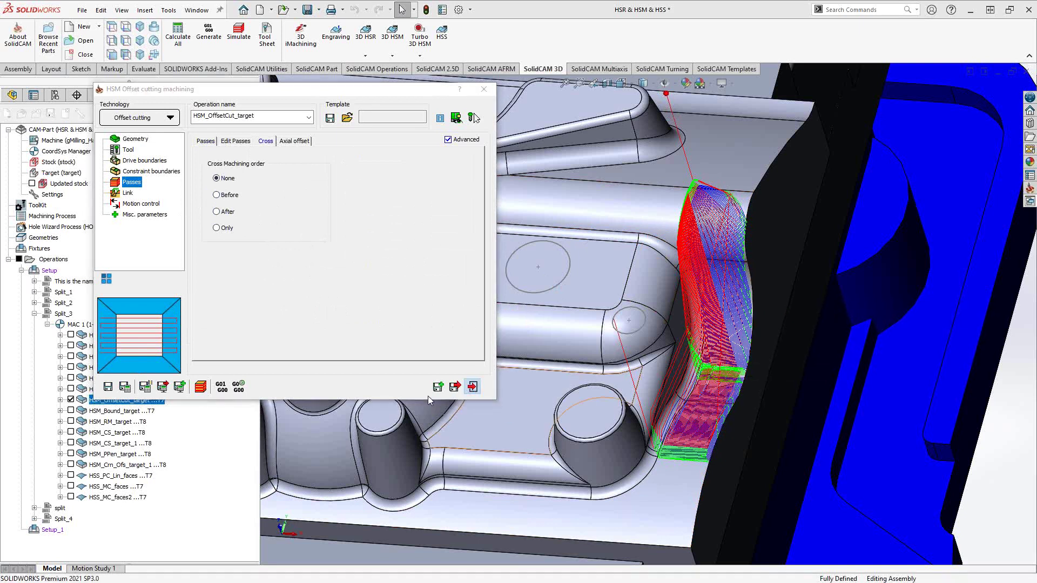
left_click(70, 402)
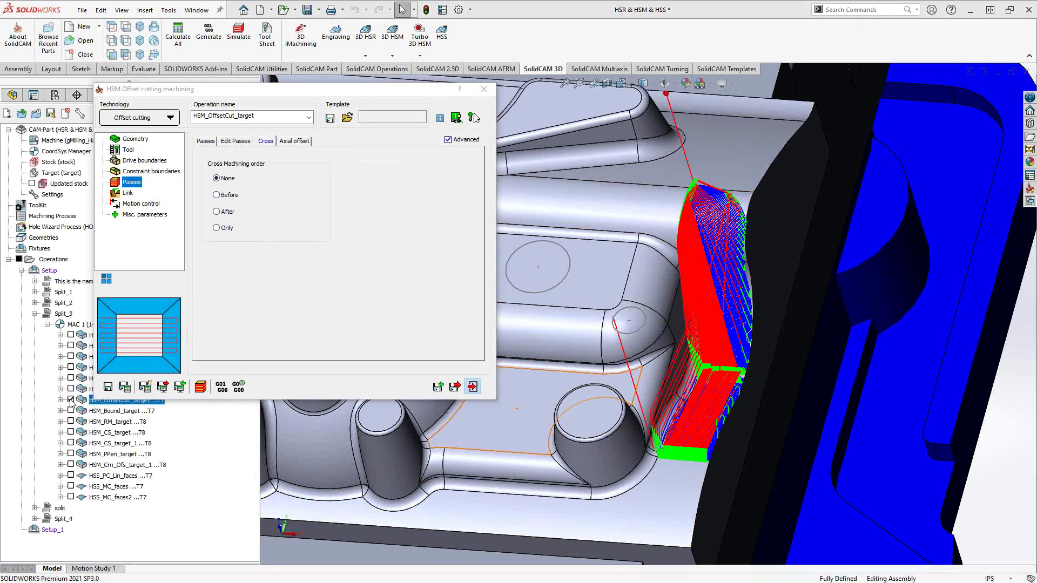
left_click(71, 399)
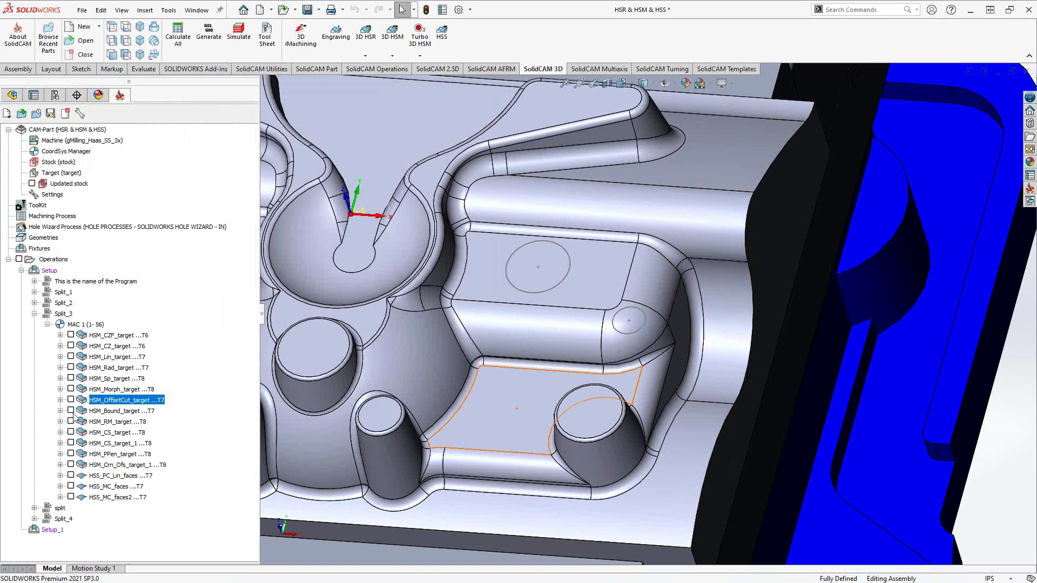
Show the HSM_Bound_target toolpath and examine its circular path over the central dish in plan view
left_click(71, 411)
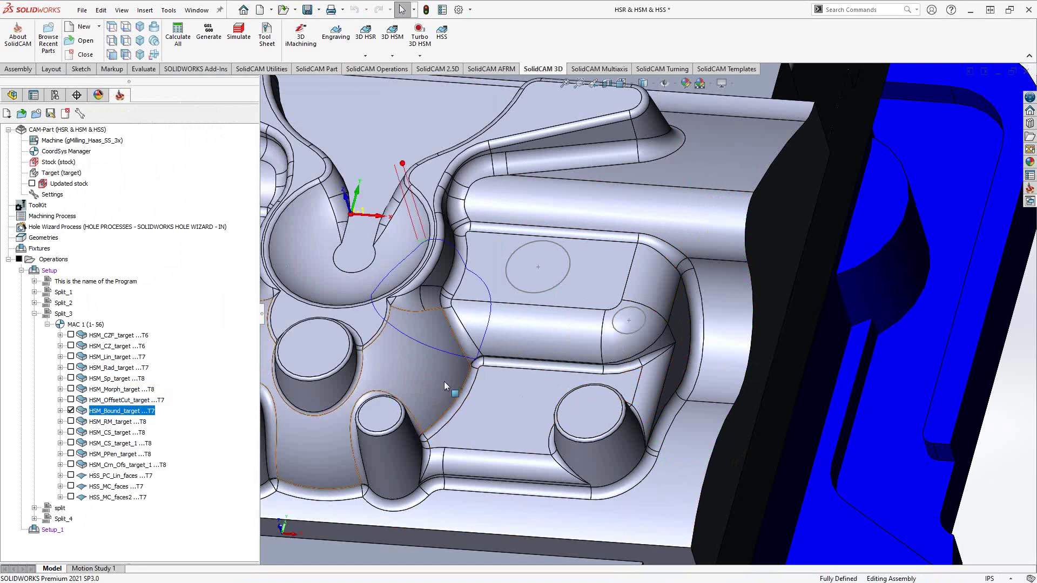
middle_click_drag(444, 381, 458, 420)
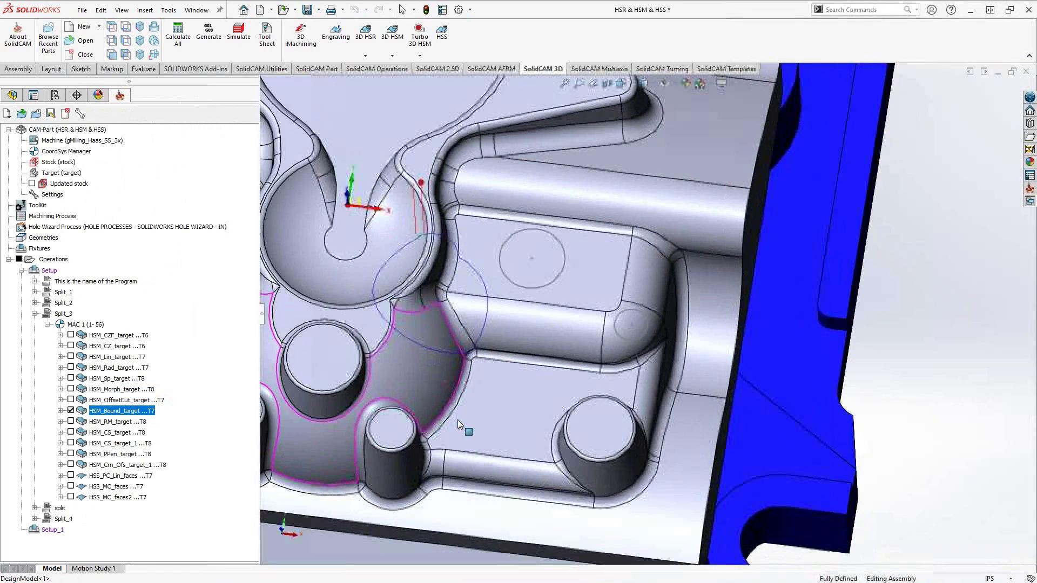
left_click(326, 347)
right_click(326, 348)
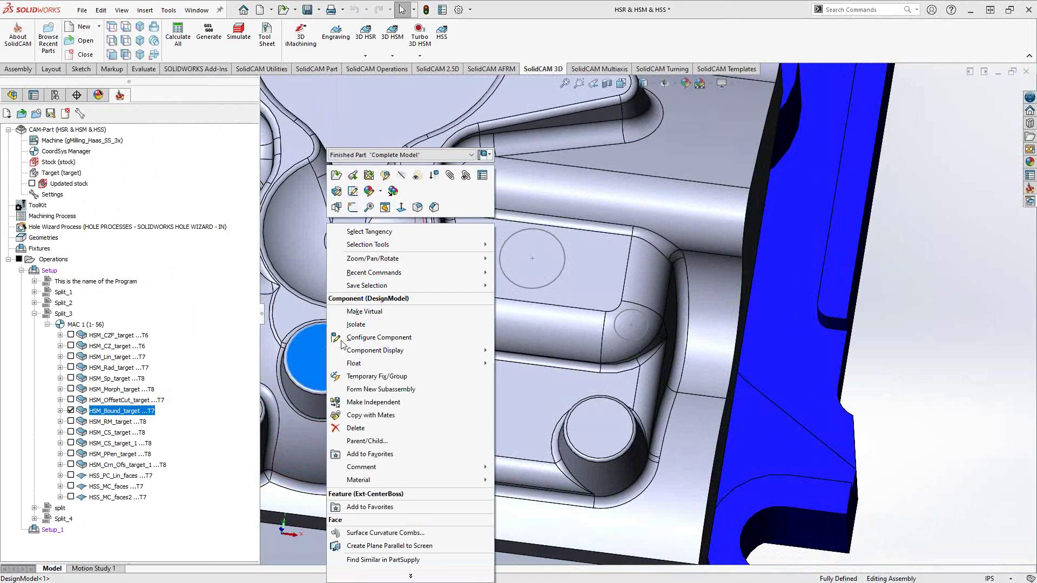
key("ctrl+1")
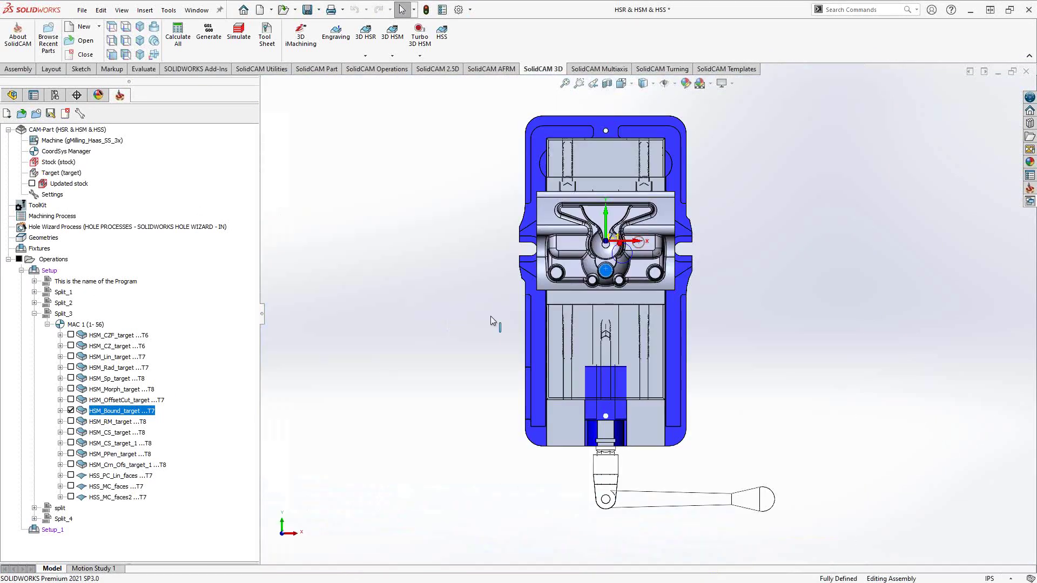
scroll(621, 296, "down", 8)
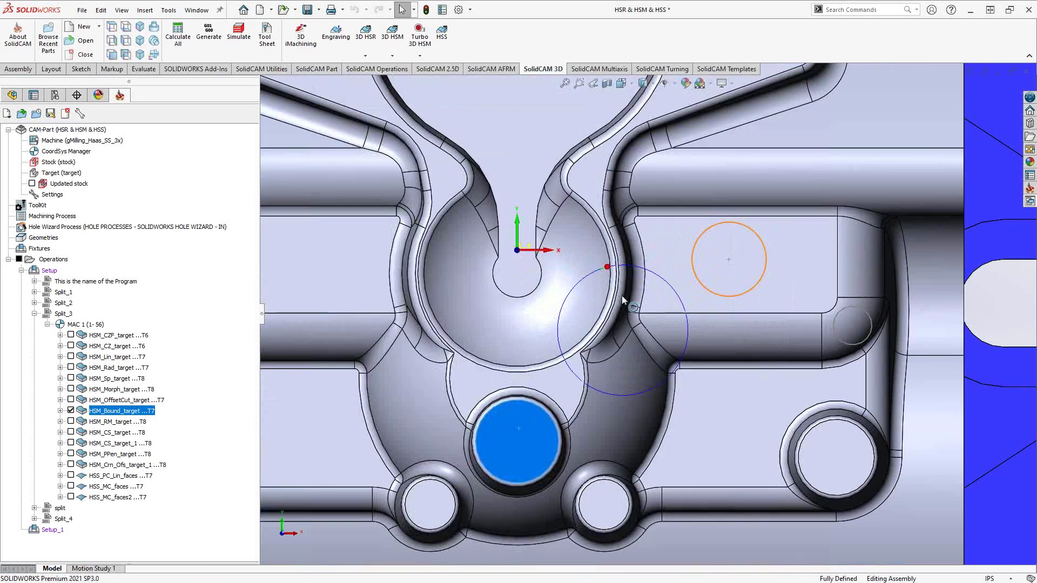
scroll(621, 296, "down", 2)
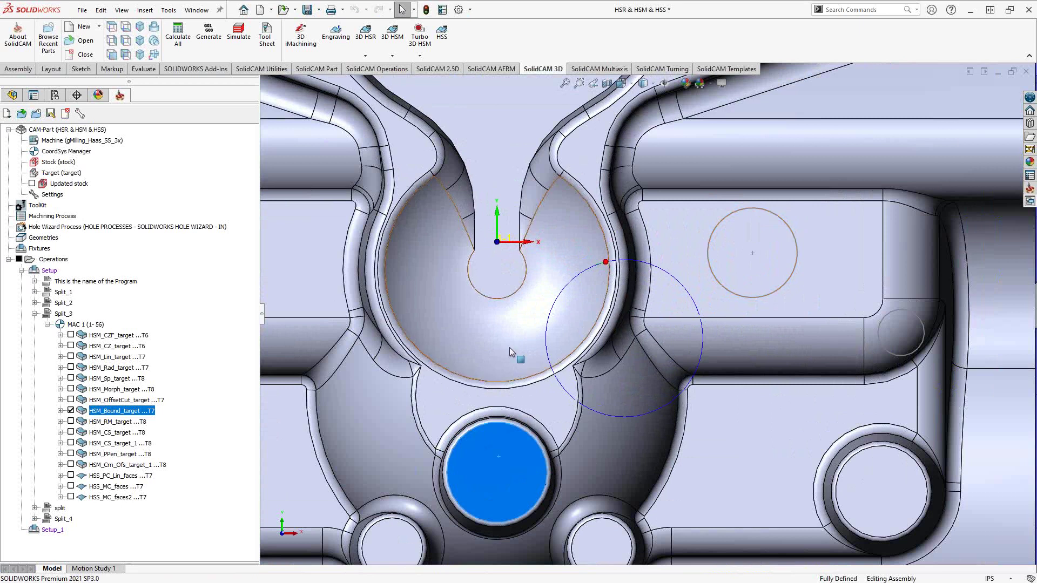
Open the HSM_Bound_target operation and show its drive boundary, contour6, on the model to compare it with the projected toolpath
double_click(108, 413)
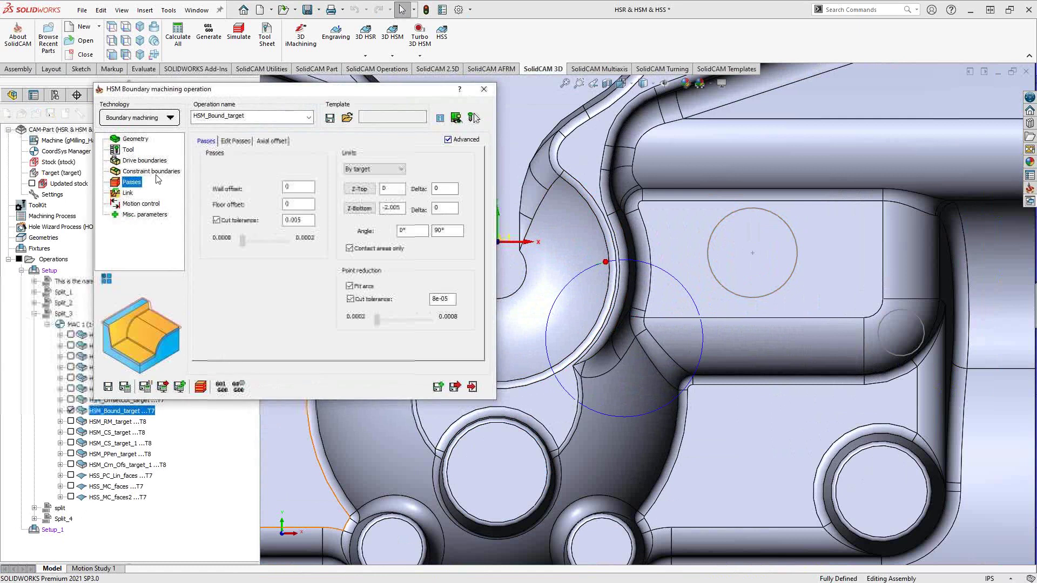
left_click(143, 160)
left_click(300, 239)
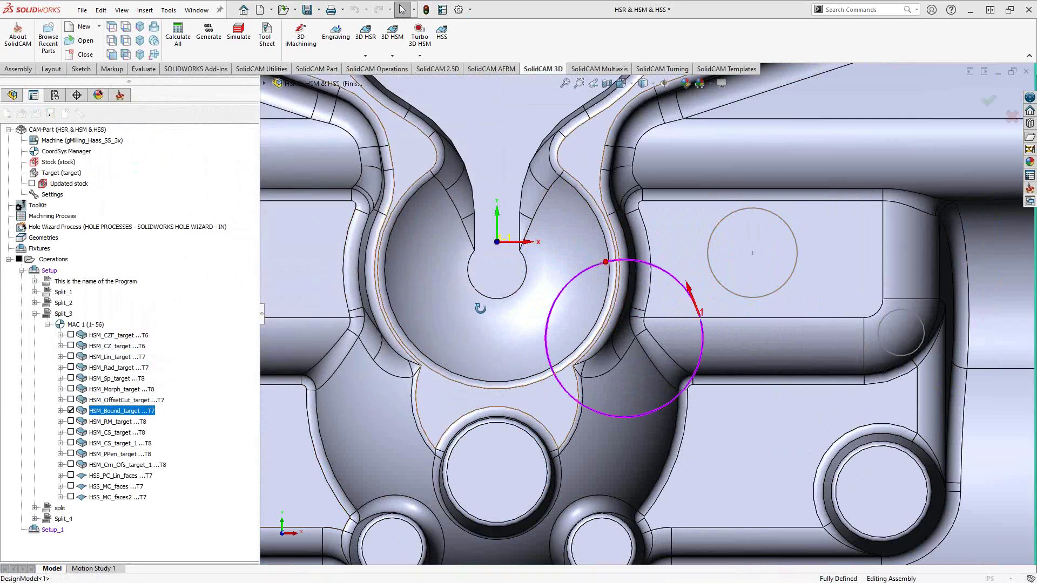
middle_click_drag(486, 324, 871, 359)
scroll(870, 359, "down", 2)
scroll(871, 361, "up", 3)
scroll(760, 343, "down", 4)
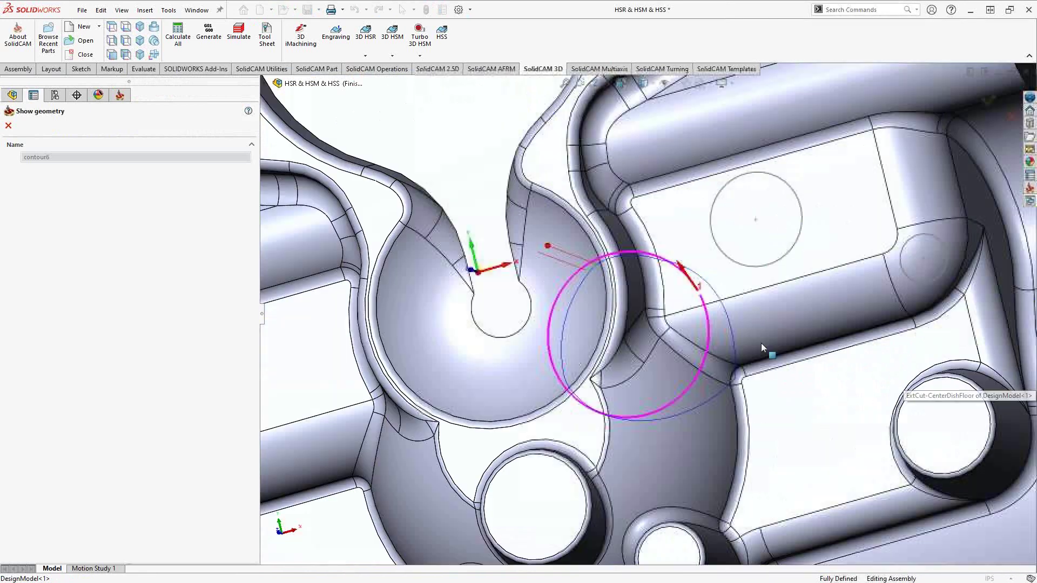
middle_click_drag(761, 343, 586, 351)
scroll(596, 354, "down", 2)
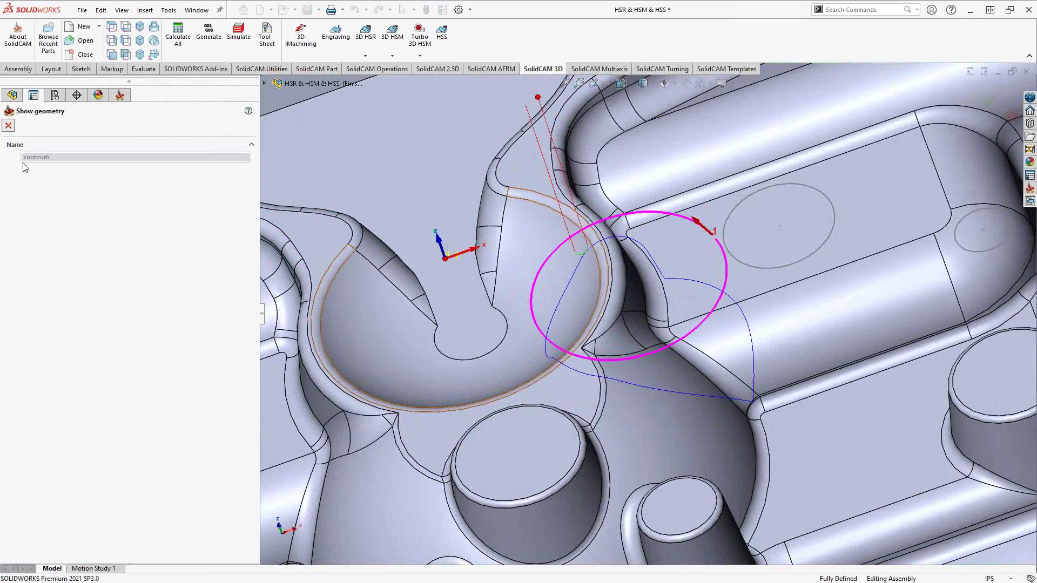
left_click(8, 125)
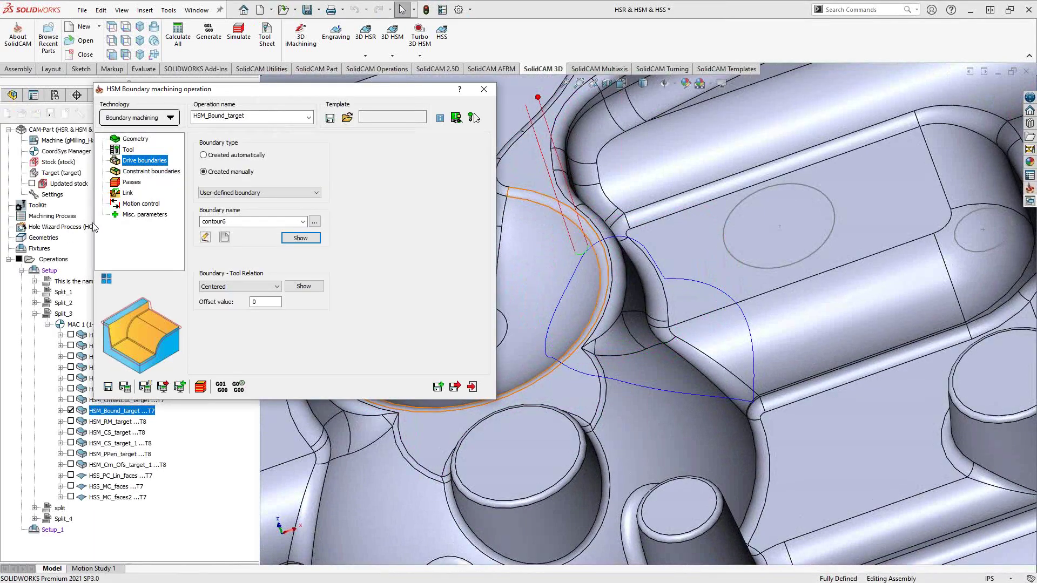
Review the Boundary machining constraint boundary and passes parameters, exit the operation without changes, and hide its toolpath
left_click(134, 173)
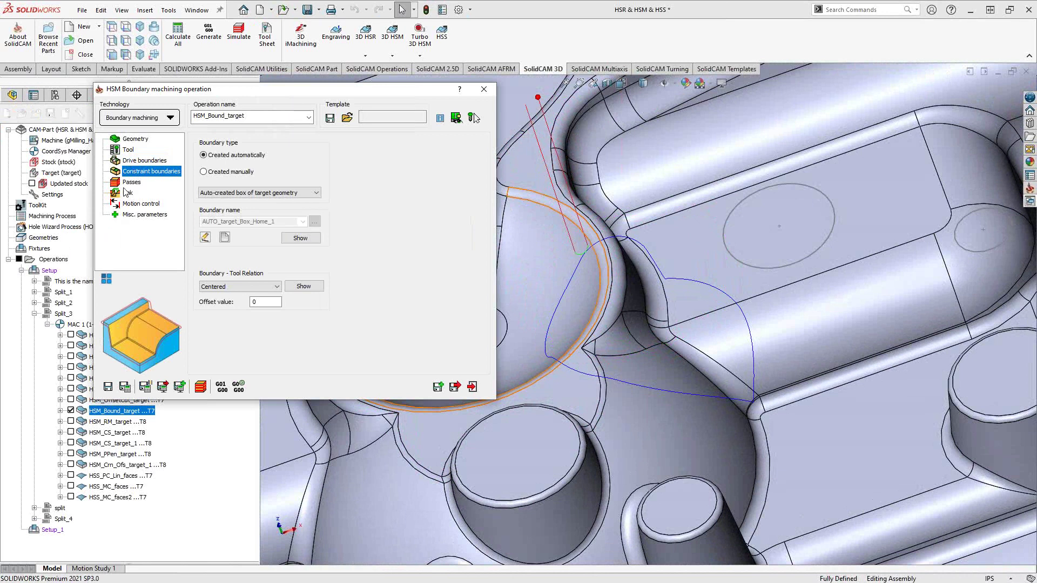
left_click(299, 238)
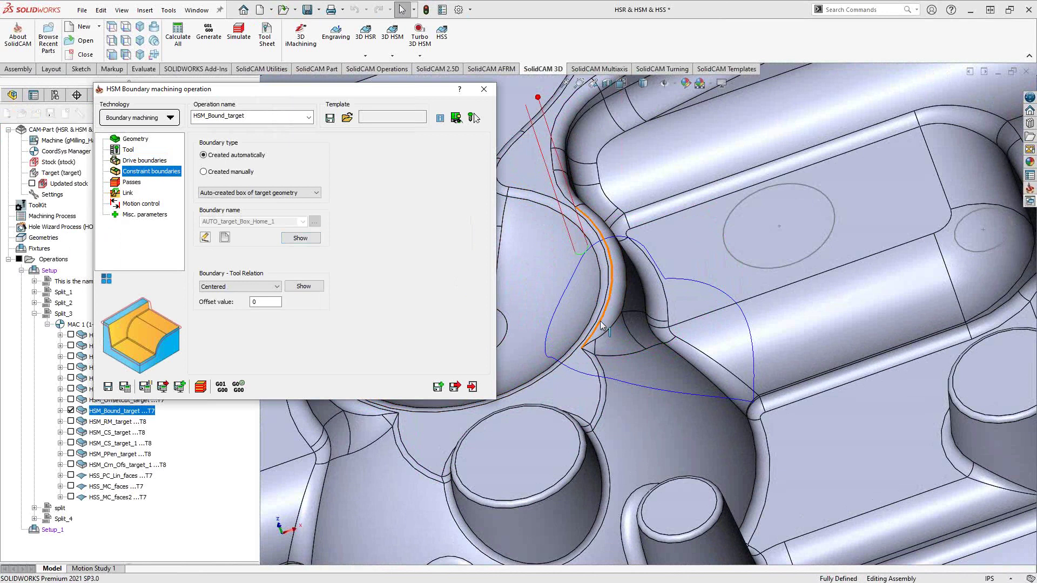
left_click(131, 183)
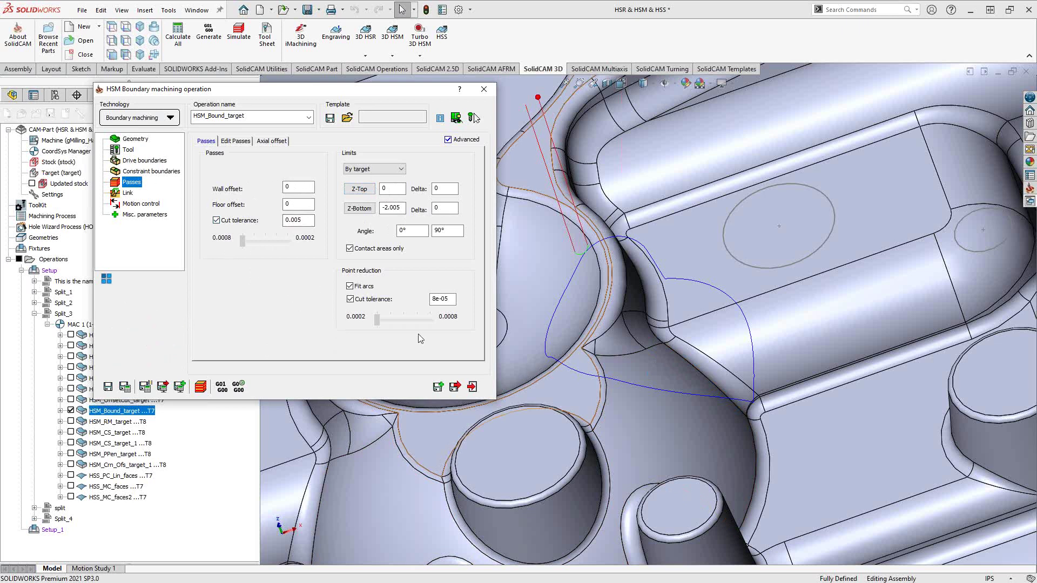
left_click(482, 413)
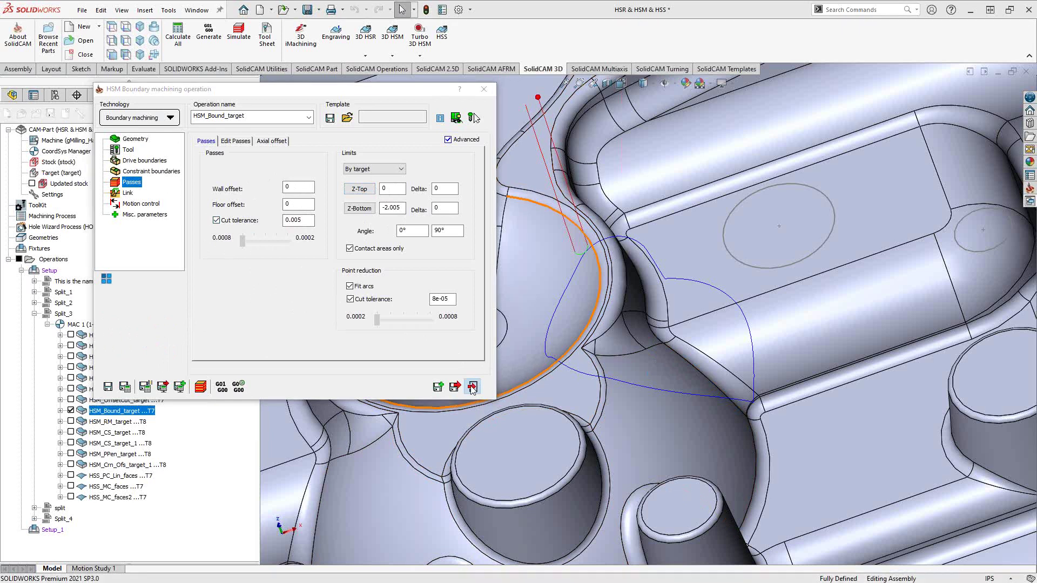
left_click(71, 411)
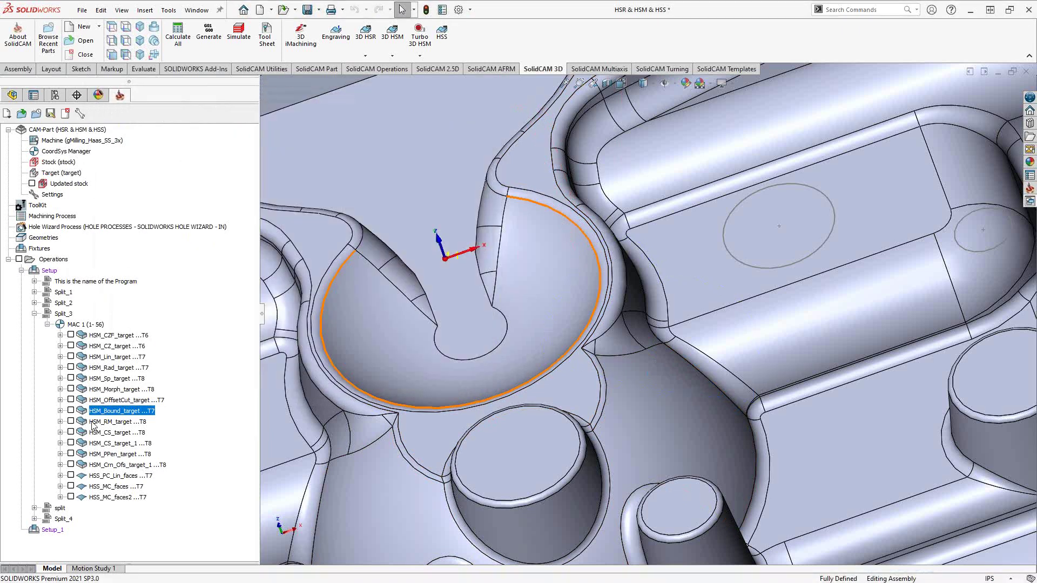
Open the HSM_RM_target rest machining operation and review its target geometry, tool and constraint boundary against the model's corners
left_click(92, 422)
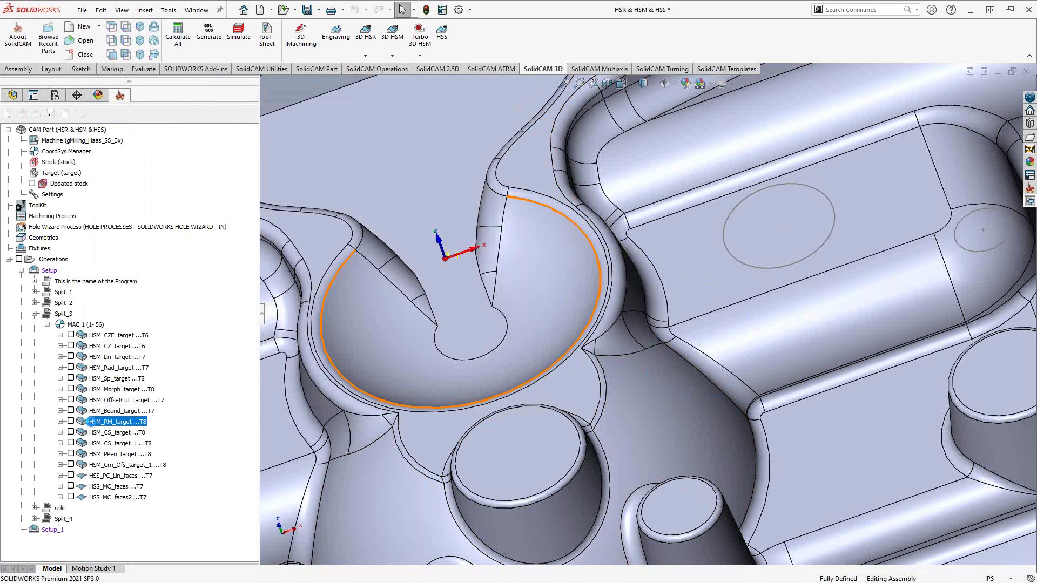
double_click(91, 421)
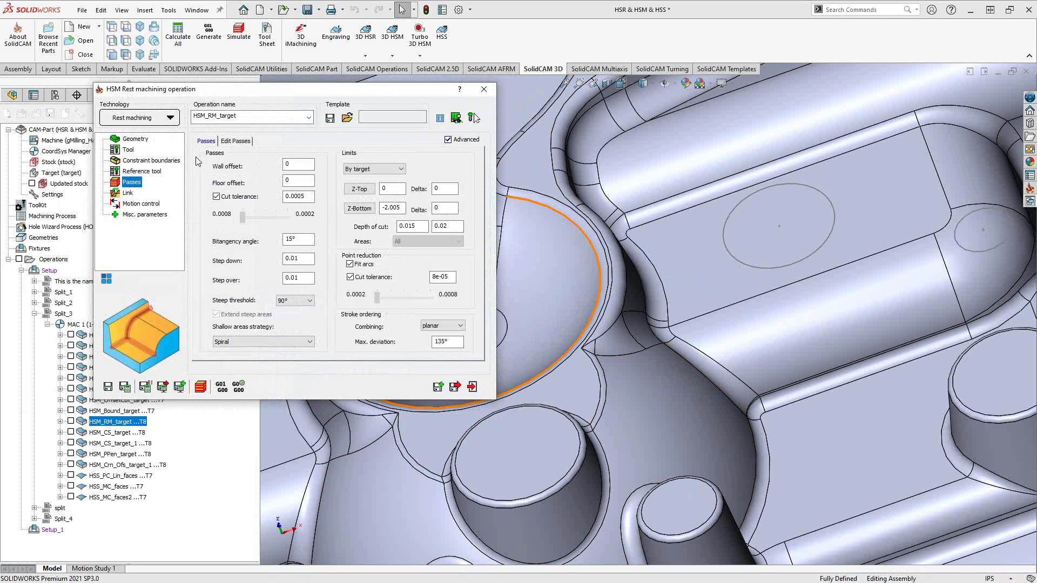
left_click(134, 140)
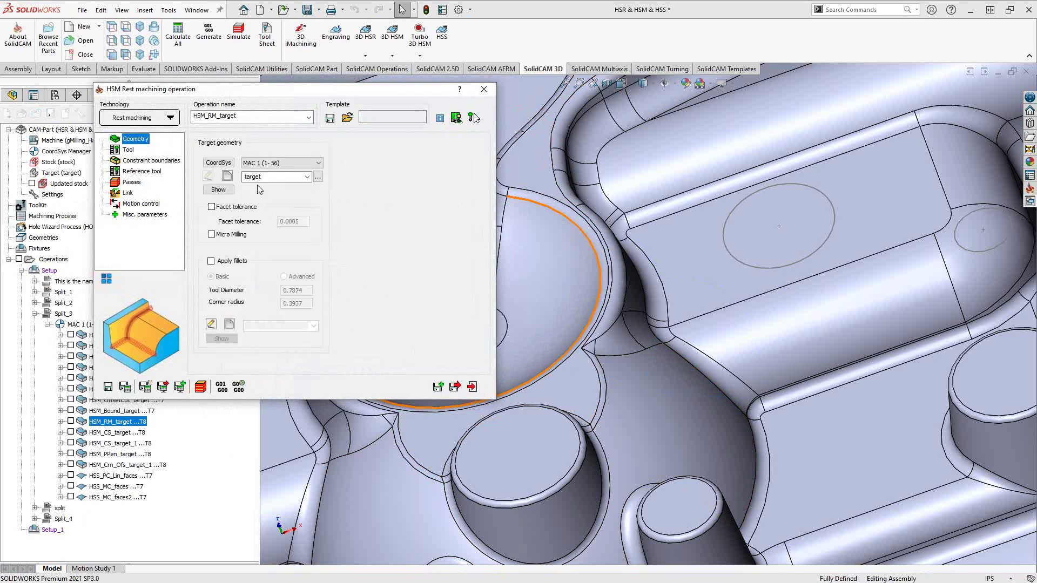
left_click(128, 150)
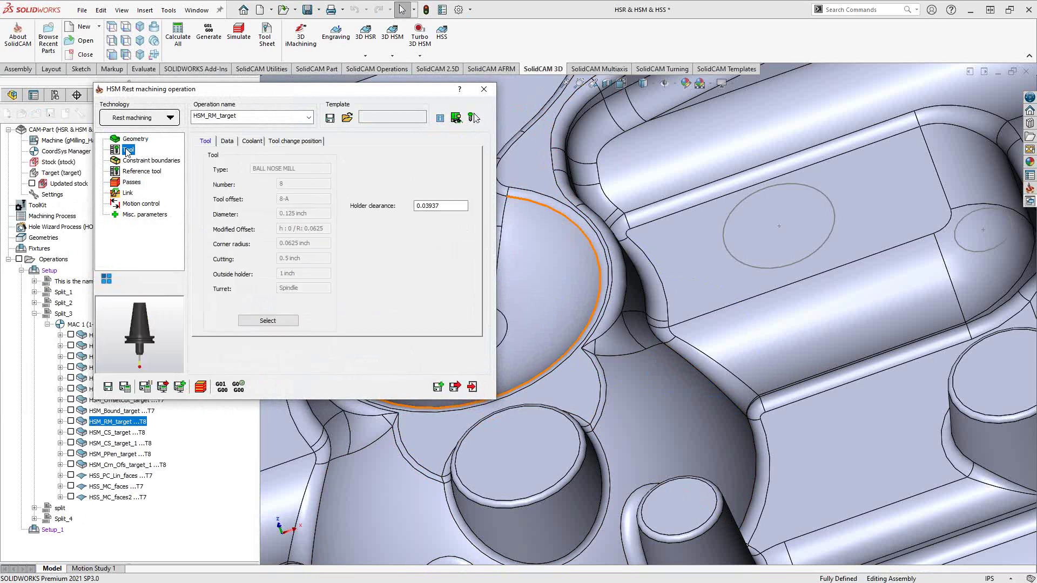
left_click(140, 161)
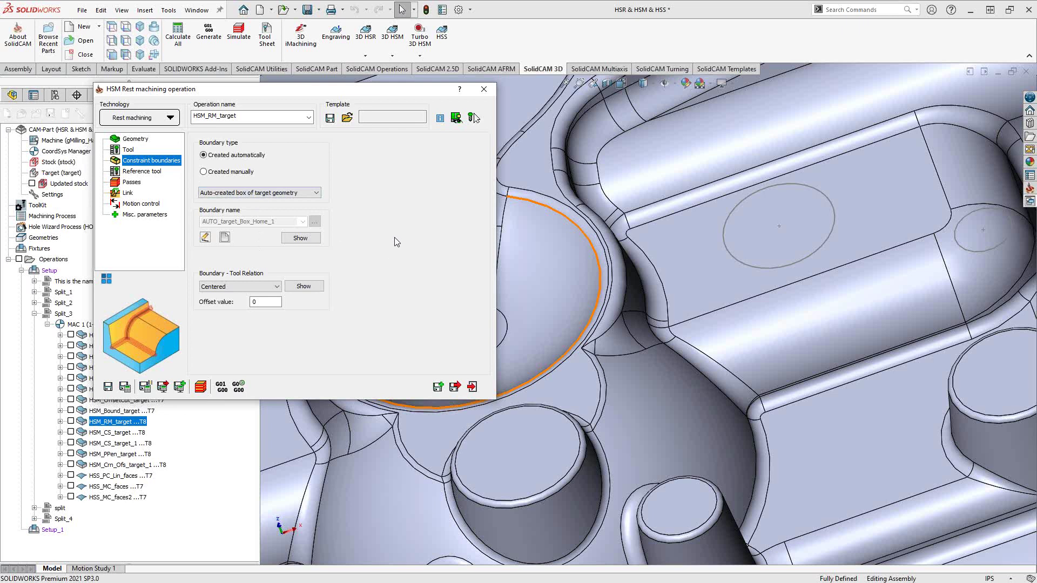
scroll(594, 364, "up", 5)
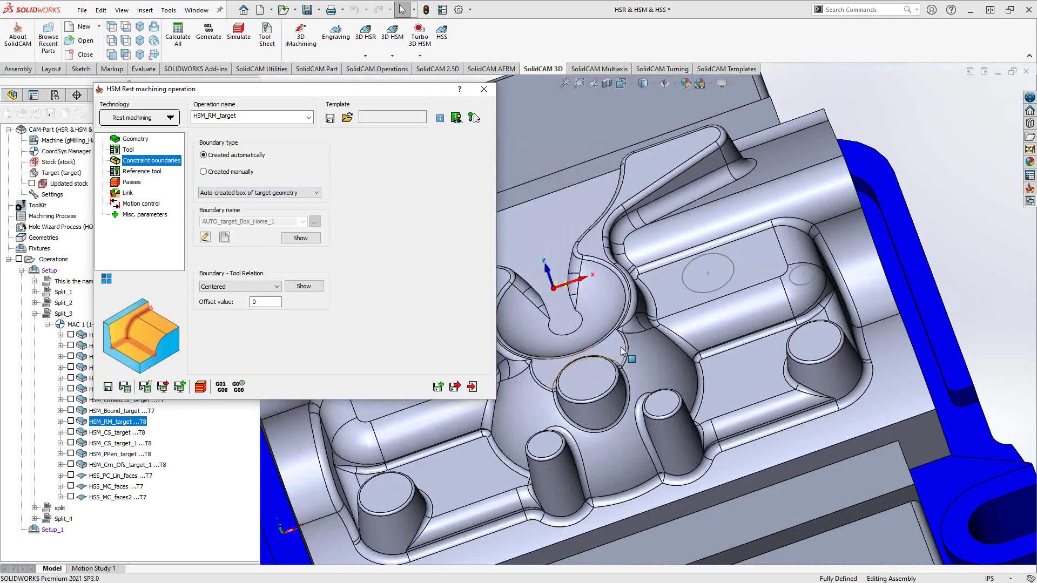
middle_click_drag(622, 351, 732, 252)
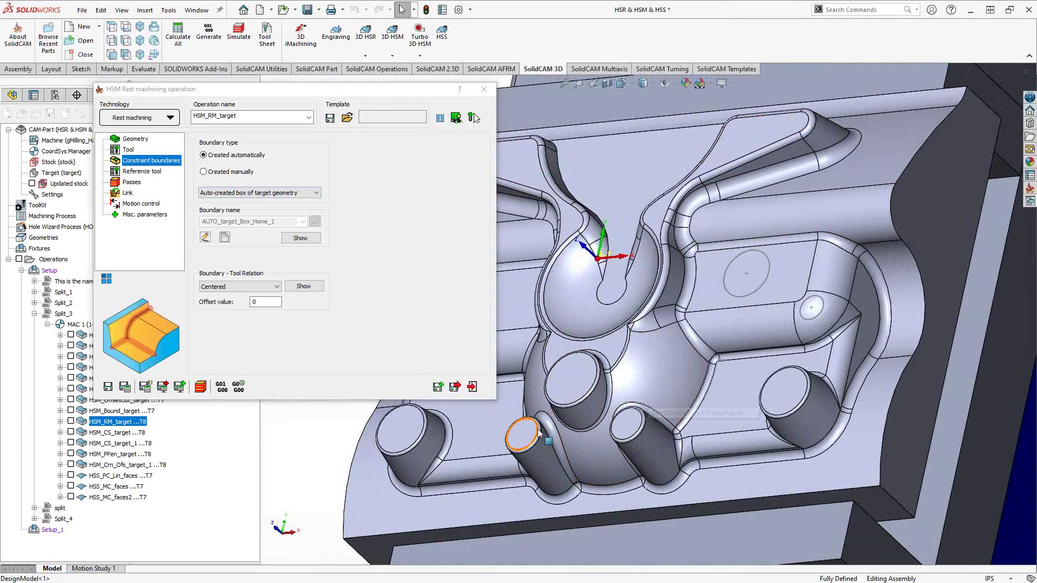
Check the rest machining reference tool diameter and compare it with the operation's ball nose mill
left_click(137, 172)
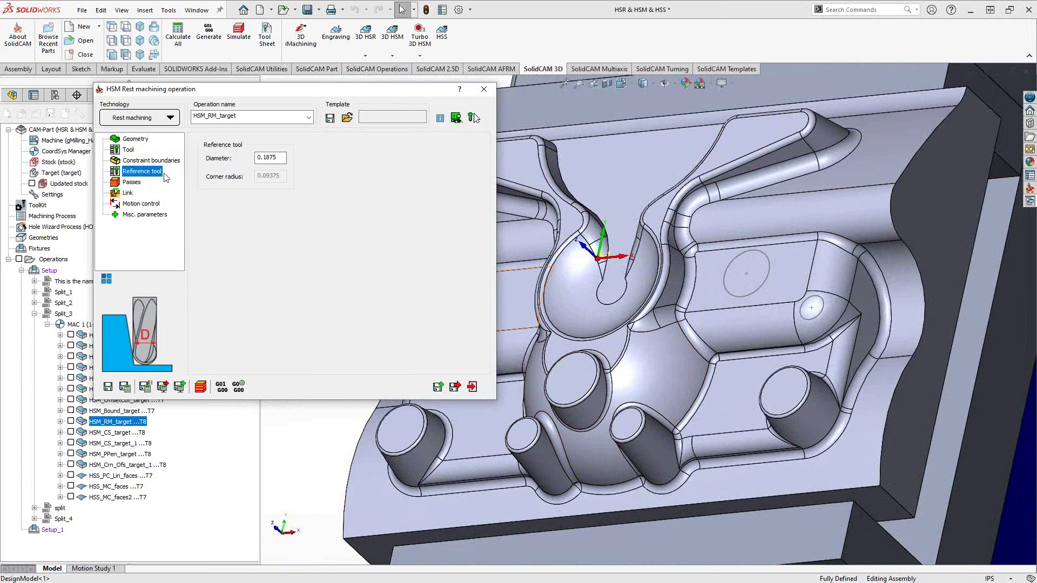
left_click(276, 157)
key("Tab")
left_click(128, 151)
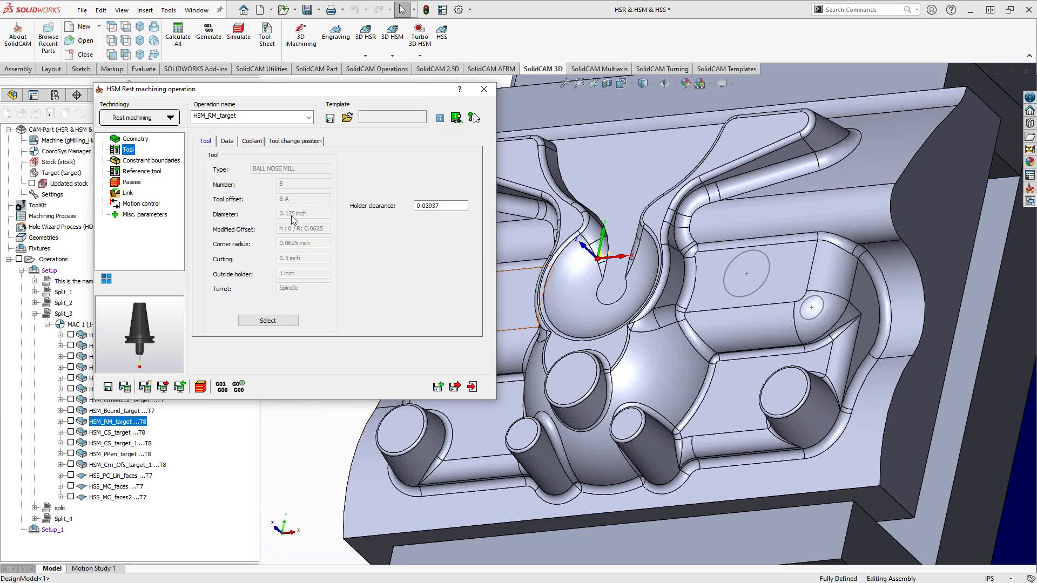
Review the rest machining passes parameters: bitangency angle, step down, step over and the steep threshold options
left_click(131, 183)
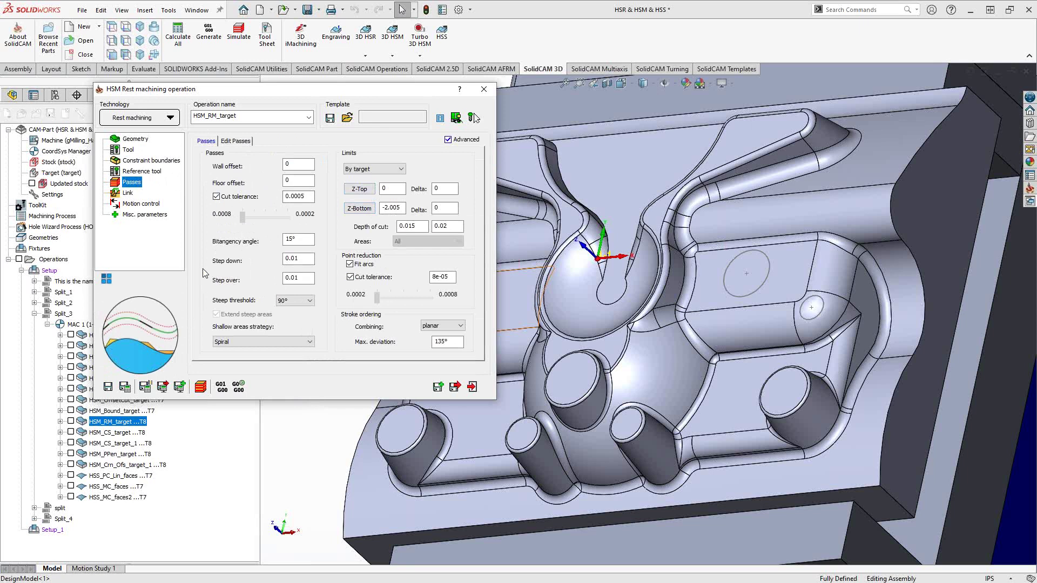
left_click(291, 239)
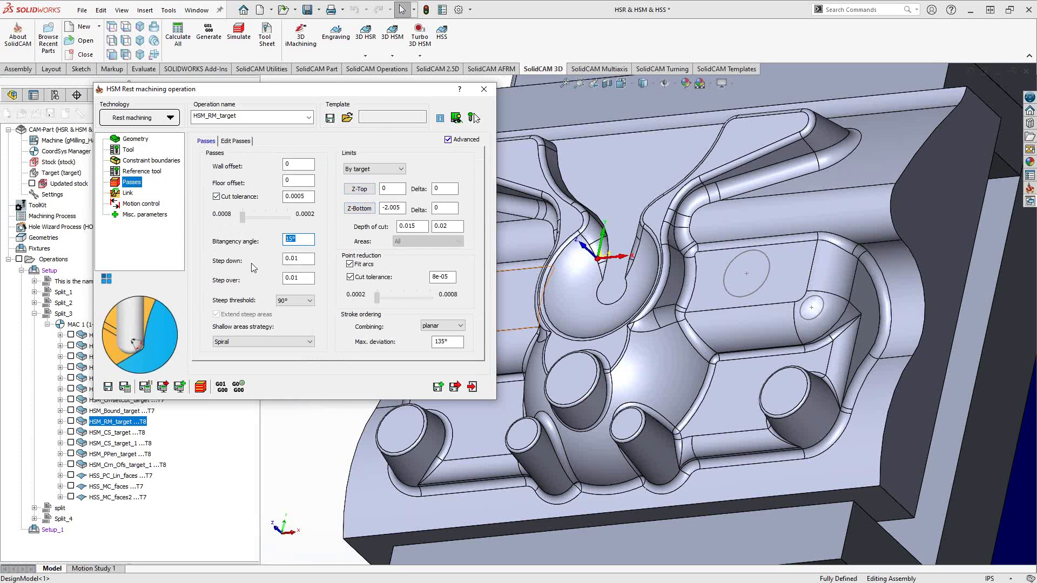
left_click(294, 258)
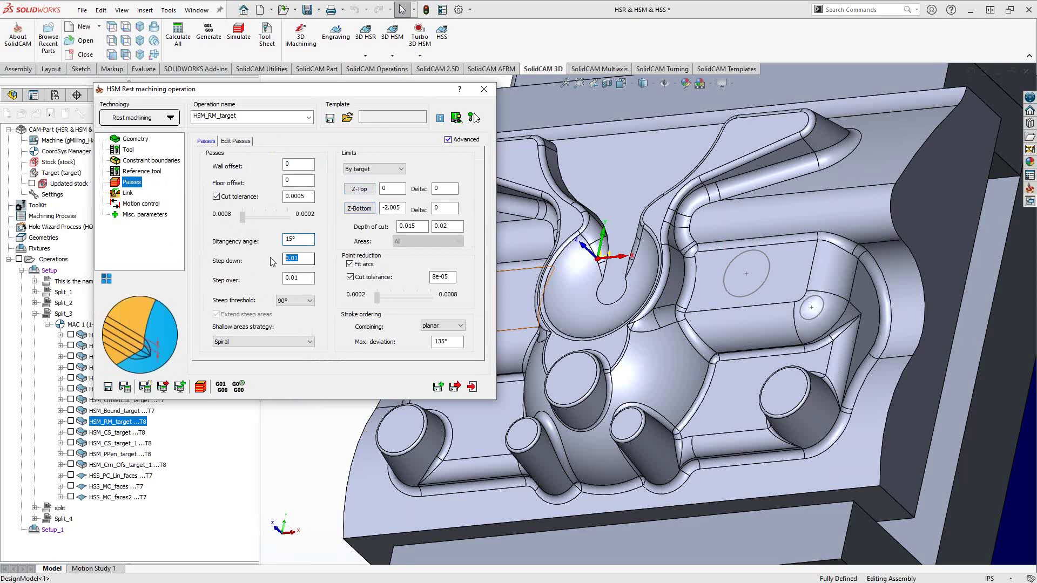
left_click(292, 279)
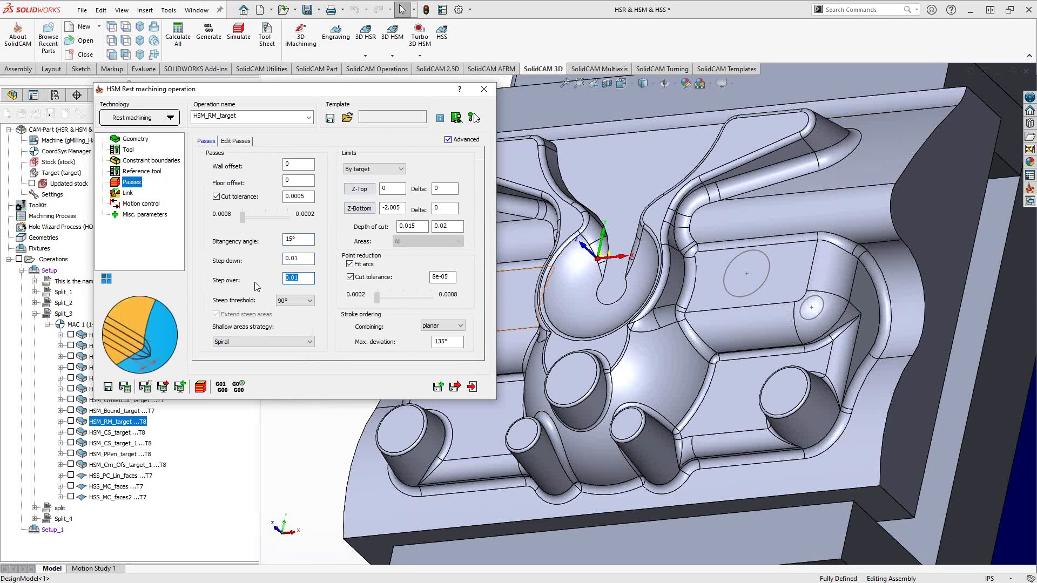
left_click(311, 301)
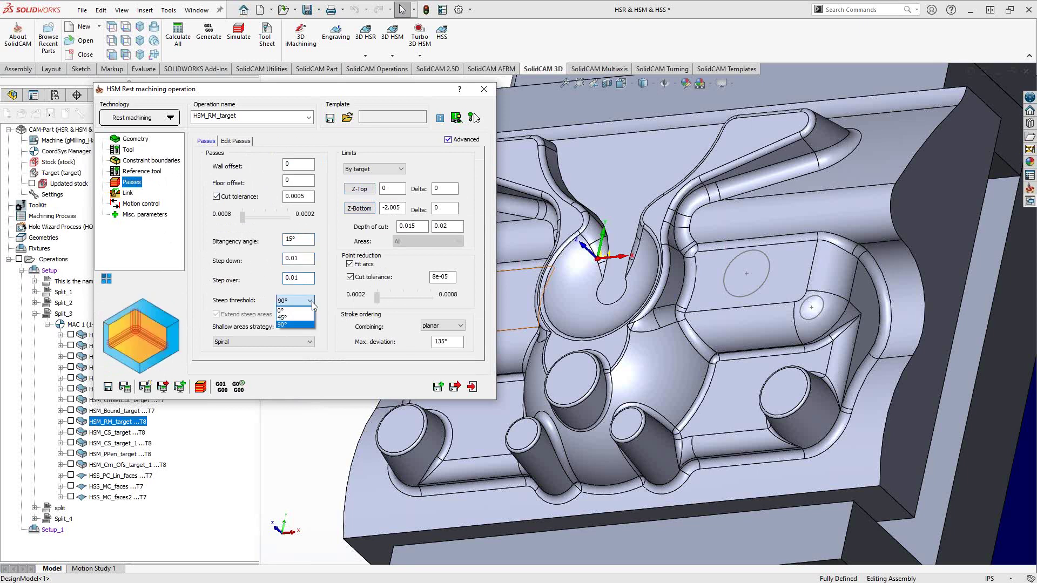
left_click(250, 300)
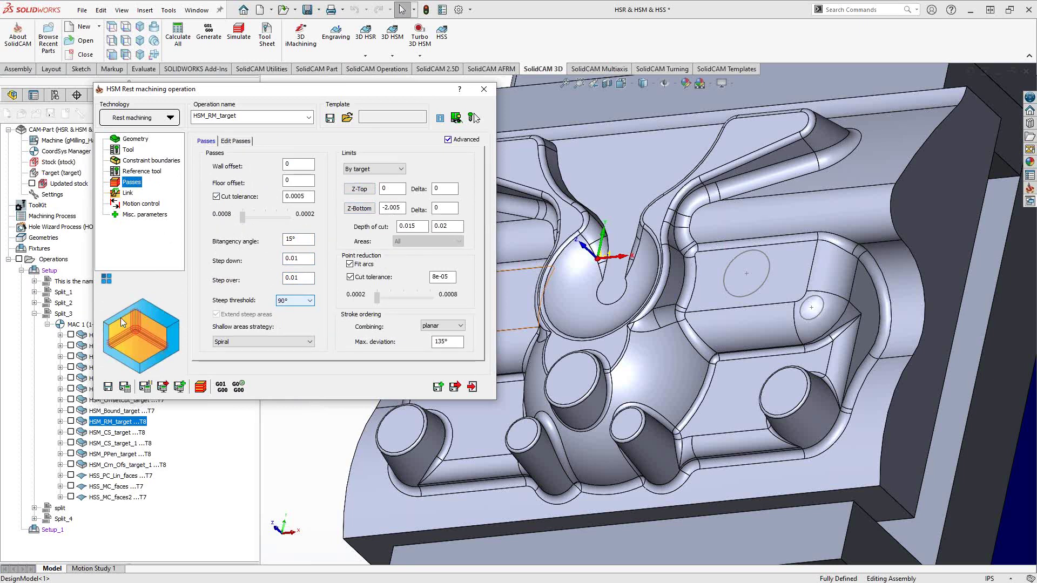
Try the Linear and Spiral on surface strategies for shallow areas, and restore Spiral
left_click(295, 341)
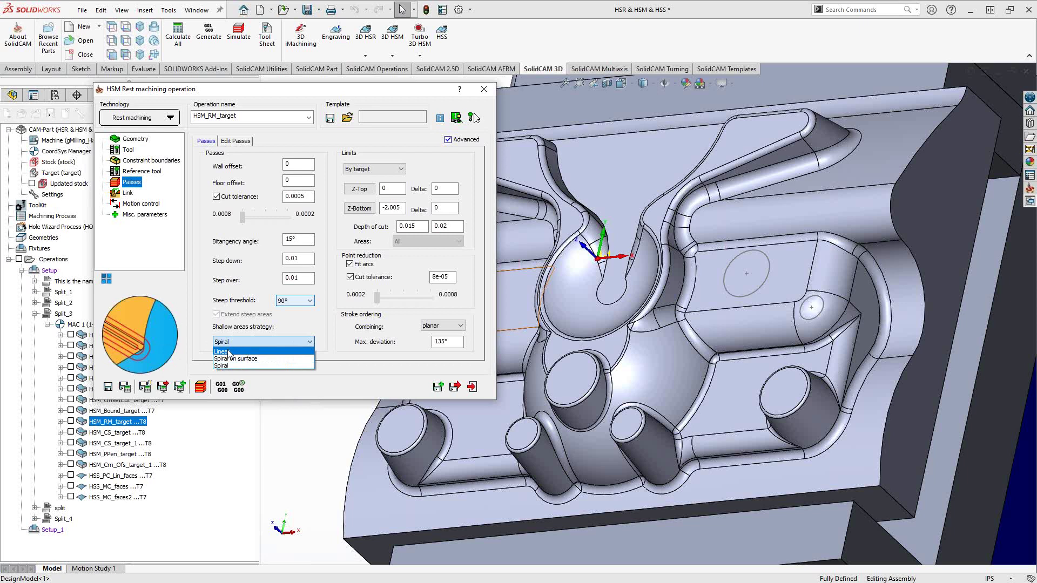
left_click(228, 351)
left_click(275, 342)
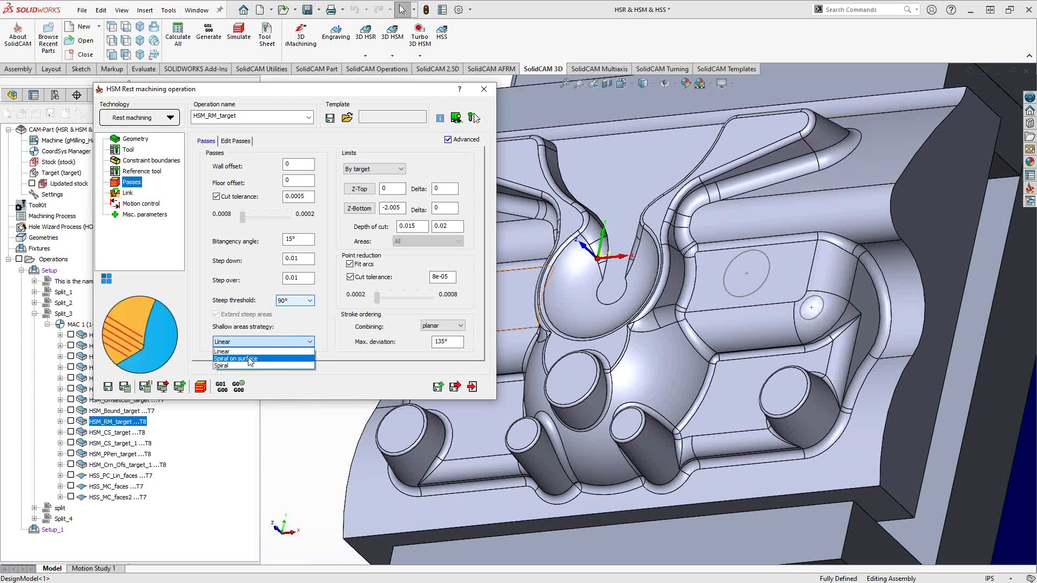
left_click(250, 359)
left_click(289, 343)
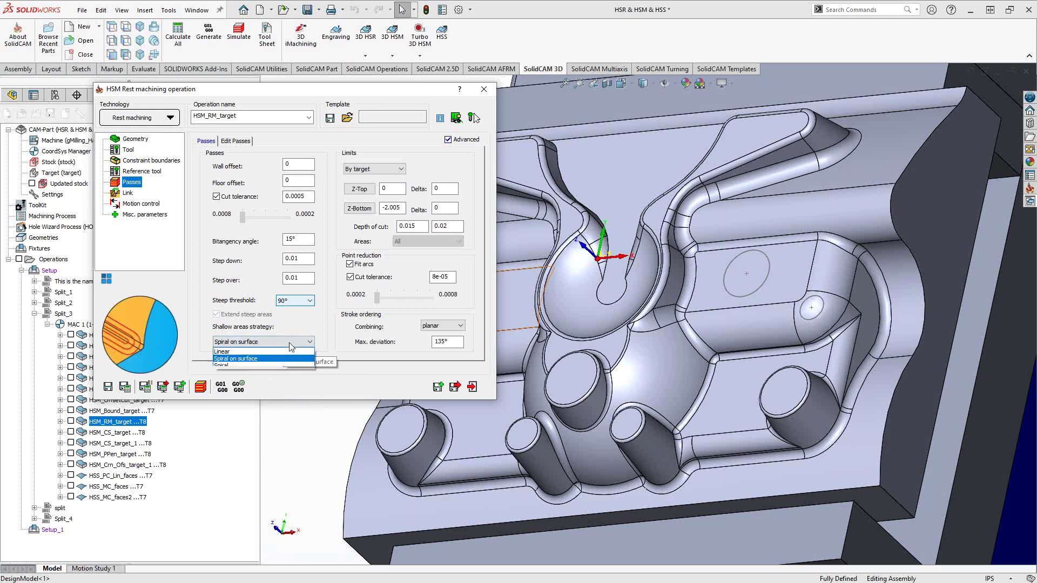
left_click(230, 366)
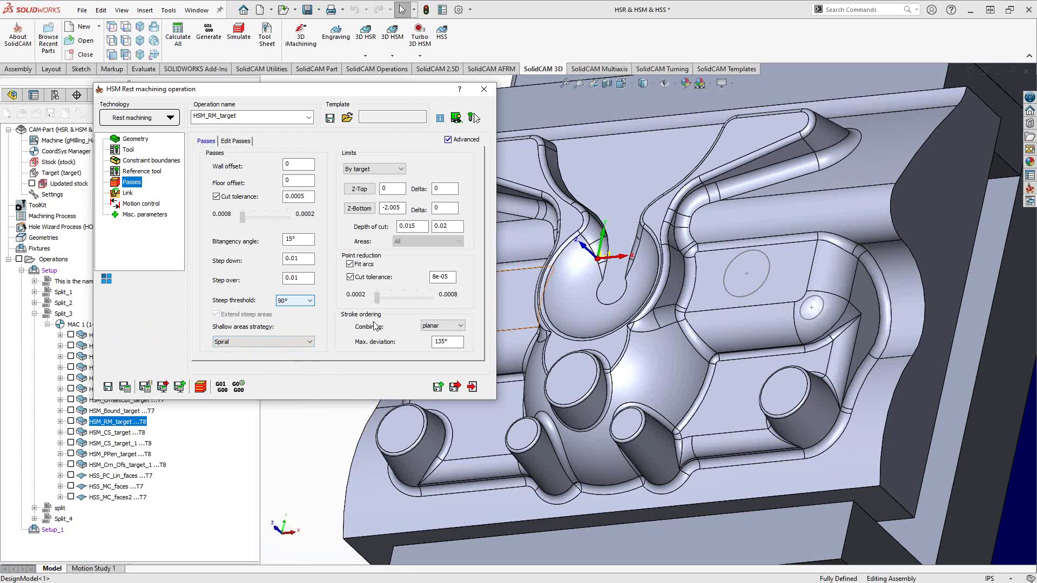
Review the stroke ordering combining options, maximum deviation and pass editing settings, and close the rest machining operation
left_click(462, 327)
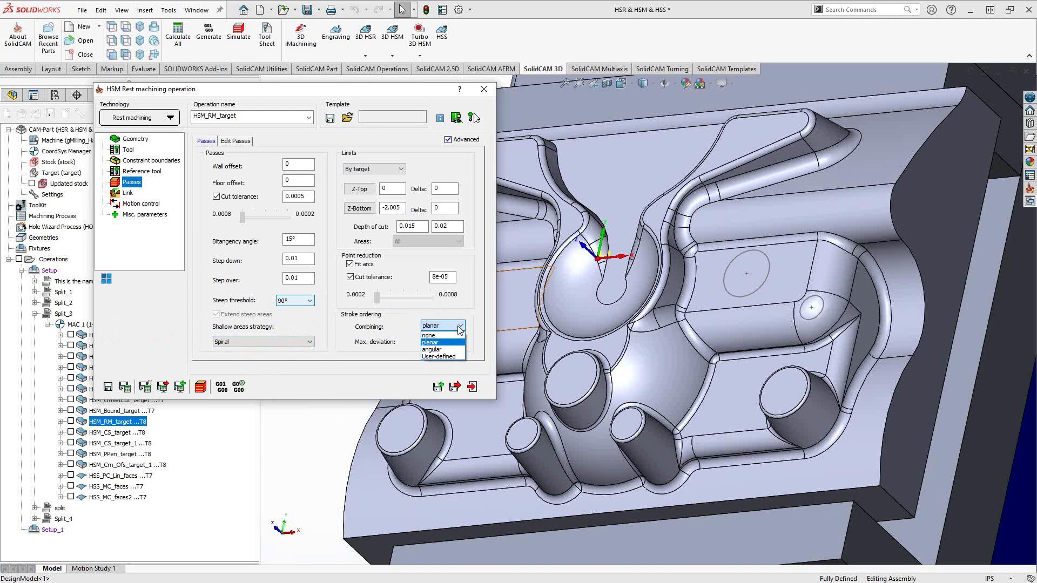
left_click(467, 327)
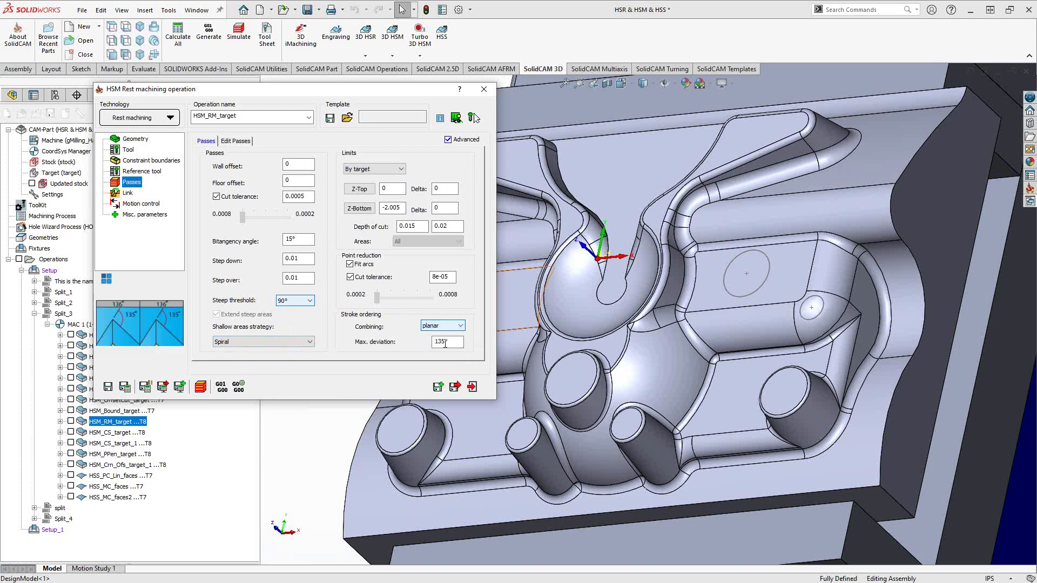
mouse_move(443, 342)
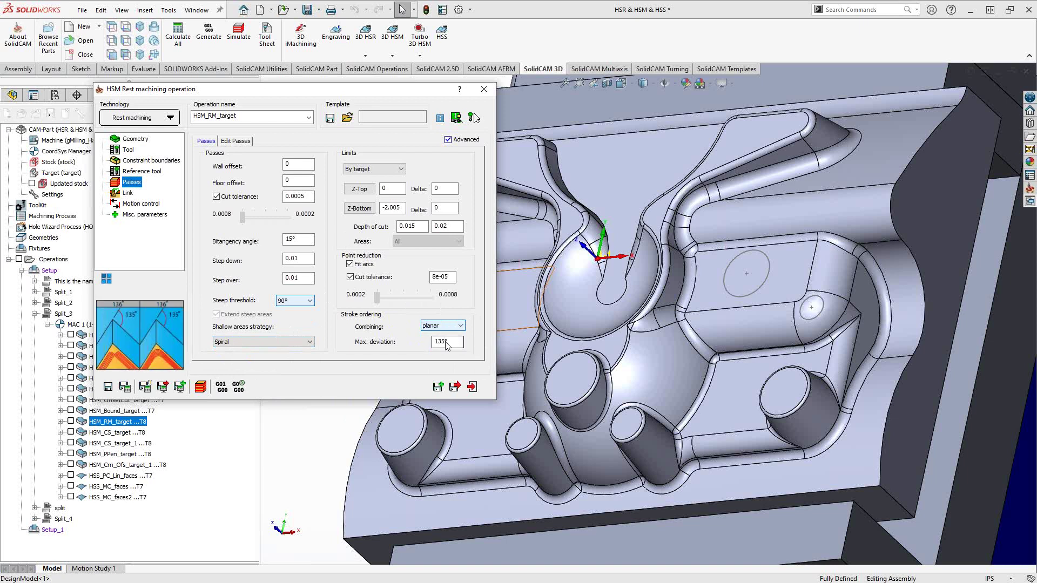
left_click(241, 142)
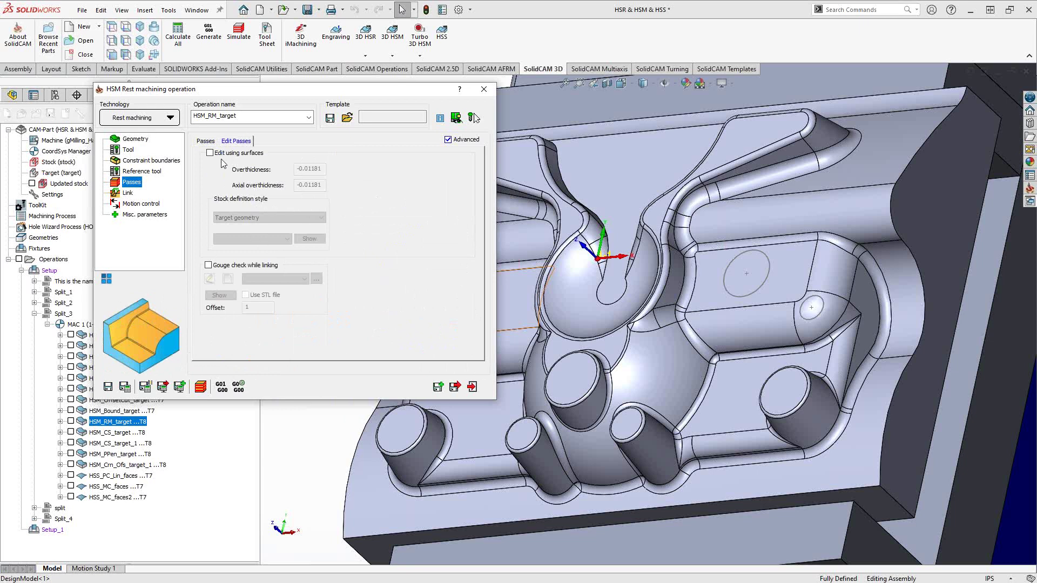
left_click(206, 141)
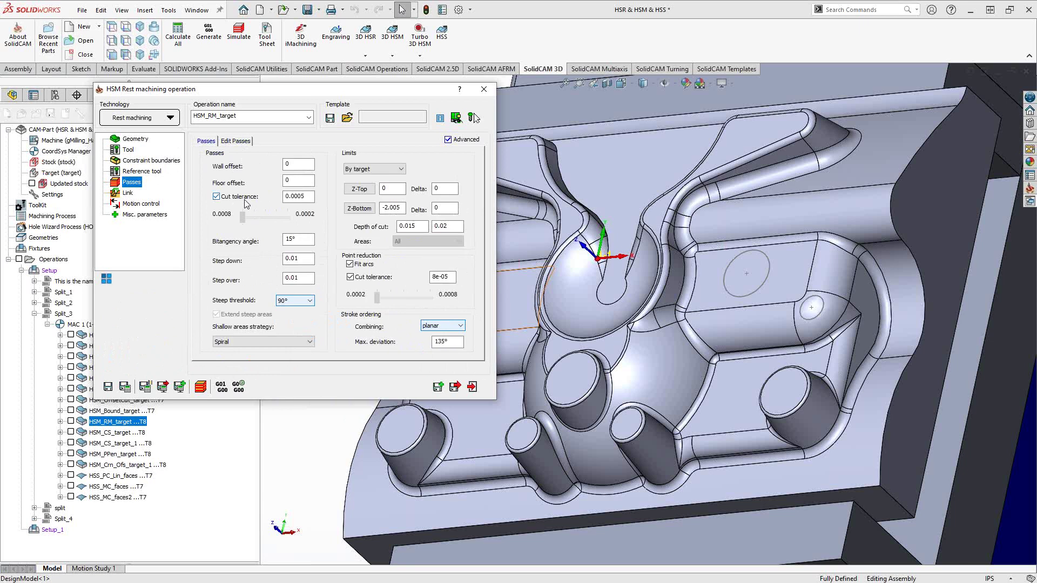
left_click(484, 90)
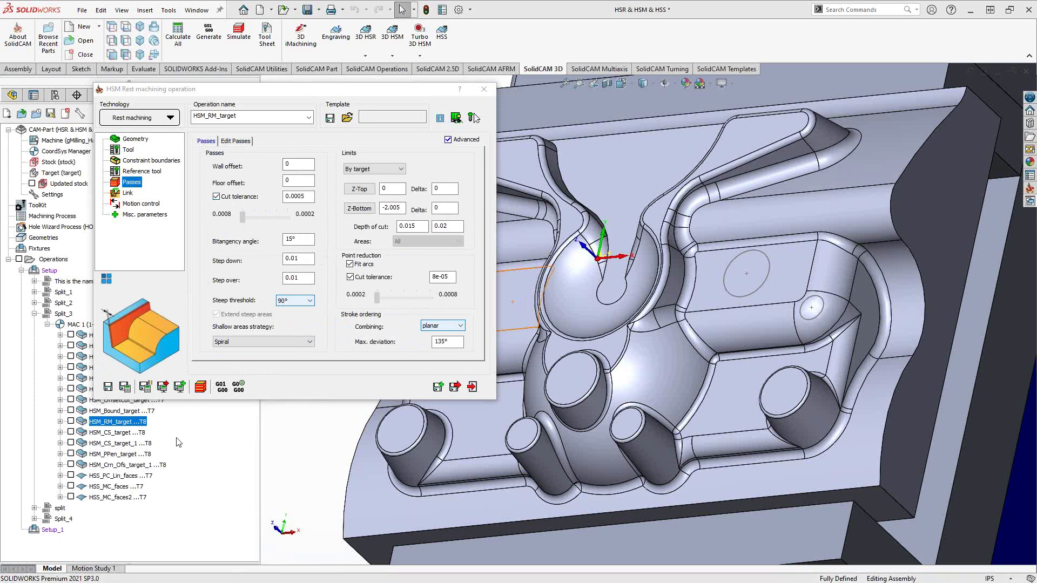
Open the HSM_CS_target 3D Constant step over operation and review its target geometry and tool
double_click(111, 432)
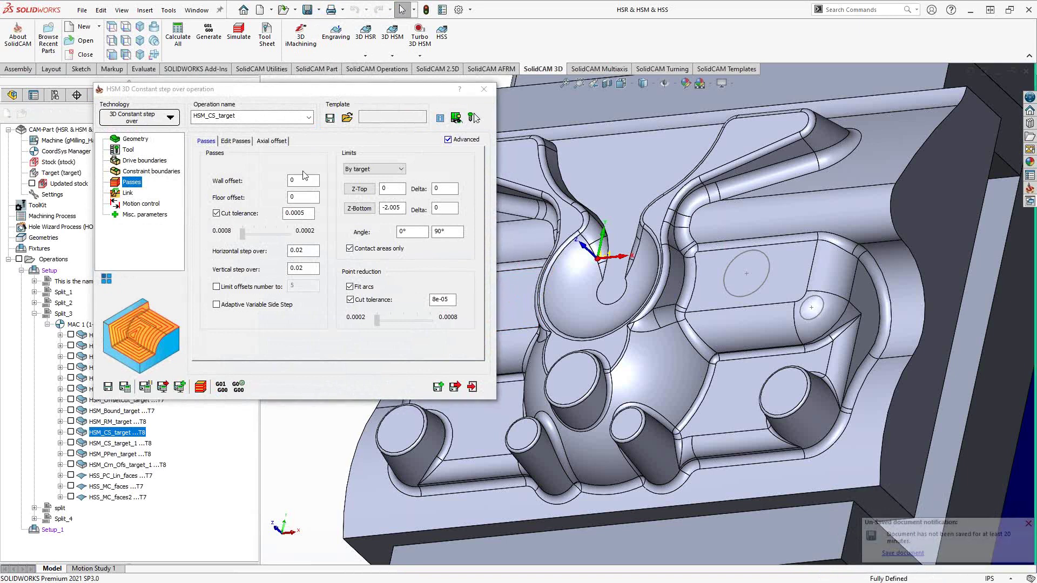
left_click(141, 140)
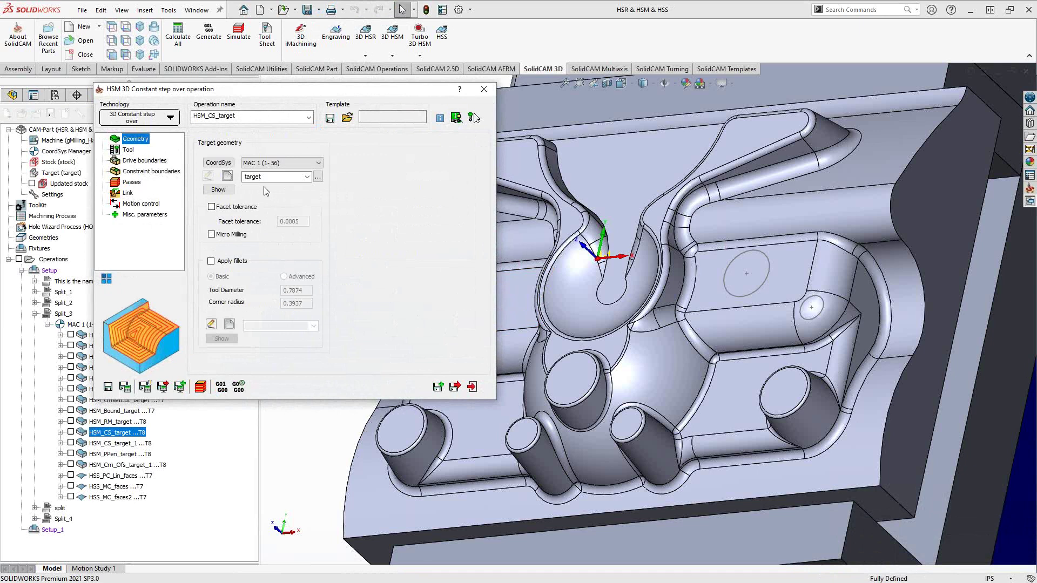
left_click(128, 151)
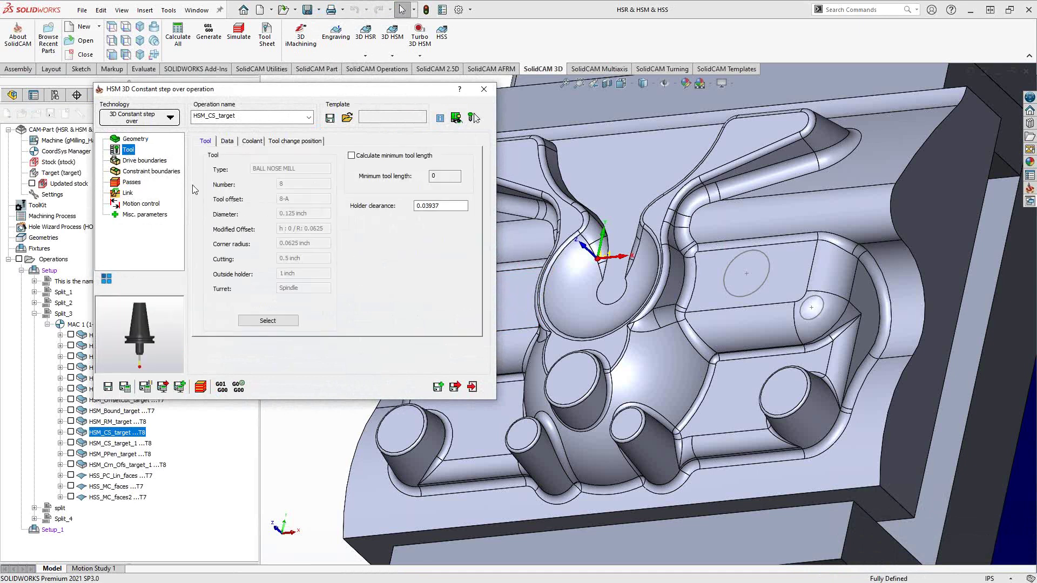
Show the constraint boundary and the drive boundary of the 3D Constant step over operation on the model
left_click(131, 172)
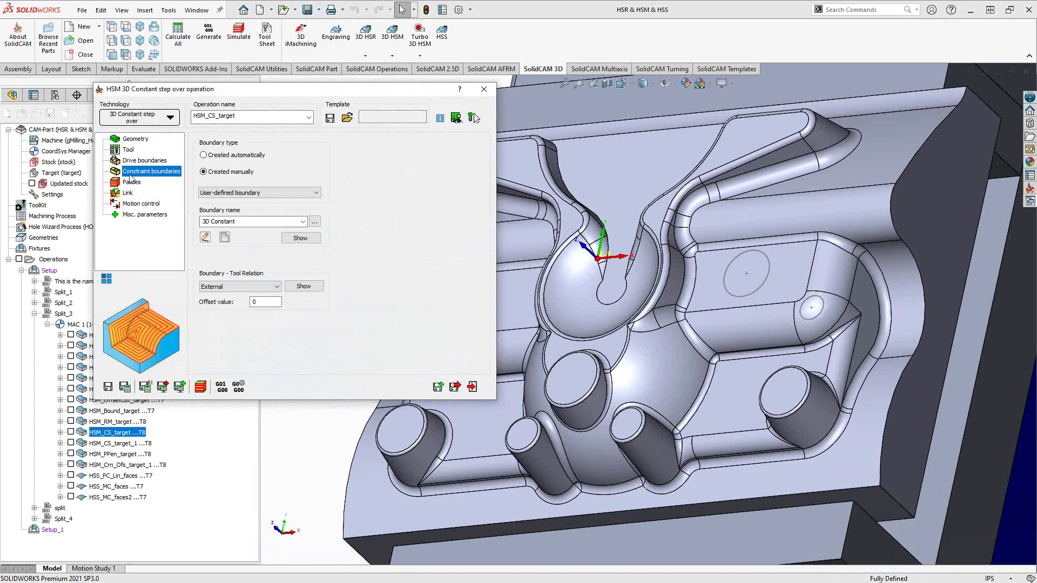
left_click(300, 238)
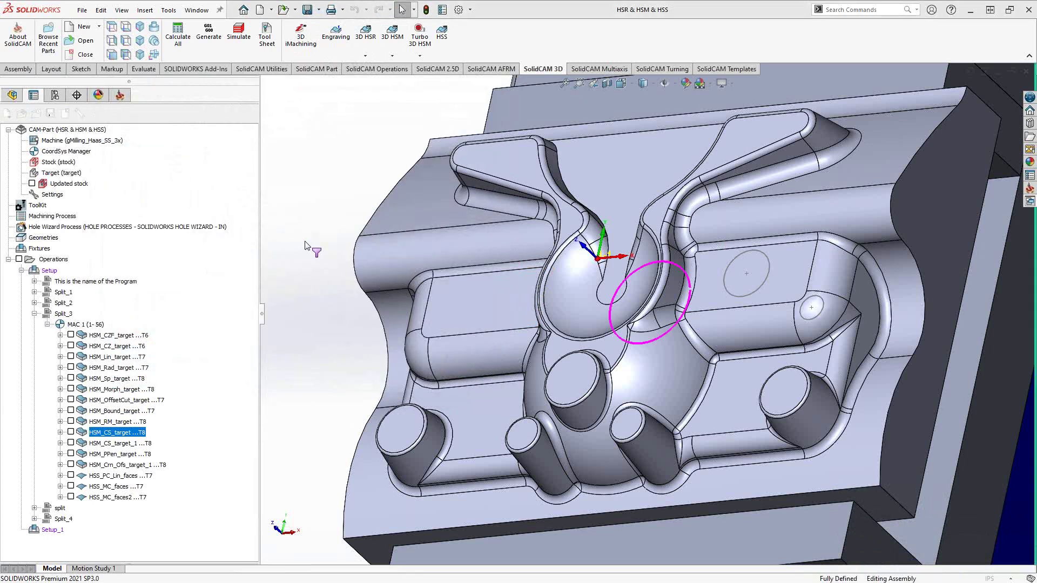
middle_click_drag(515, 301, 569, 296)
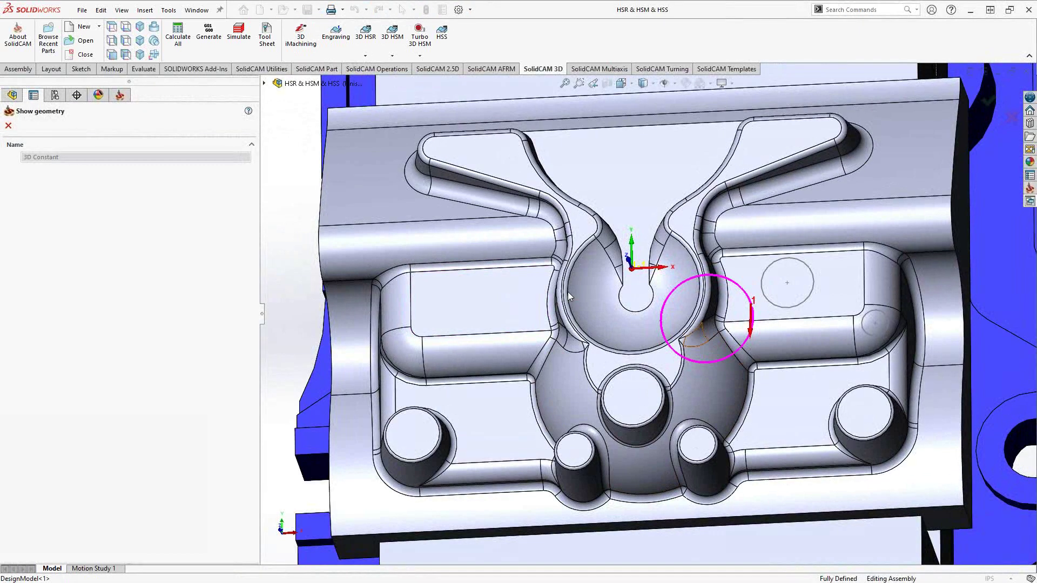
left_click(8, 125)
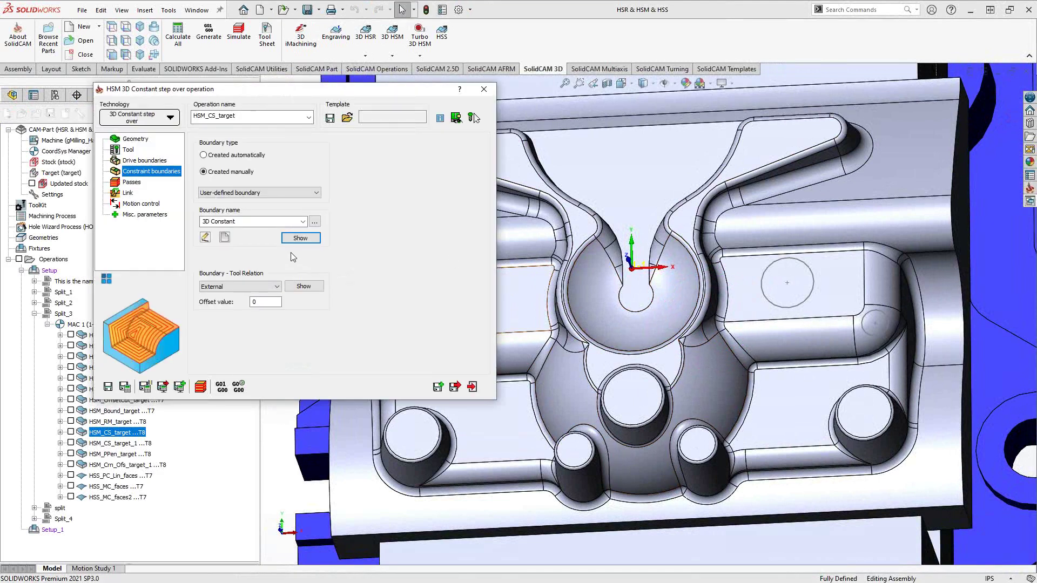
left_click(131, 162)
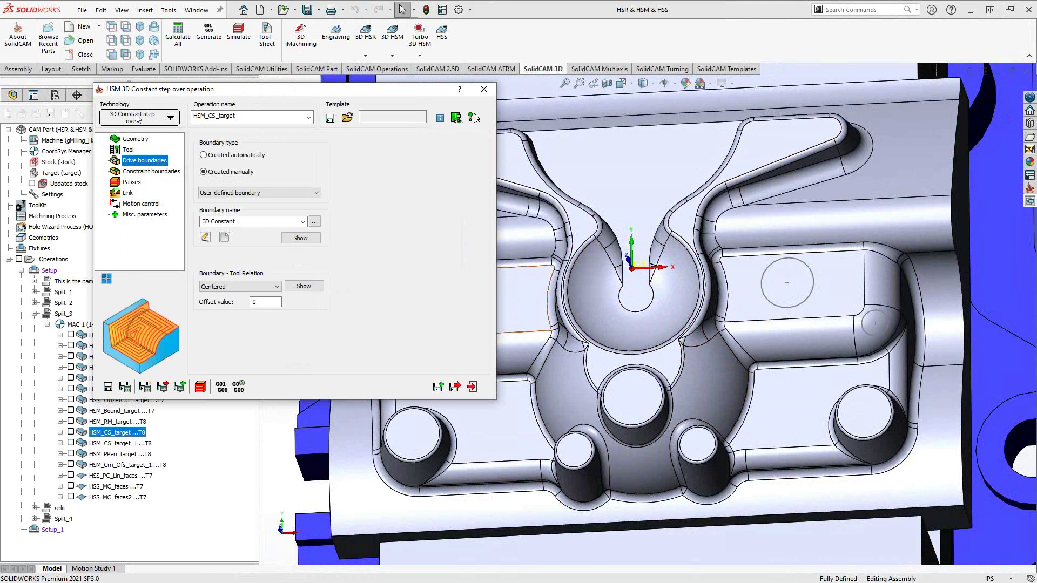
left_click(304, 239)
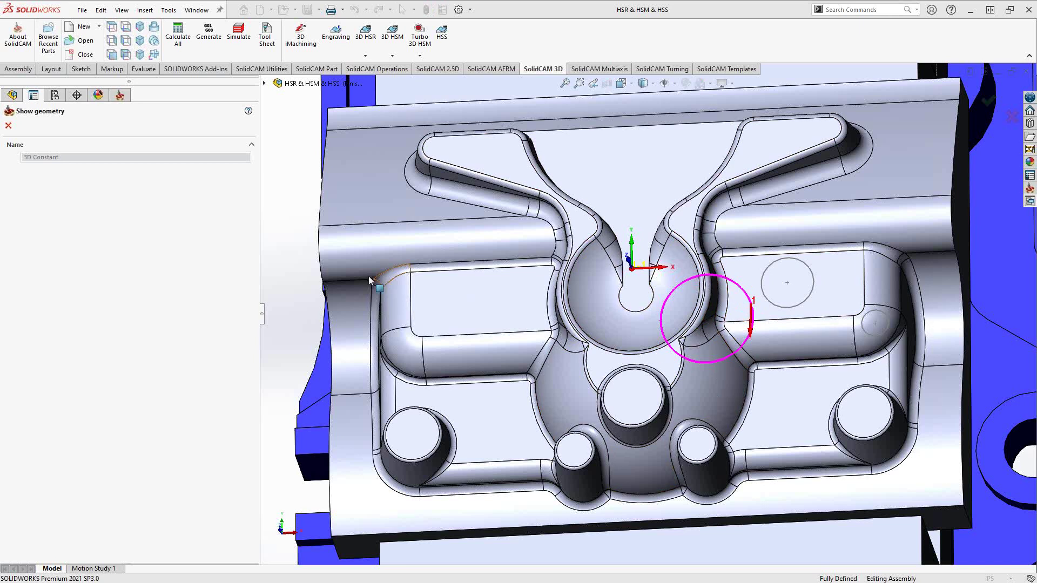
key("Escape")
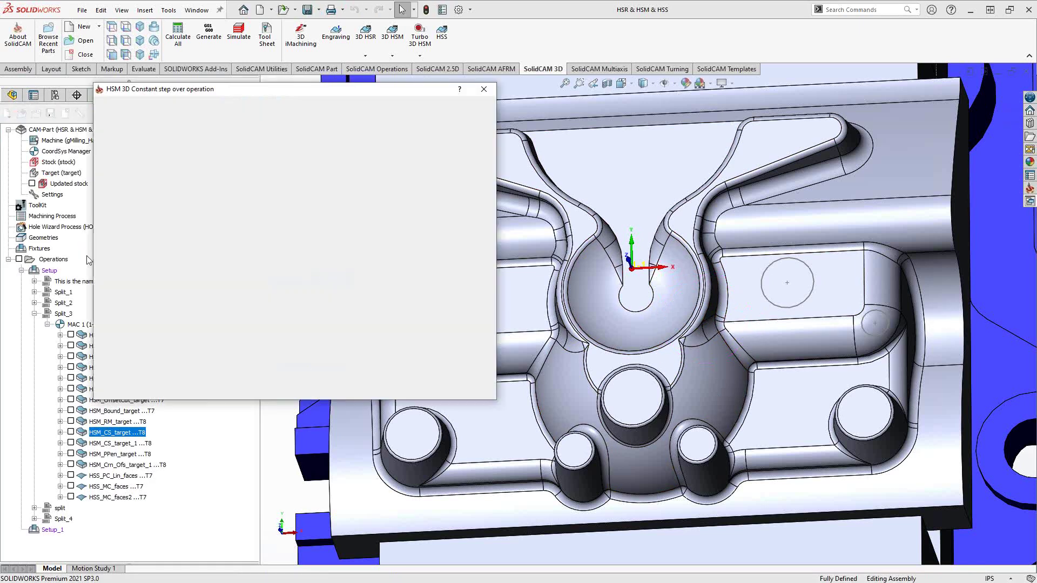
Review the 3D Constant step over passes parameters: floor offset, Z and angle limits, and horizontal and vertical step over
left_click(131, 182)
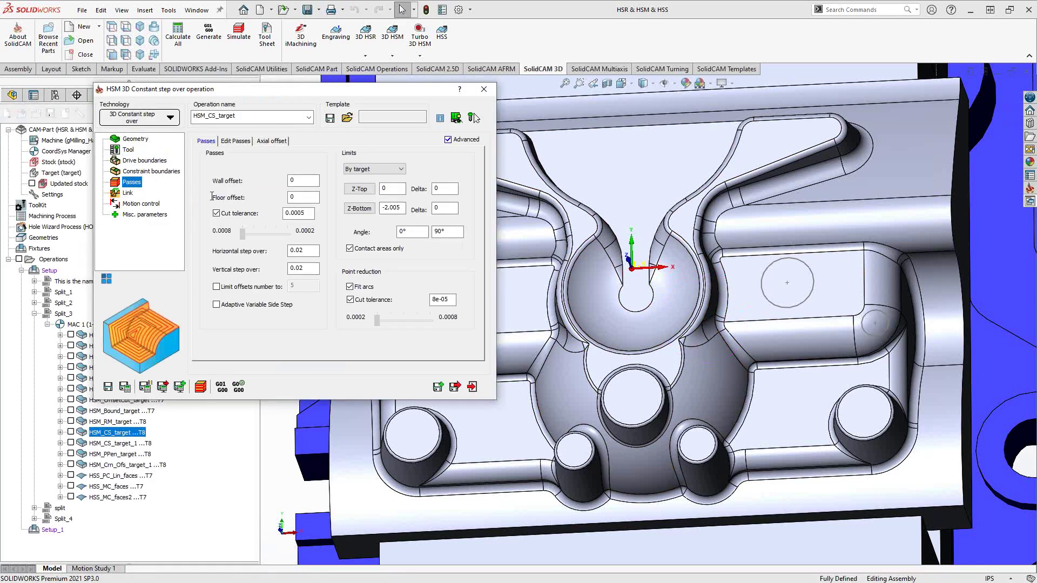
left_click(295, 196)
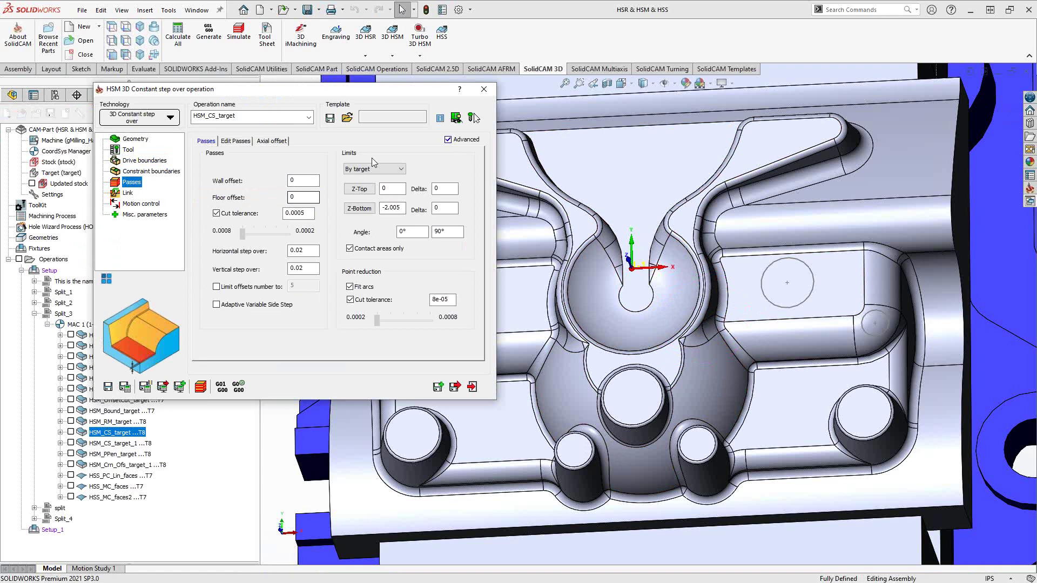
left_click(371, 192)
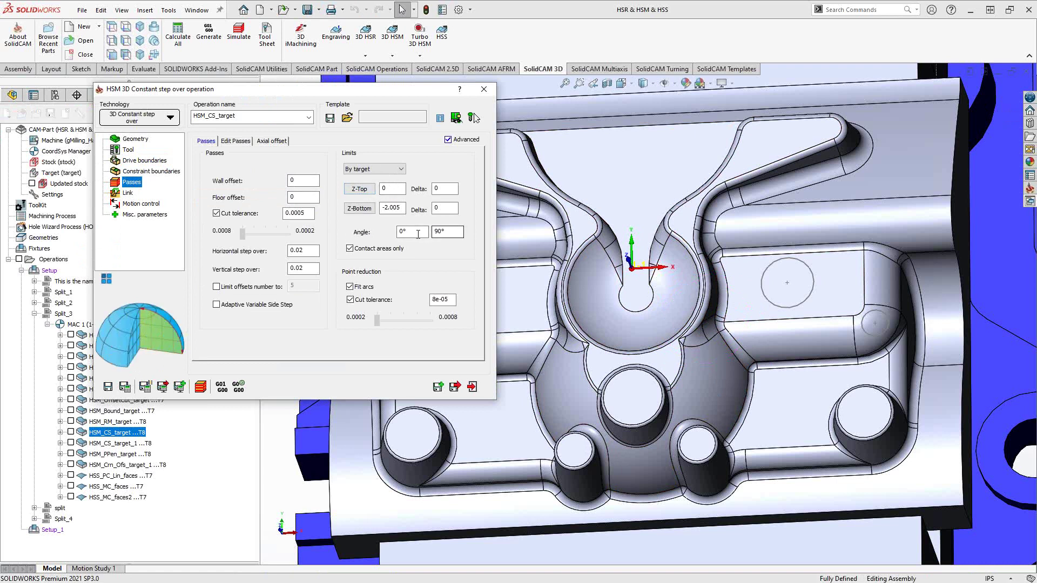
left_click(437, 236)
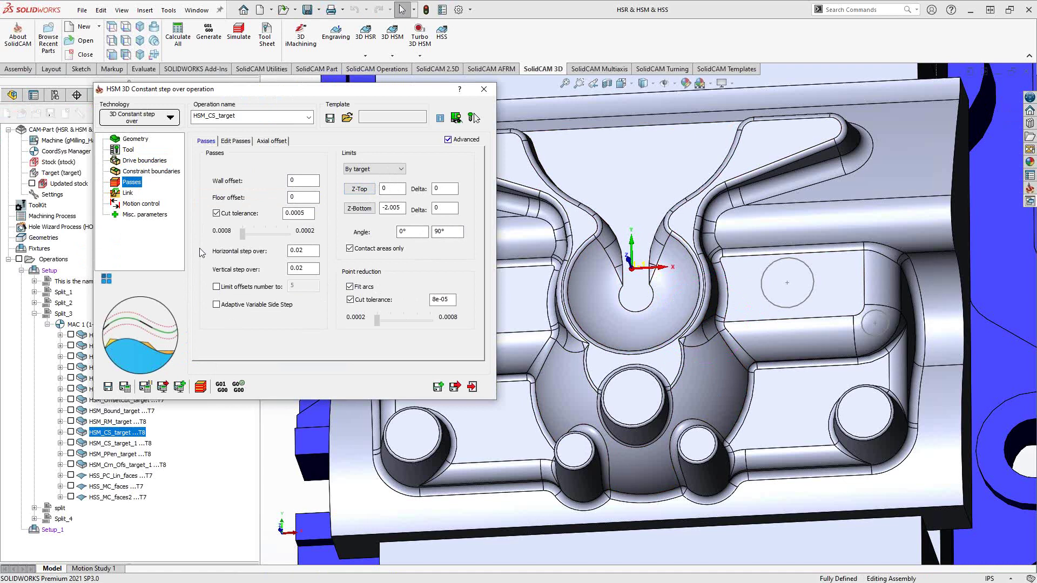
left_click(302, 250)
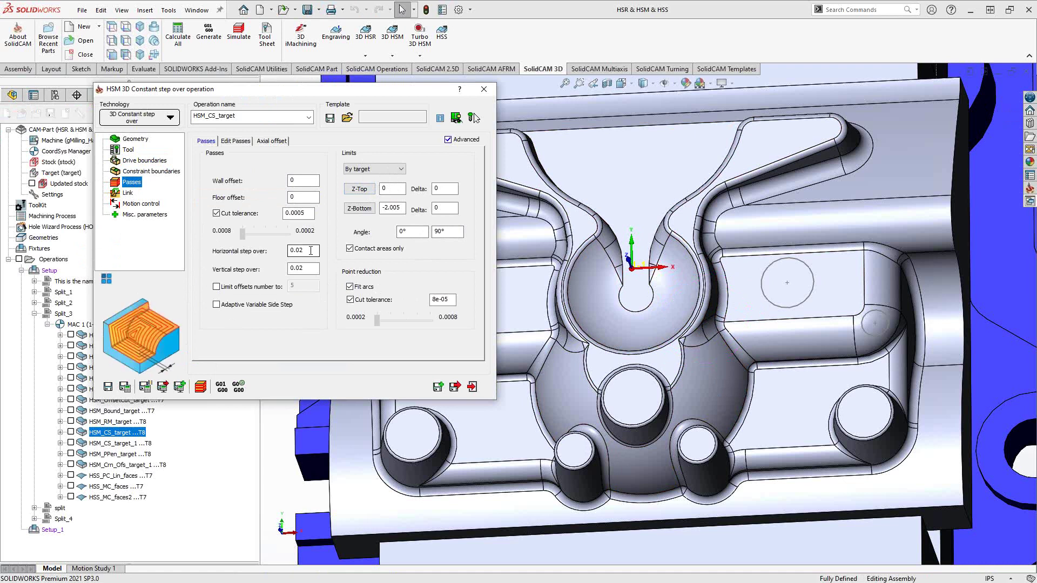
key("Tab")
Display the HSM_CS_target toolpath on the model and examine its constant step over passes up close and from a tilted angle
left_click(72, 435)
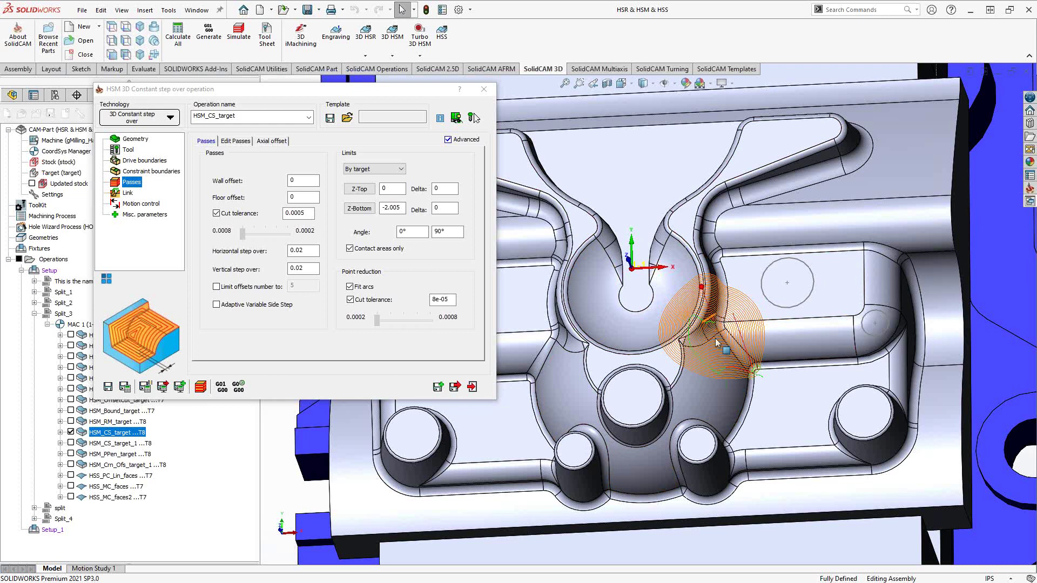
middle_click_drag(722, 346, 720, 348)
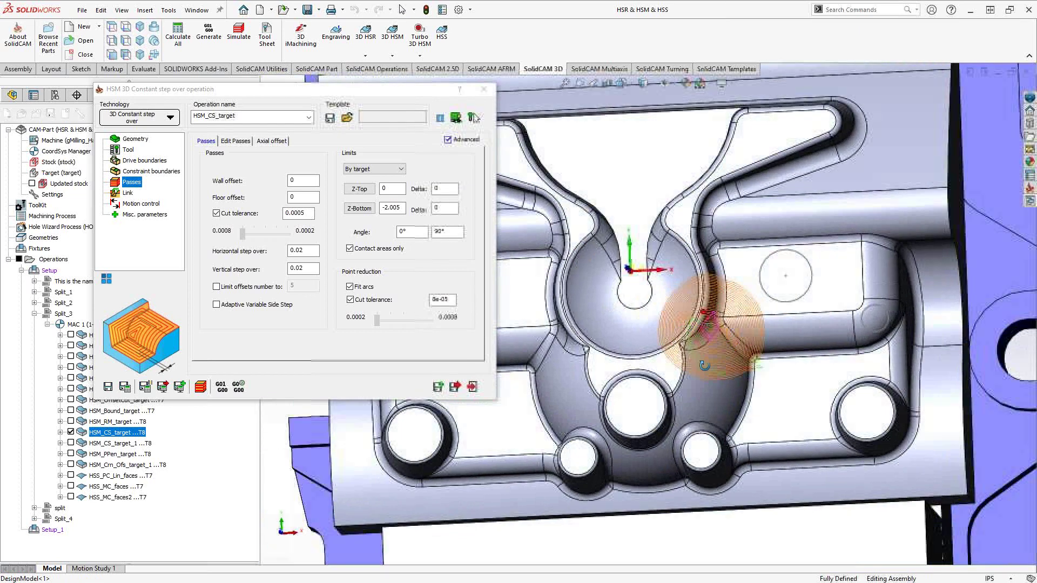
scroll(712, 339, "down", 5)
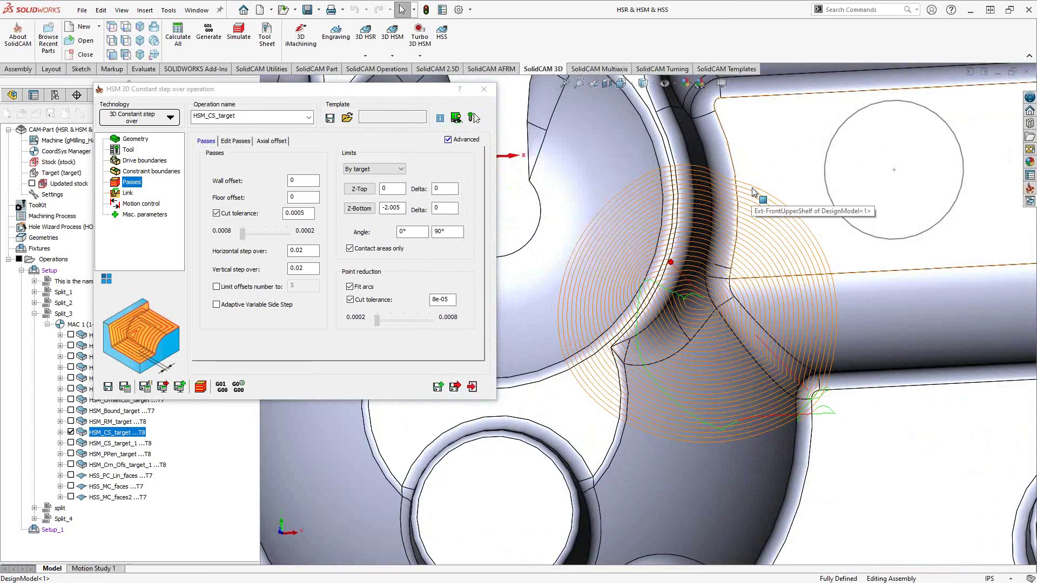
right_click(501, 478)
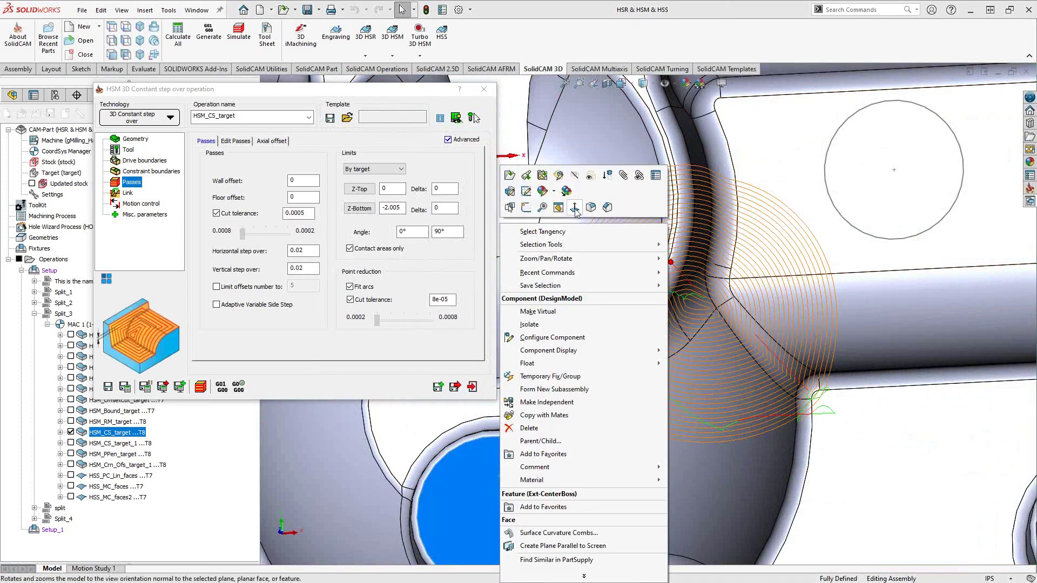
key("Escape")
key("f")
scroll(625, 257, "down", 10)
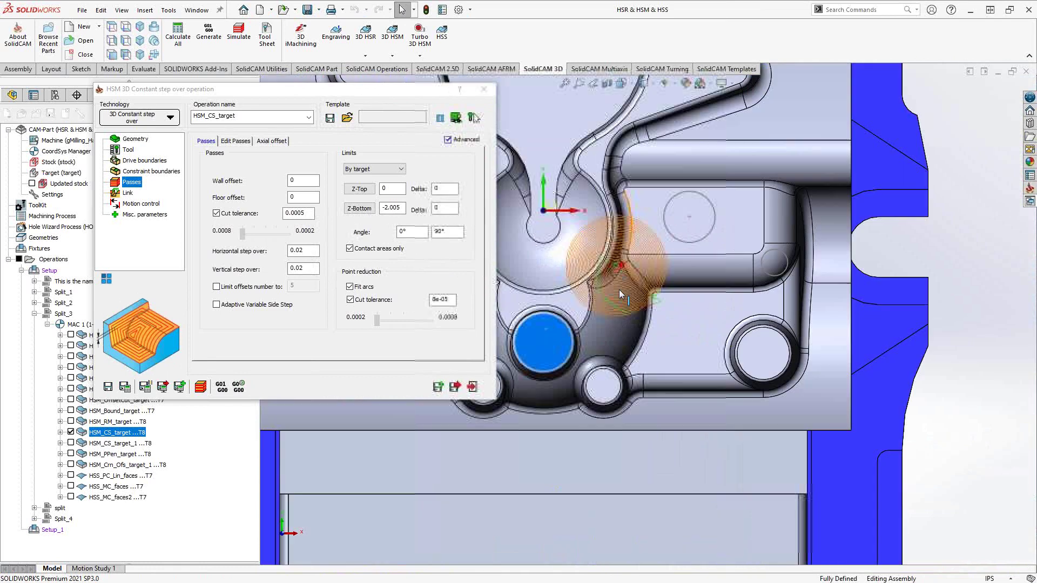
scroll(598, 246, "down", 3)
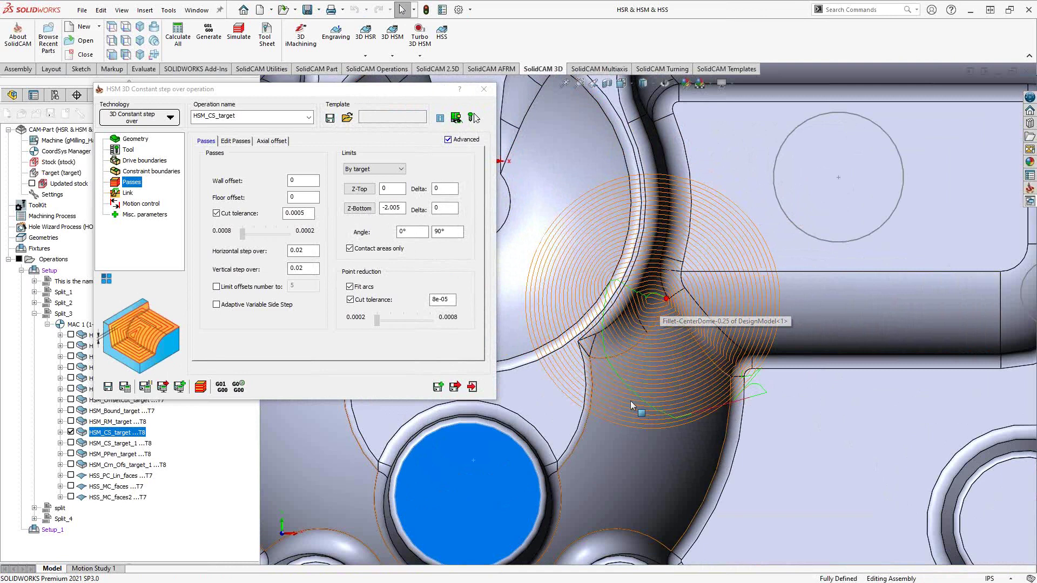
middle_click_drag(630, 401, 607, 347)
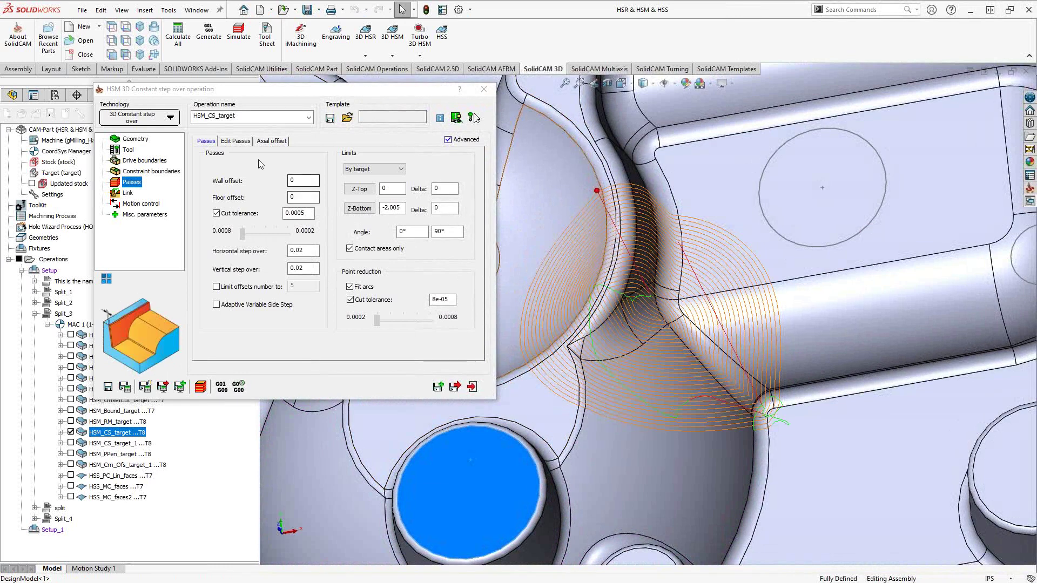
Review the pass editing and axial offset settings of HSM_CS_target, close the operation and hide its toolpath
left_click(235, 147)
left_click(234, 142)
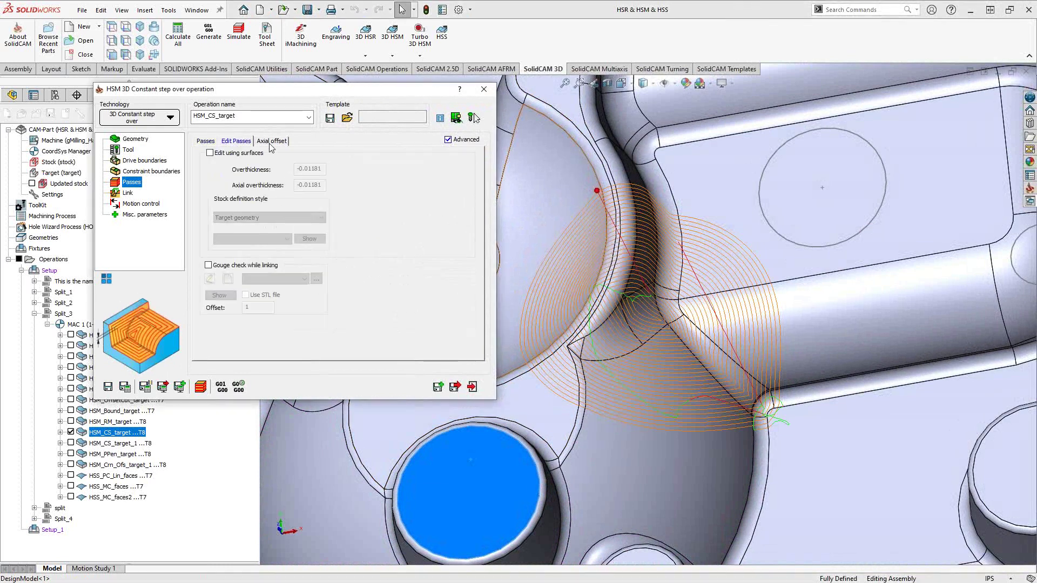
left_click(270, 142)
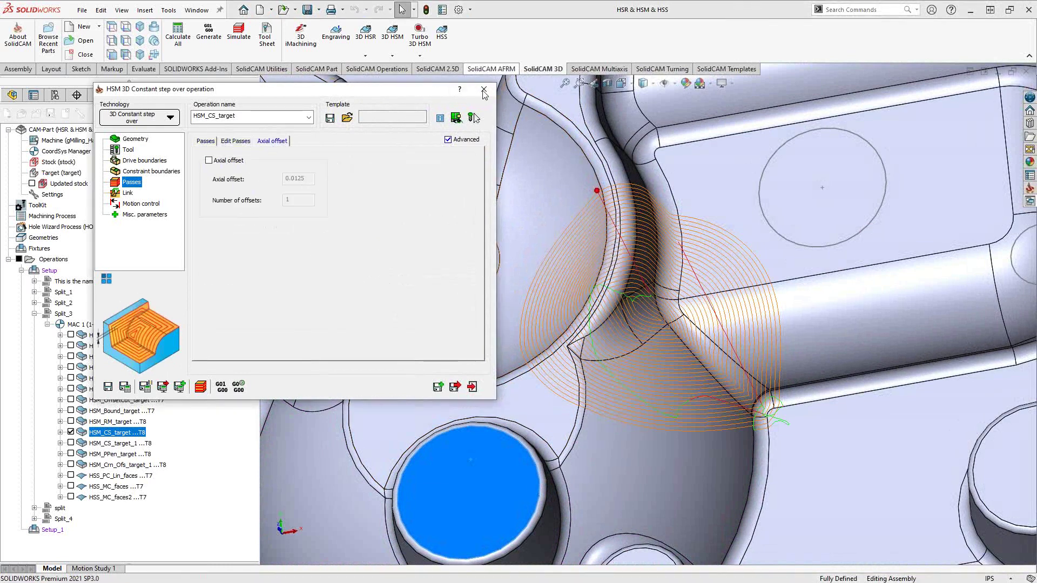
left_click(70, 432)
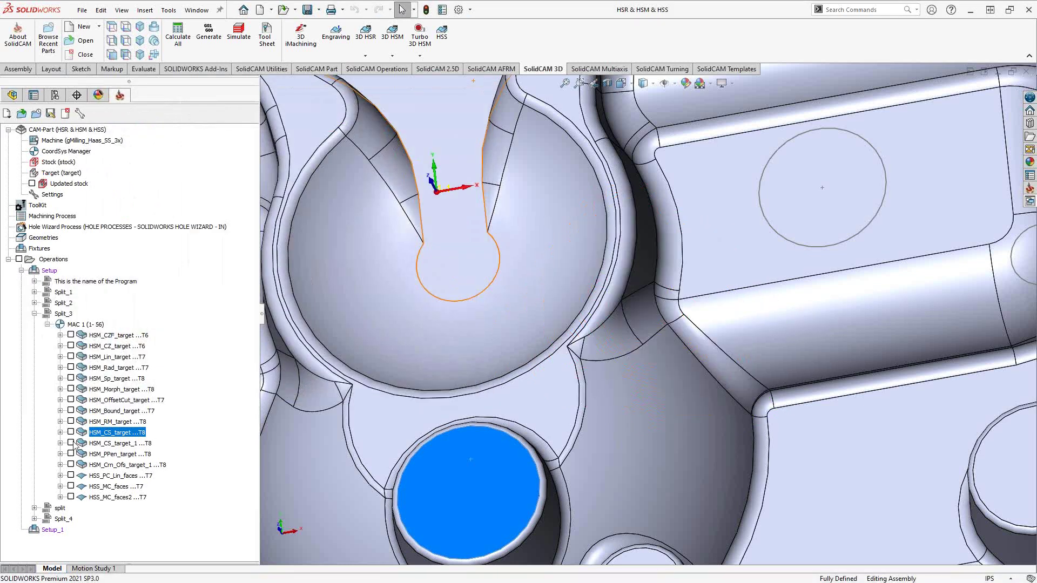
Display the HSM_CS_target_1 toolpath and examine its passes over the whole part from above and from tilted angles
left_click(70, 443)
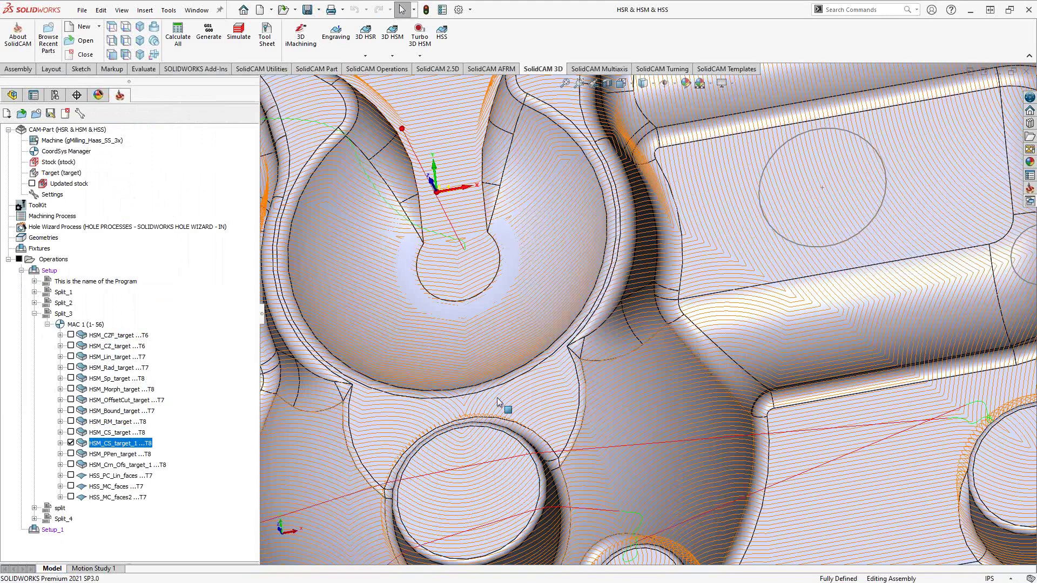
key("f")
middle_click_drag(511, 386, 536, 319)
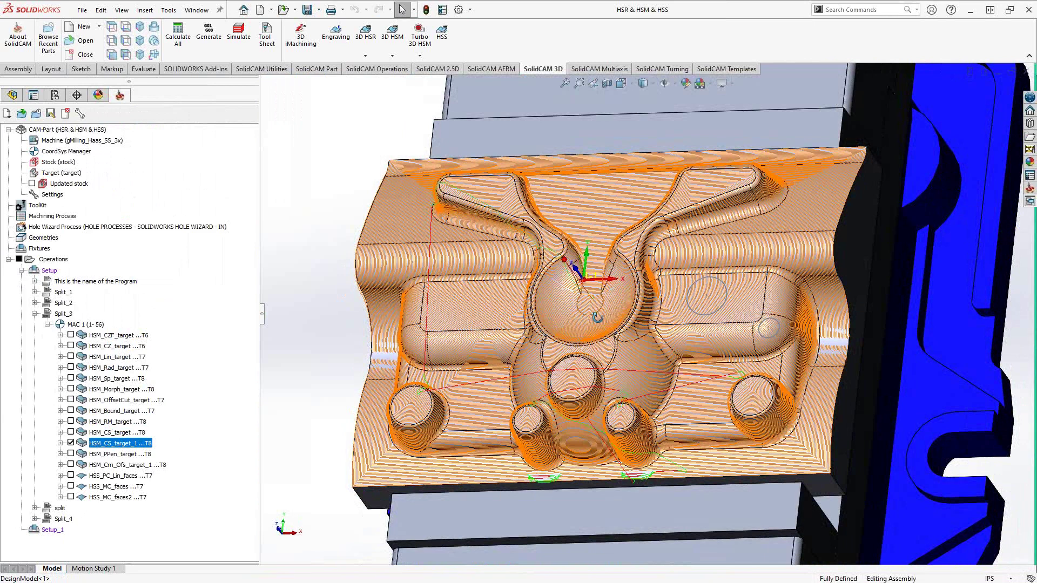
middle_click_drag(594, 320, 612, 336)
scroll(612, 335, "down", 5)
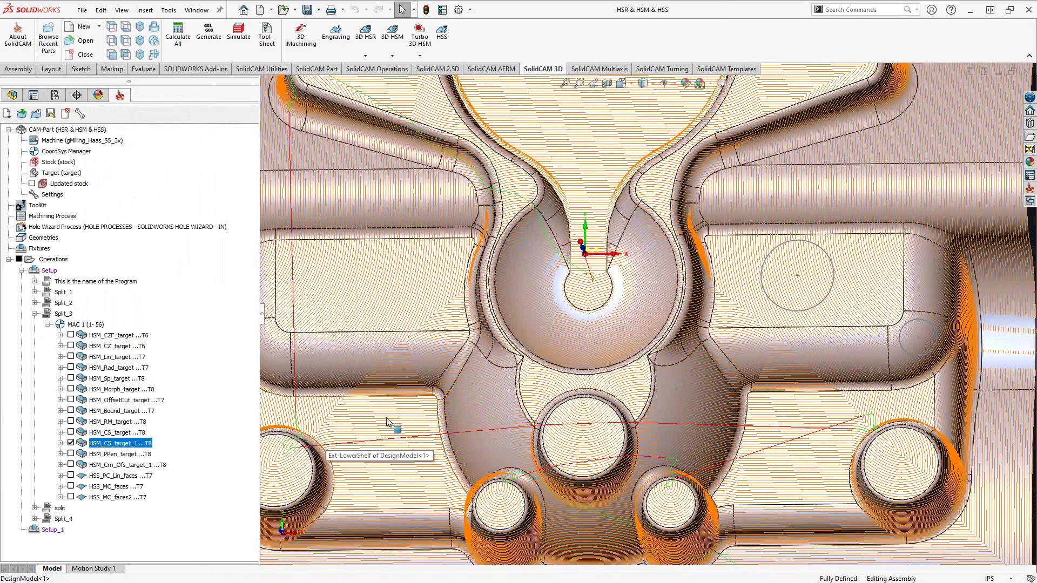
scroll(394, 422, "up", 4)
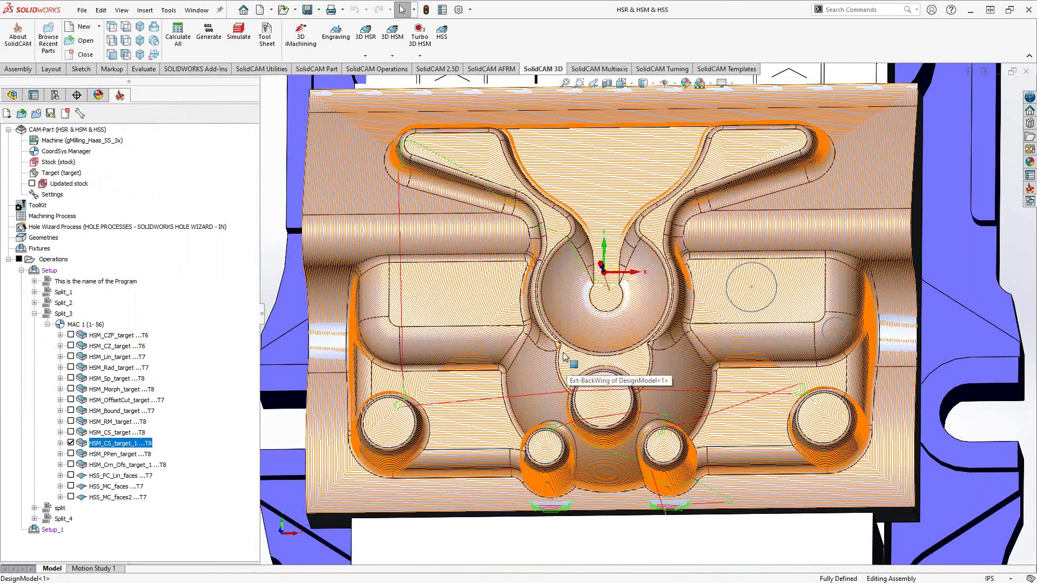
middle_click_drag(545, 322, 765, 406)
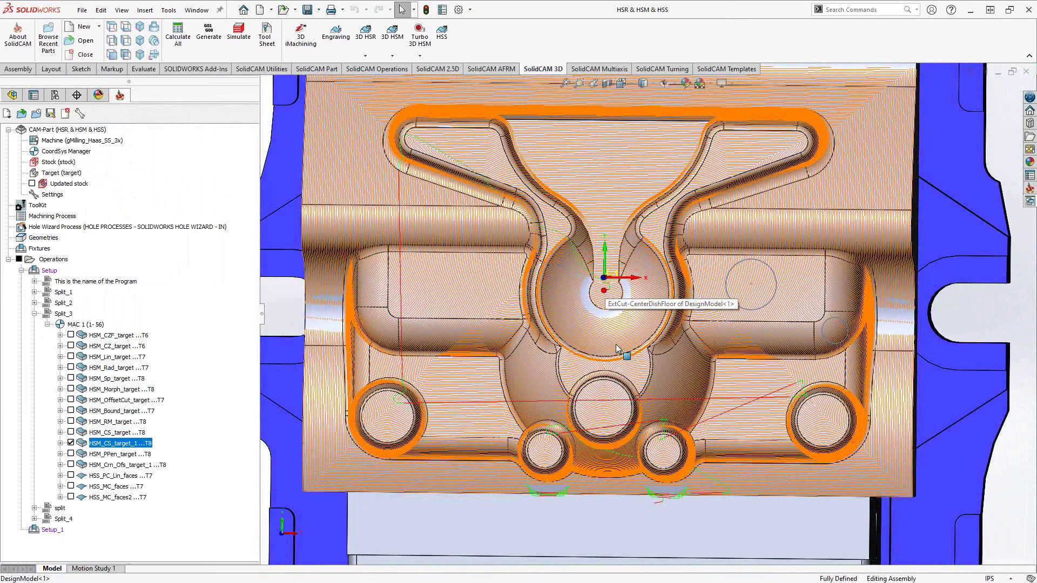
middle_click_drag(662, 388, 515, 412)
scroll(511, 403, "down", 3)
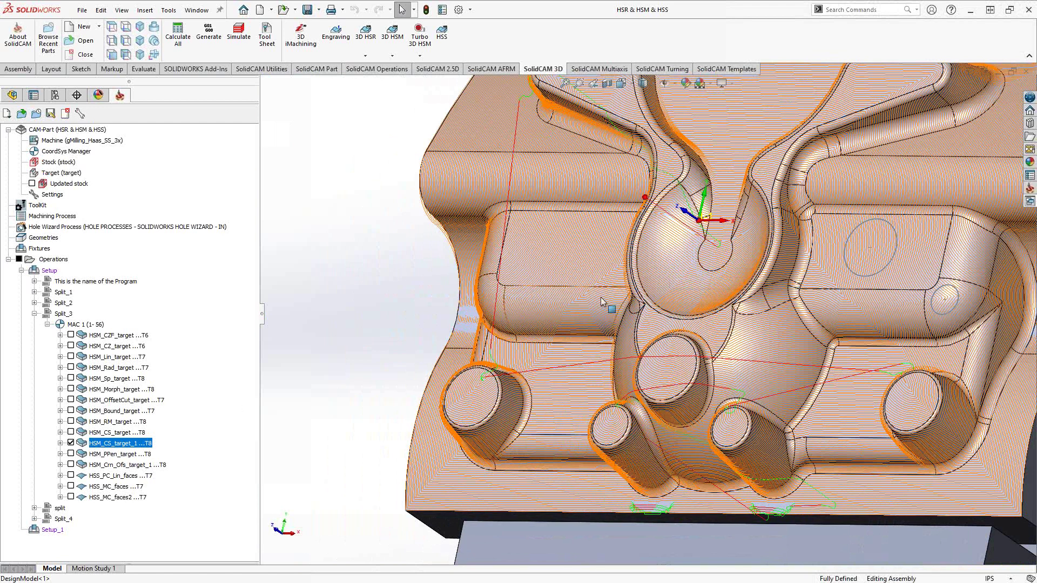
middle_click_drag(627, 308, 673, 248)
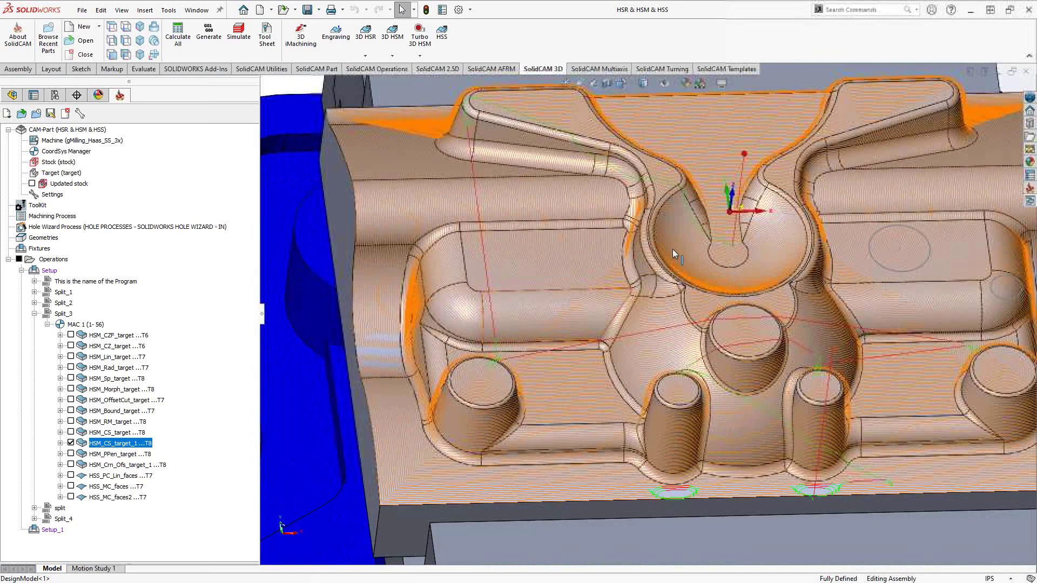
Hide the HSM_CS_target_1 toolpath and briefly show the HSM_CS_target toolpath for comparison
left_click(71, 442)
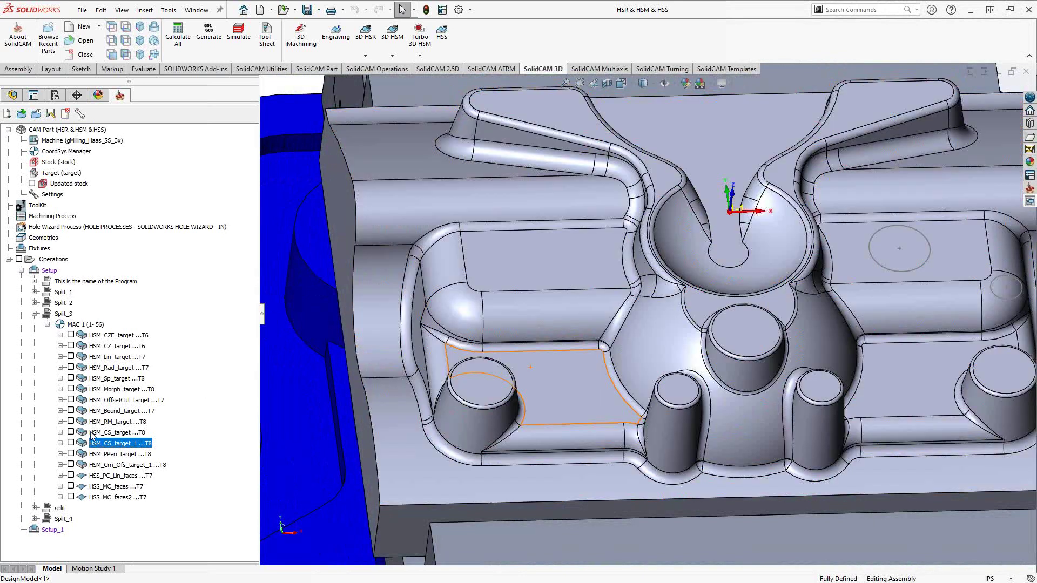
left_click(71, 432)
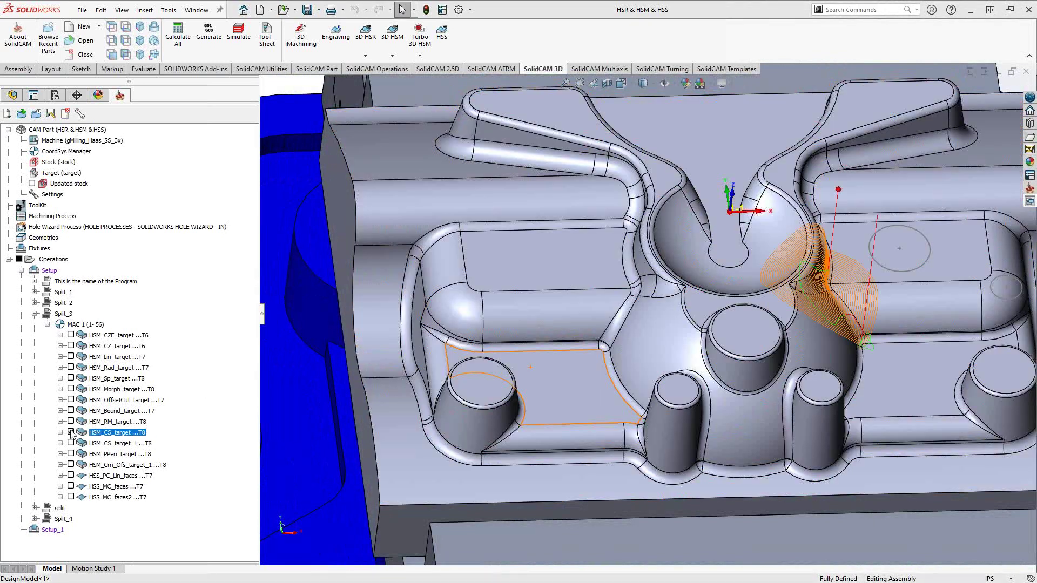
left_click(70, 432)
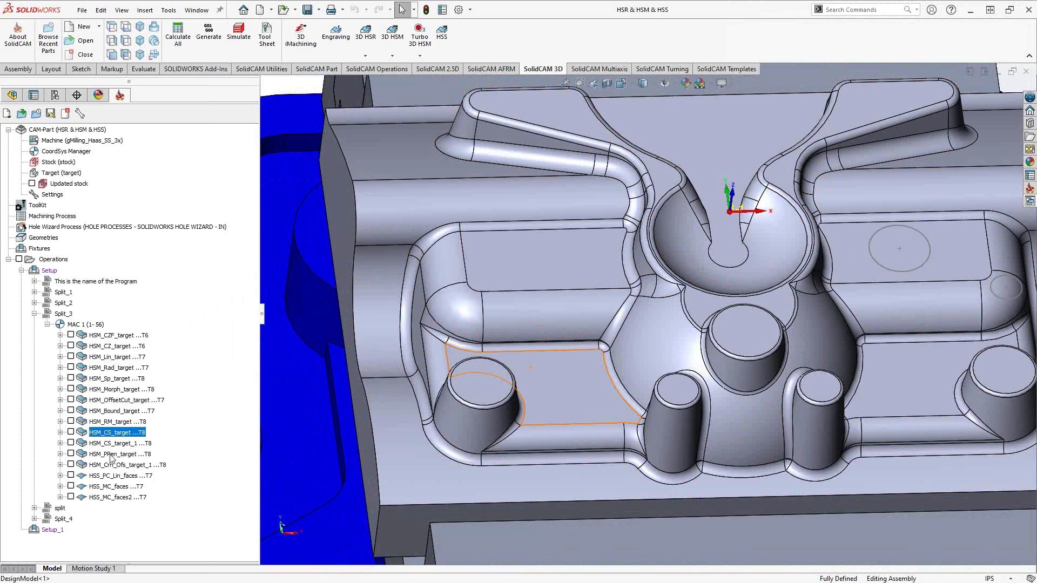
Display the HSM_PPen_target toolpath, open its Parallel Pencil milling operation and look through the available HSM technologies
left_click(71, 454)
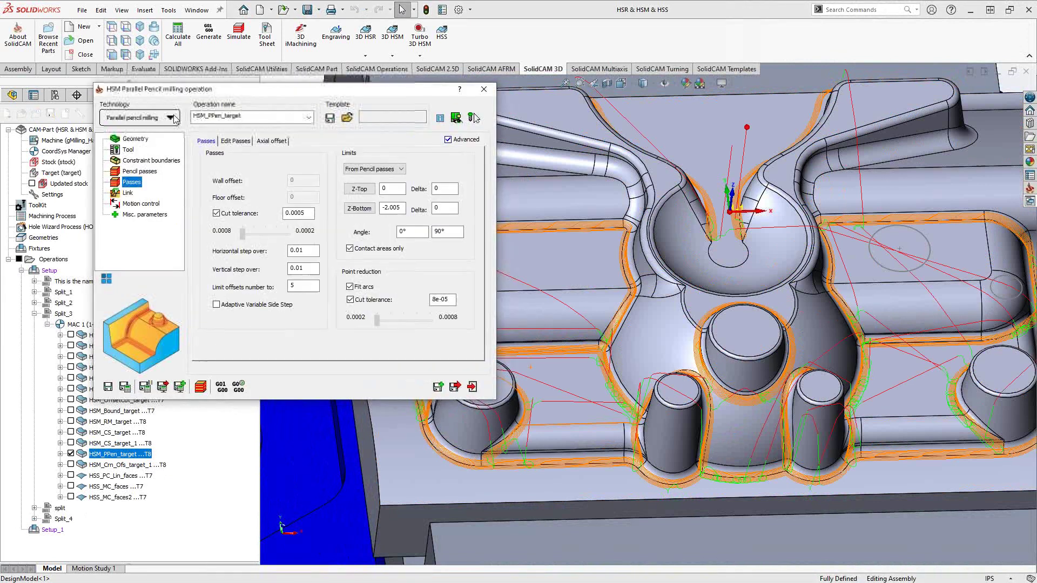
left_click(174, 118)
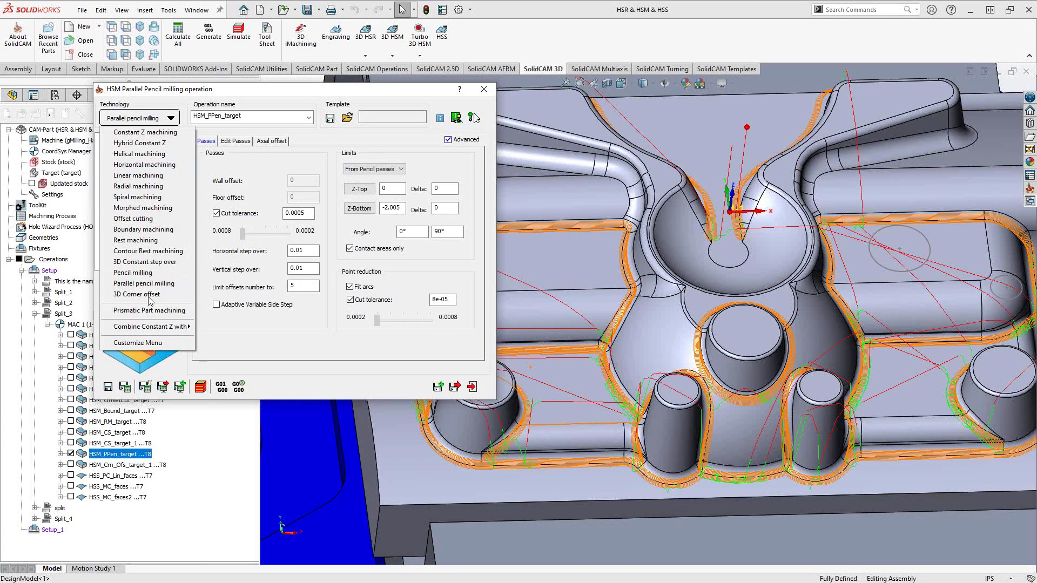
left_click(351, 353)
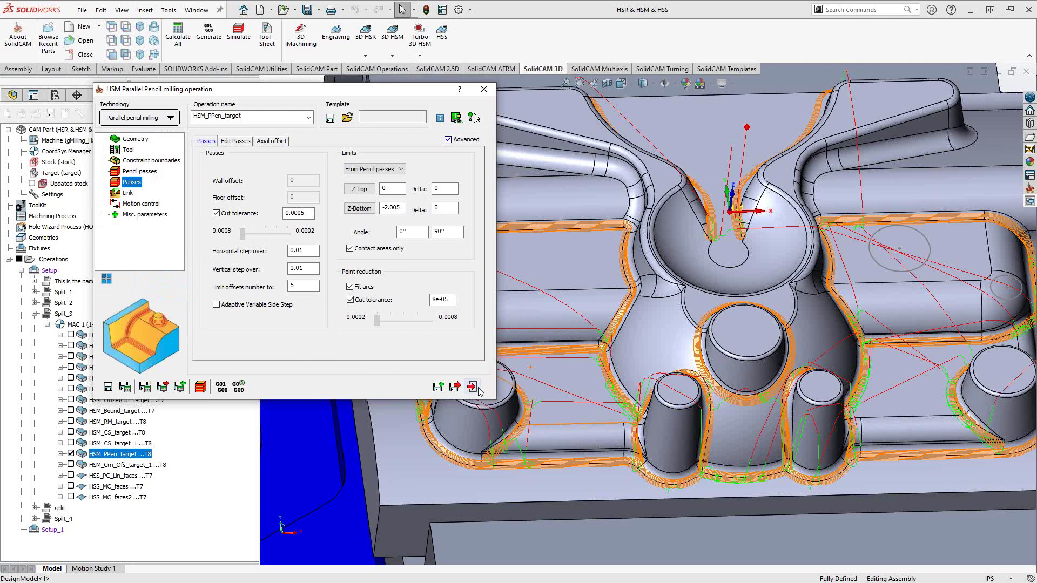
left_click(473, 387)
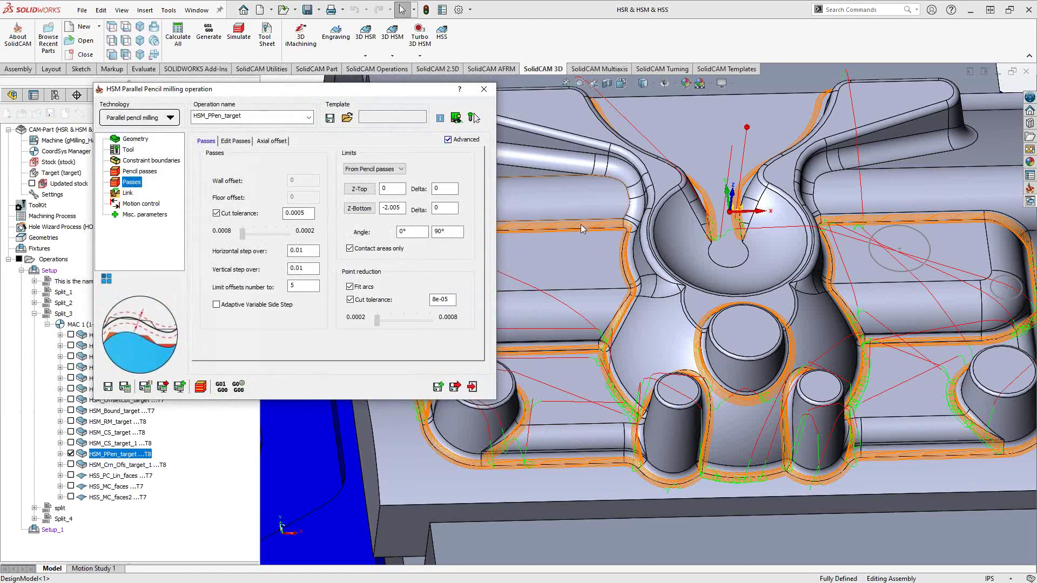
Review the target geometry, tool and constraint boundary settings of the Parallel Pencil milling operation
left_click(129, 140)
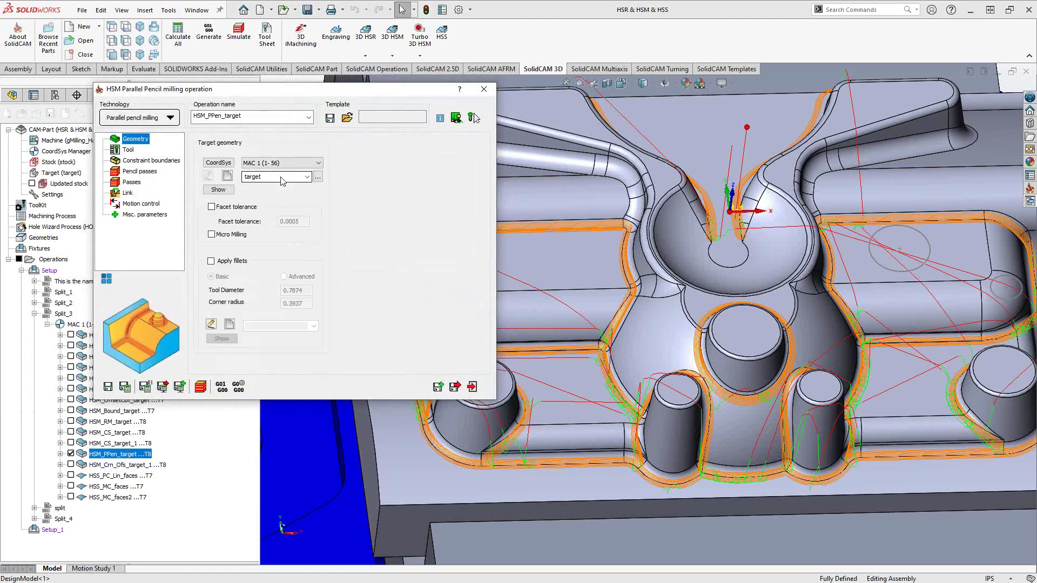
left_click(128, 151)
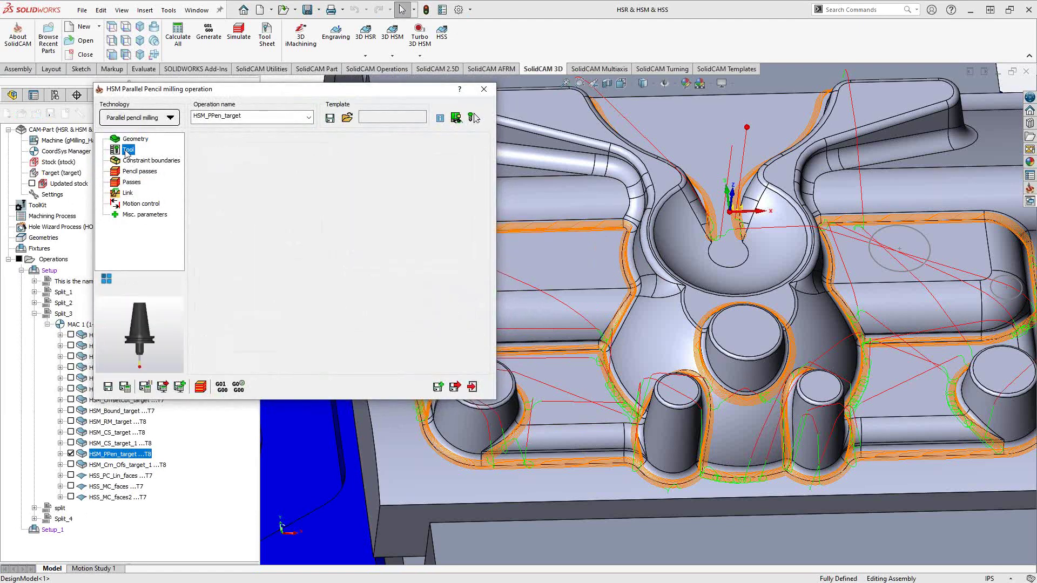
left_click(138, 162)
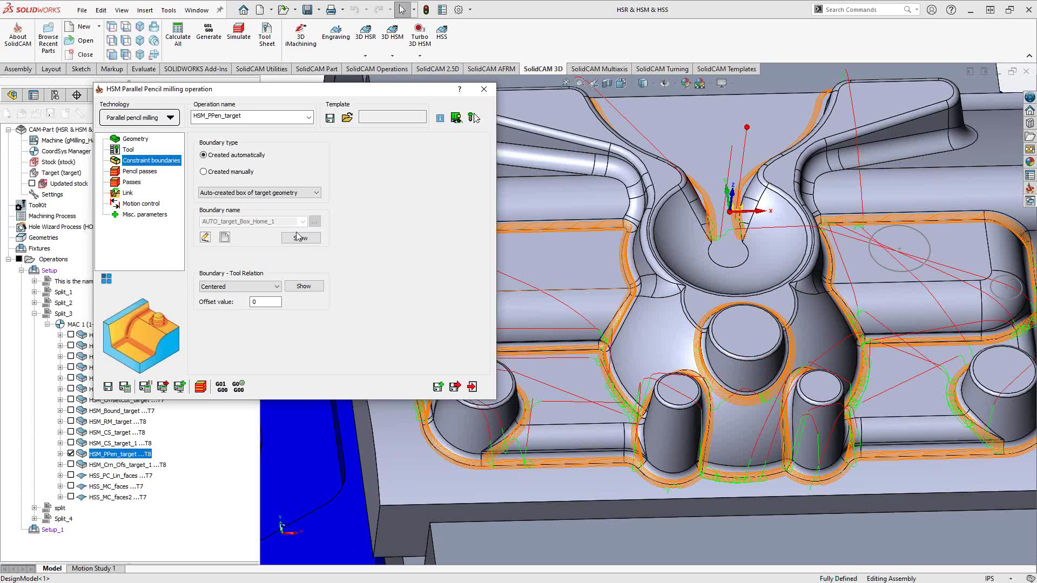
Review the pencil passes parameters of HSM_PPen_target: bitangency angle, overthickness and pass editing options
left_click(131, 172)
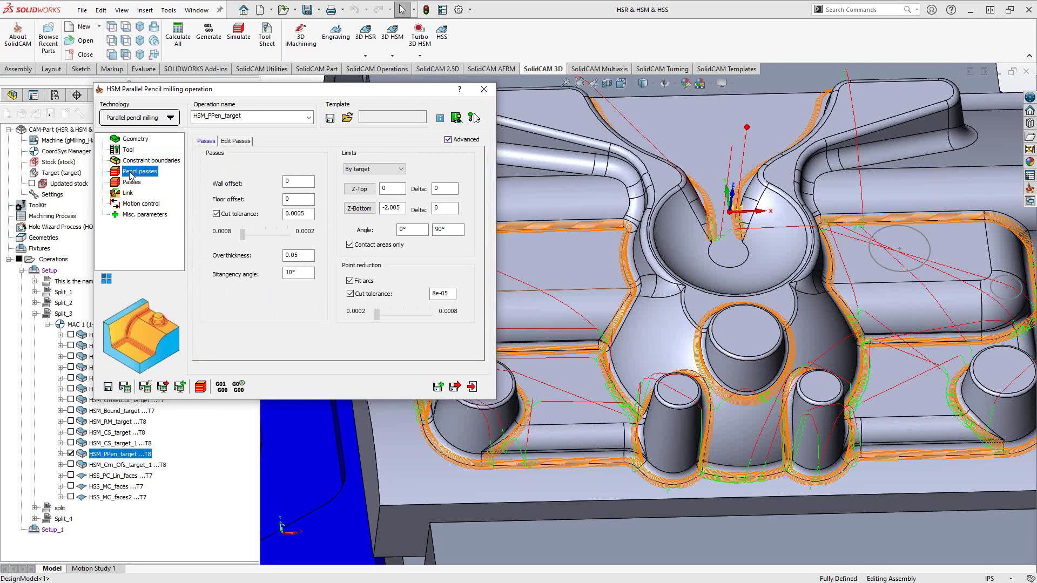
left_click(299, 272)
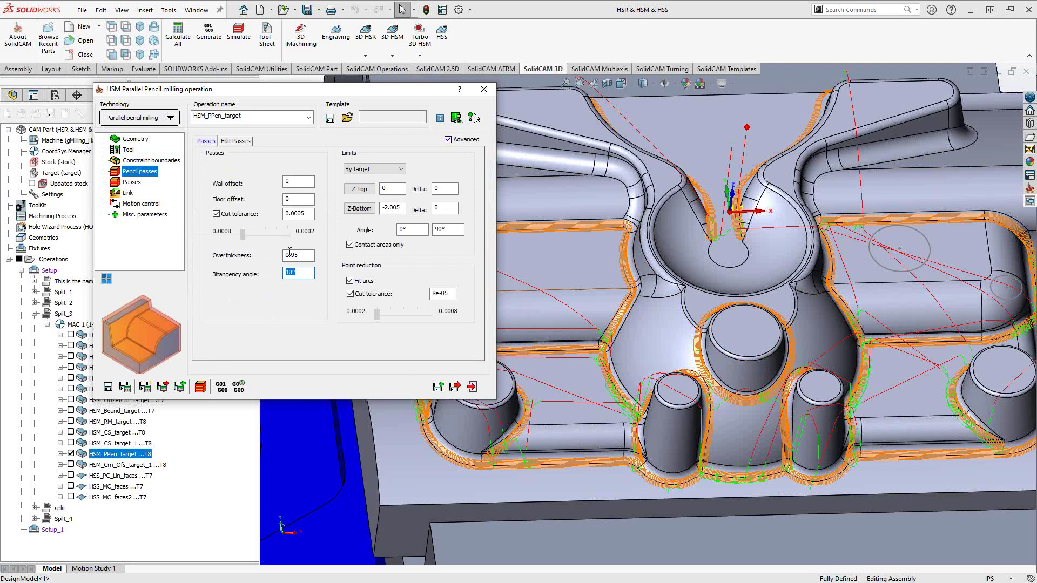
left_click(312, 253)
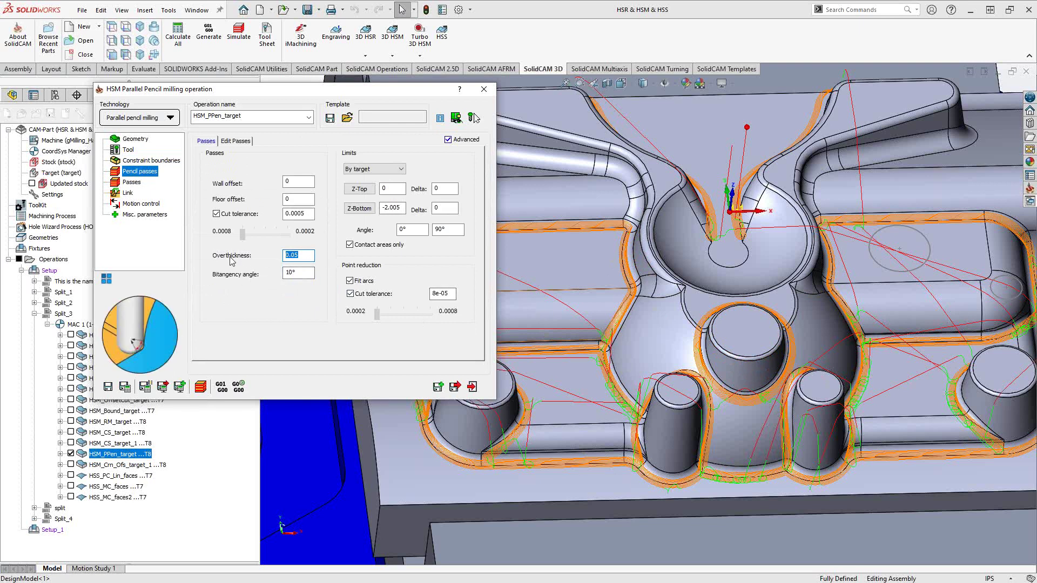
left_click(236, 141)
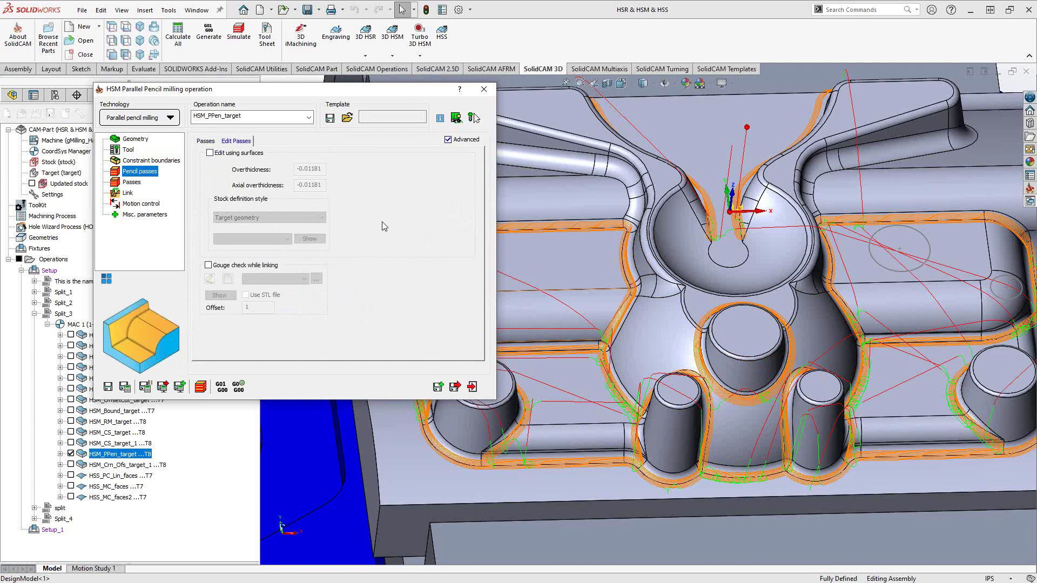
left_click(205, 141)
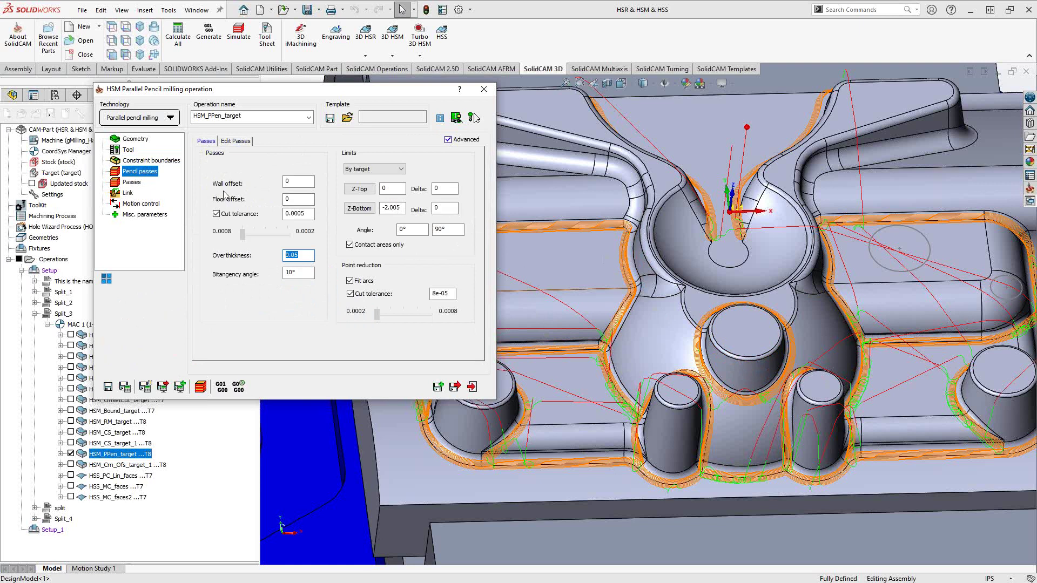
Review the horizontal and vertical step over in the passes parameters of the Parallel Pencil milling operation
left_click(132, 182)
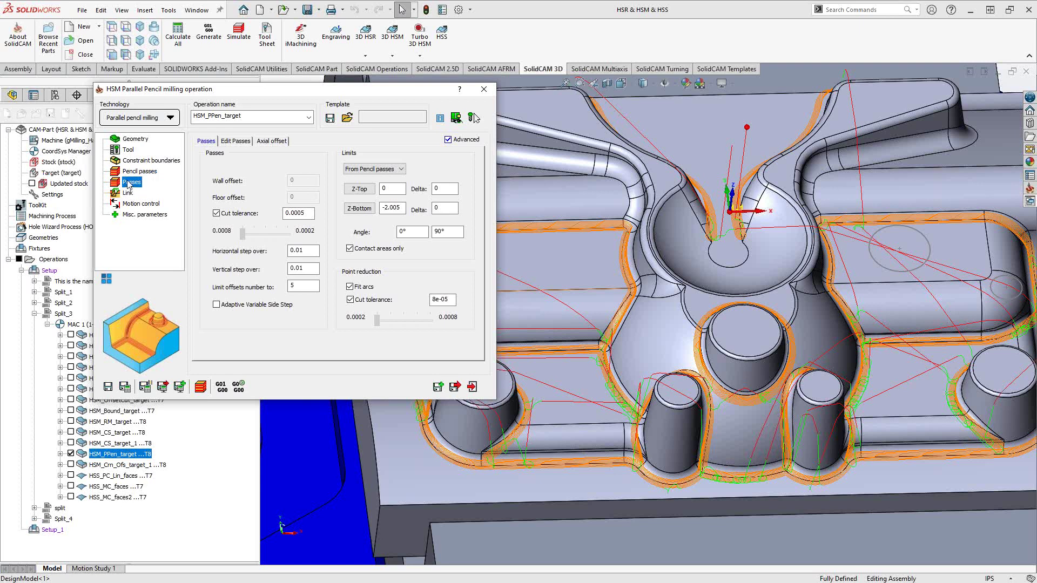
left_click(294, 251)
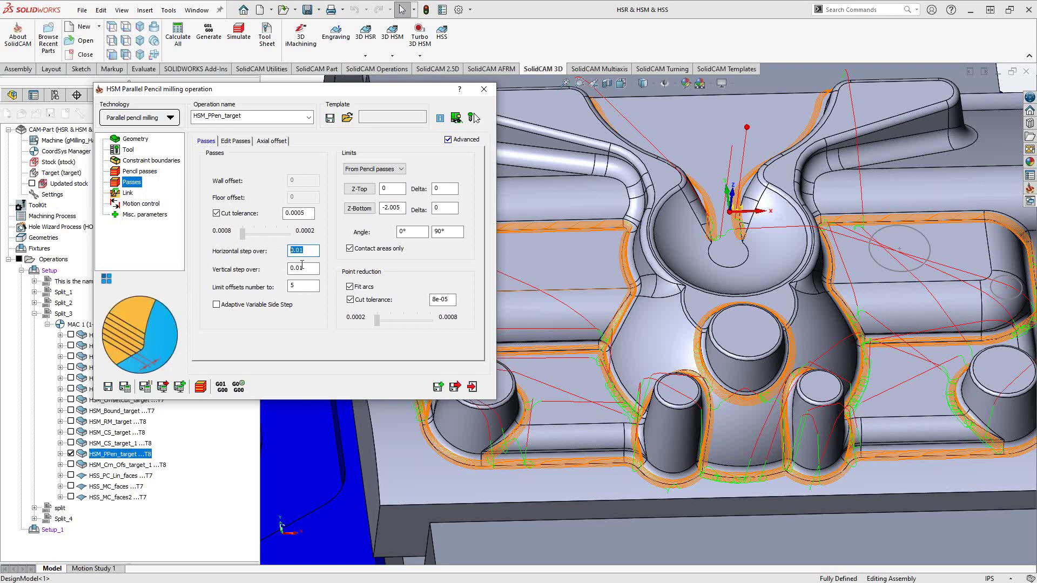
key("Tab")
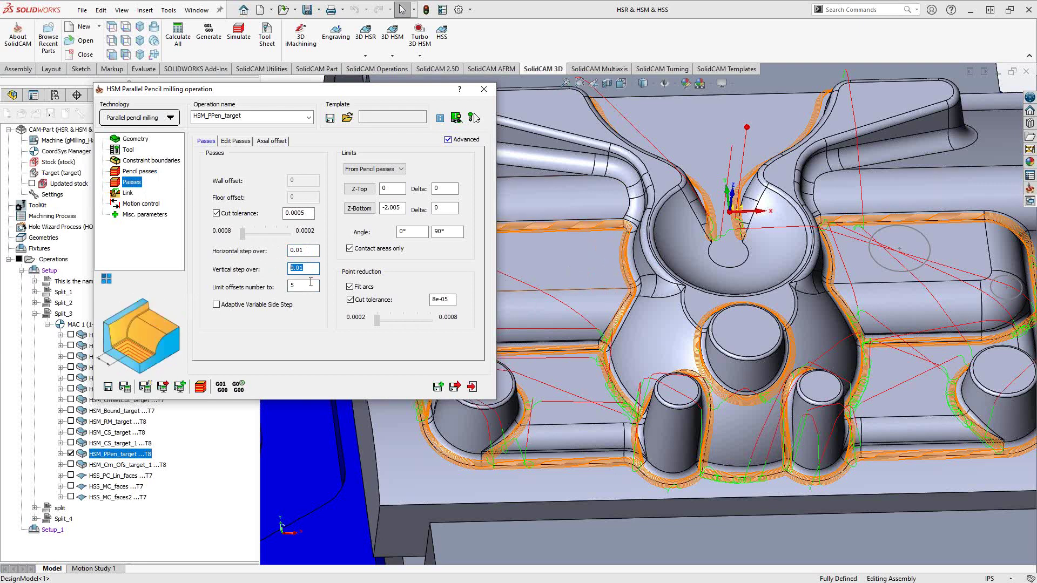
Check the offsets number limit of the Parallel Pencil milling operation, then close it and hide the HSM_PPen_target toolpath
key("Tab")
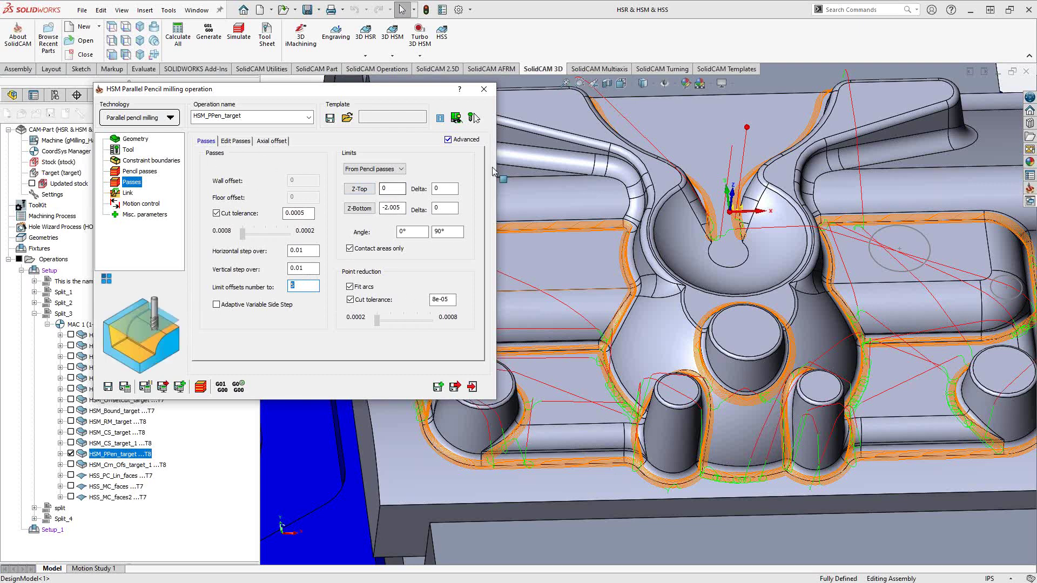
left_click(484, 90)
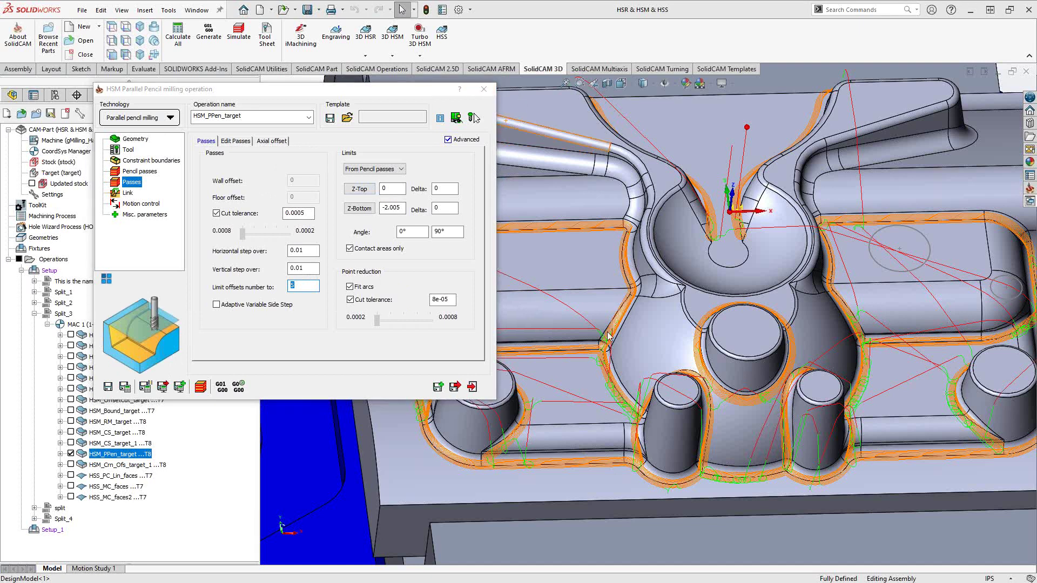
left_click(71, 454)
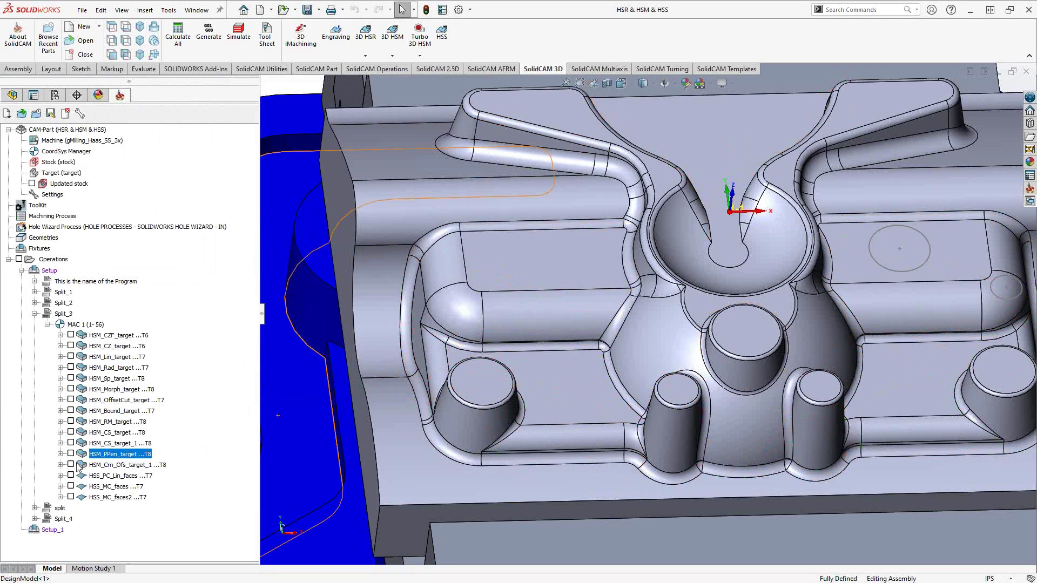
Open the HSM_Crn_Ofs_target_1 operation and review its target geometry, tool and constraint boundary settings
left_click(95, 466)
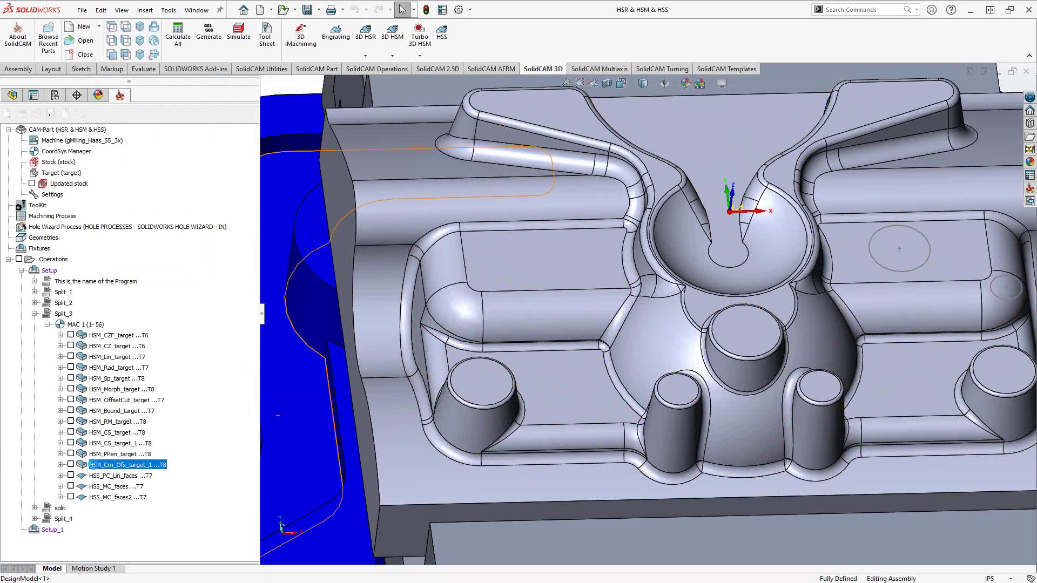
double_click(93, 465)
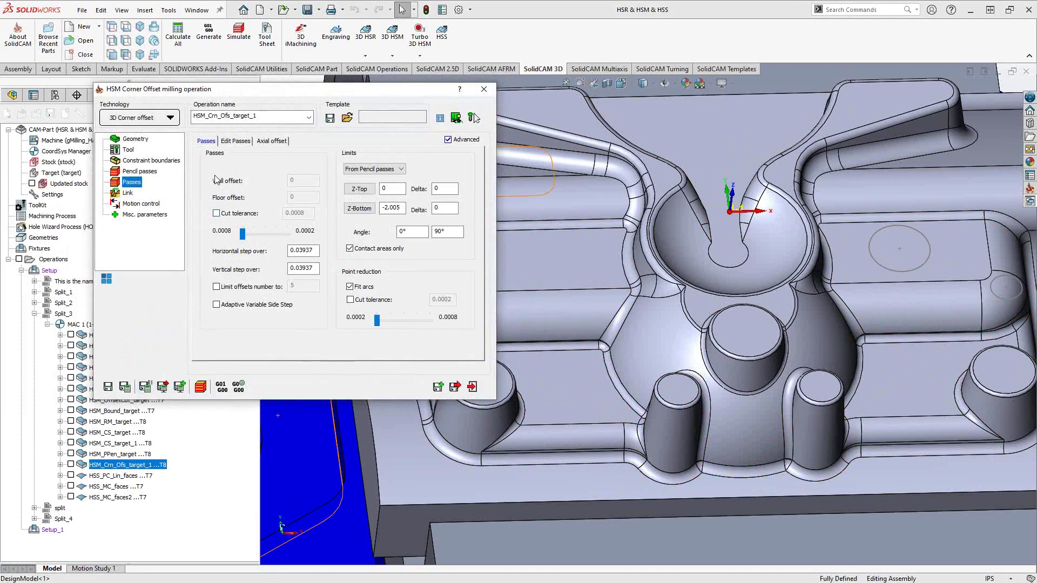
left_click(135, 140)
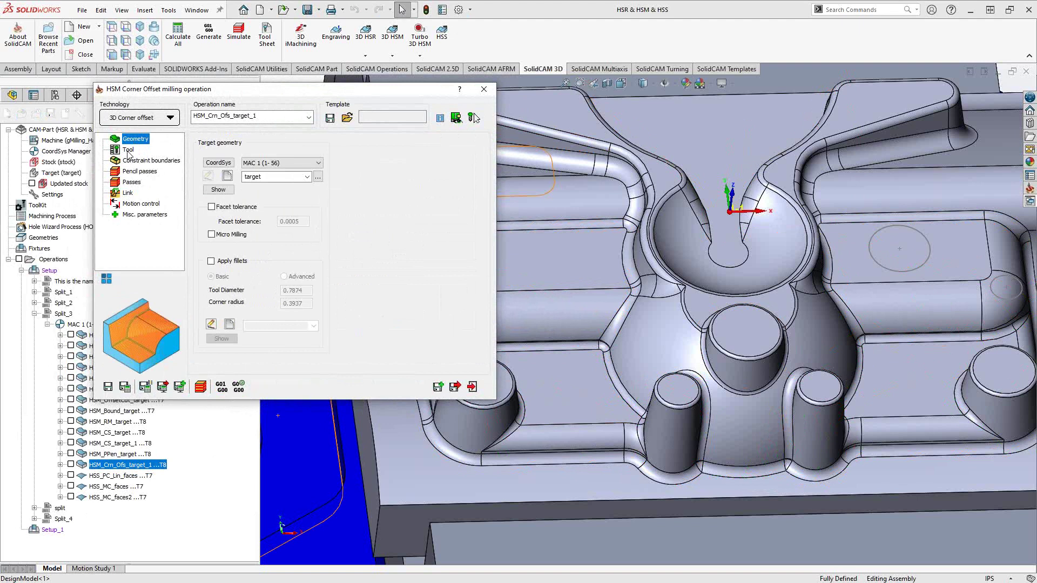
left_click(128, 151)
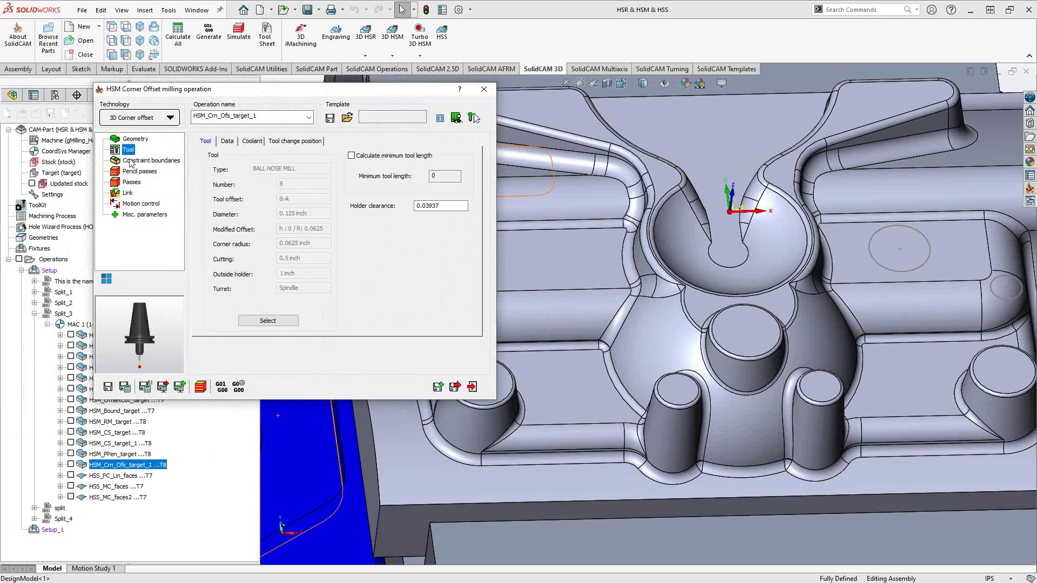
left_click(132, 161)
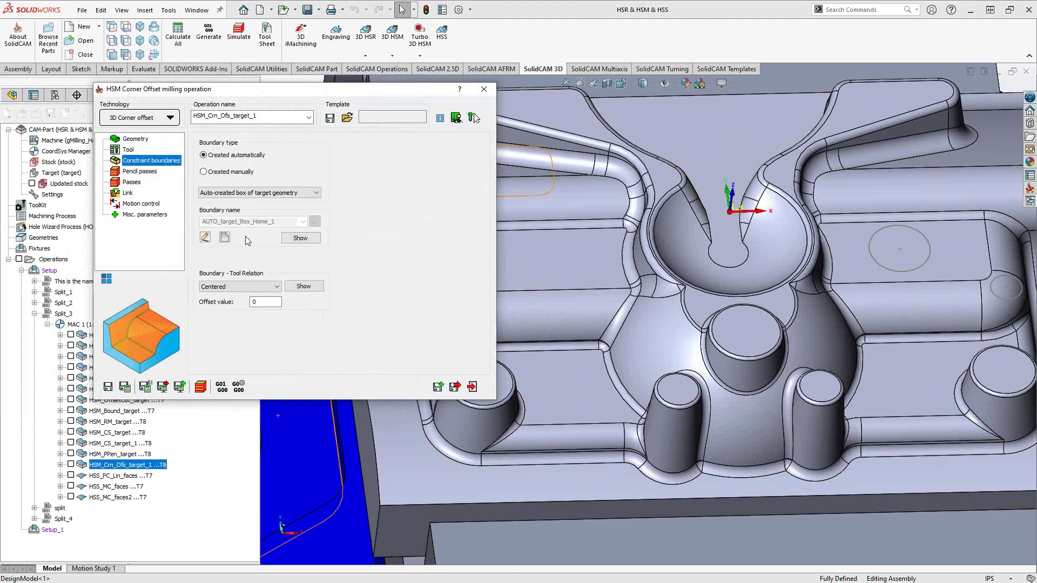
Review the bitangency angle of the pencil passes and the passes parameters of the 3D Corner offset operation
left_click(140, 172)
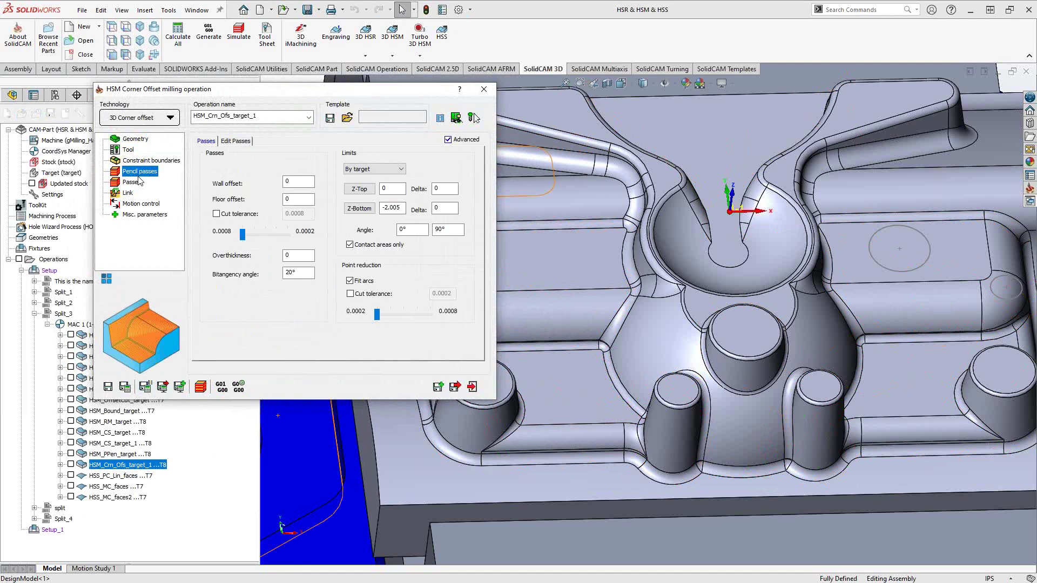
left_click(294, 277)
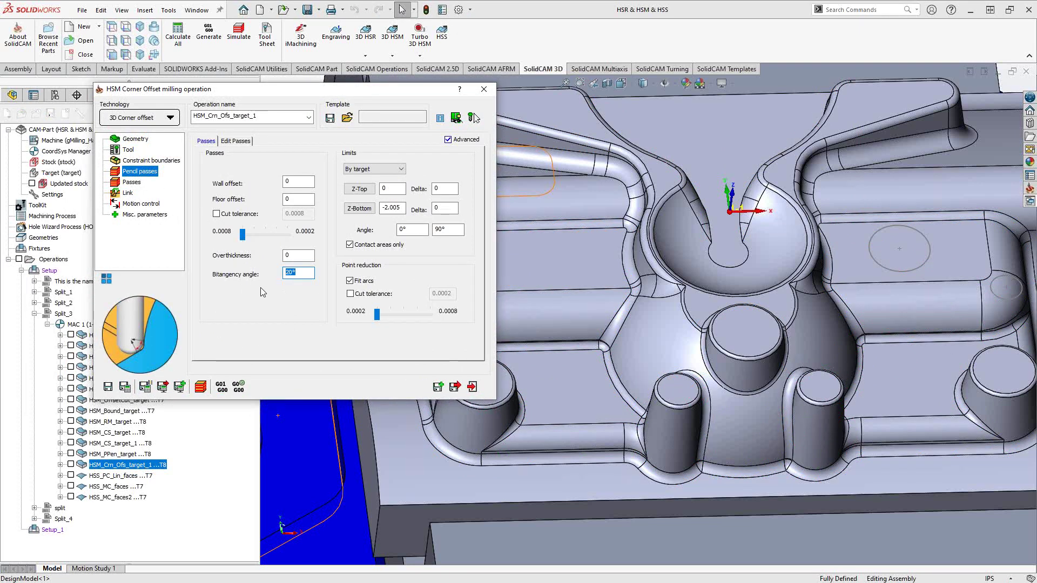
left_click(132, 182)
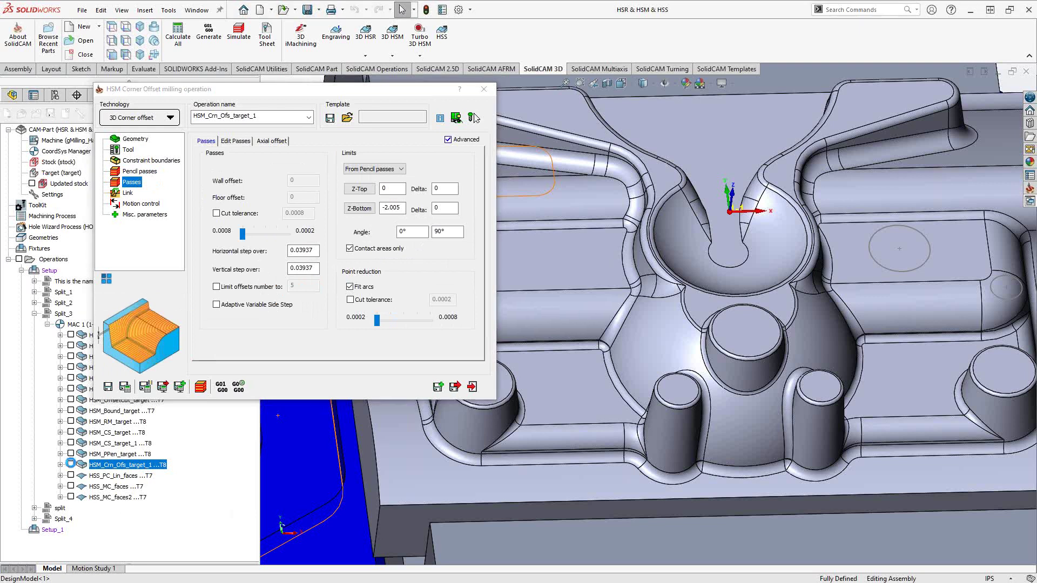
Display the HSM_Crn_Ofs_target_1 toolpath and orient the view normal to the top face of the central boss
left_click(71, 464)
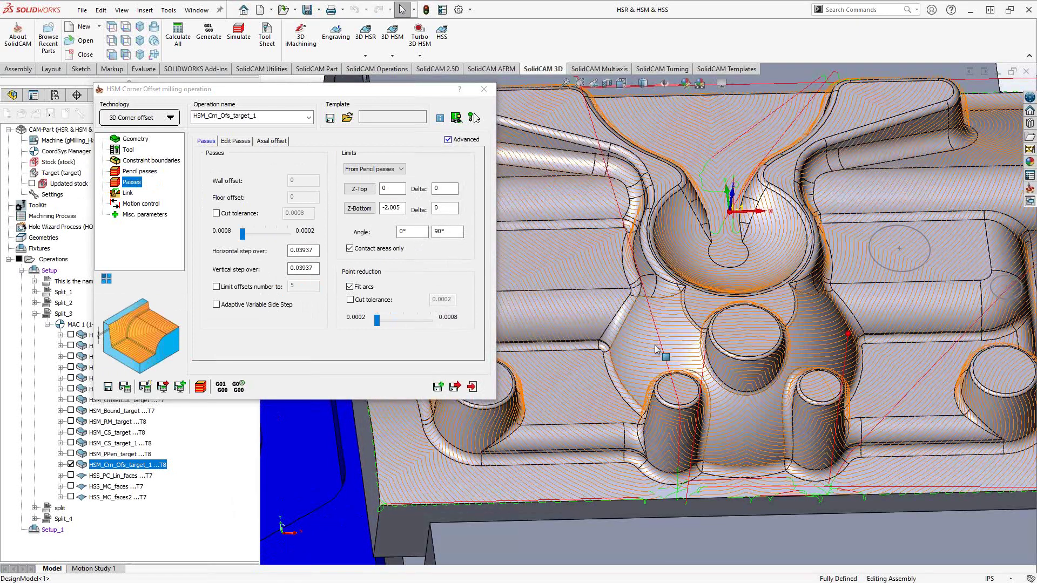
left_click(736, 331)
right_click(737, 332)
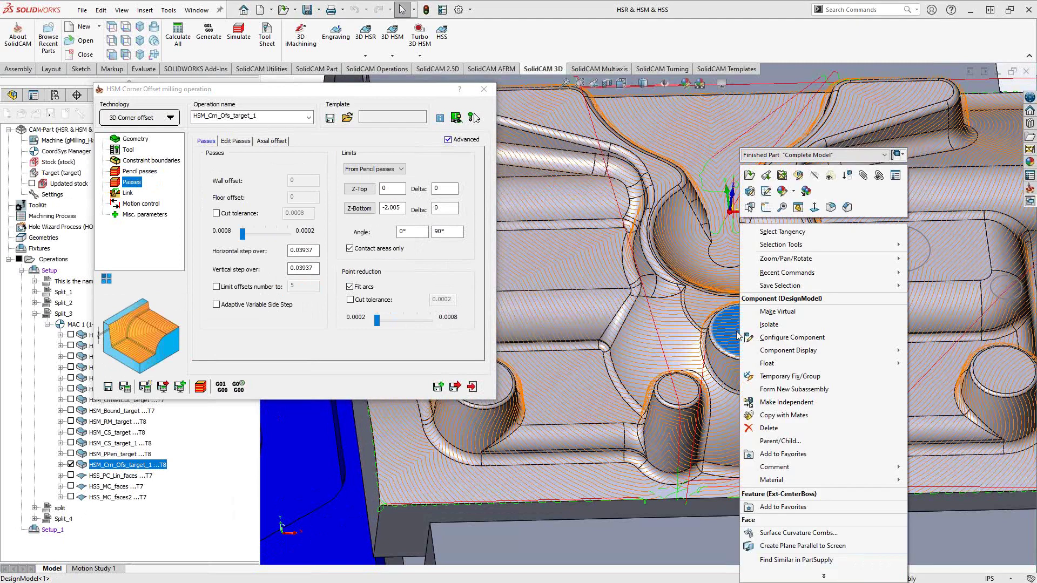
left_click(814, 208)
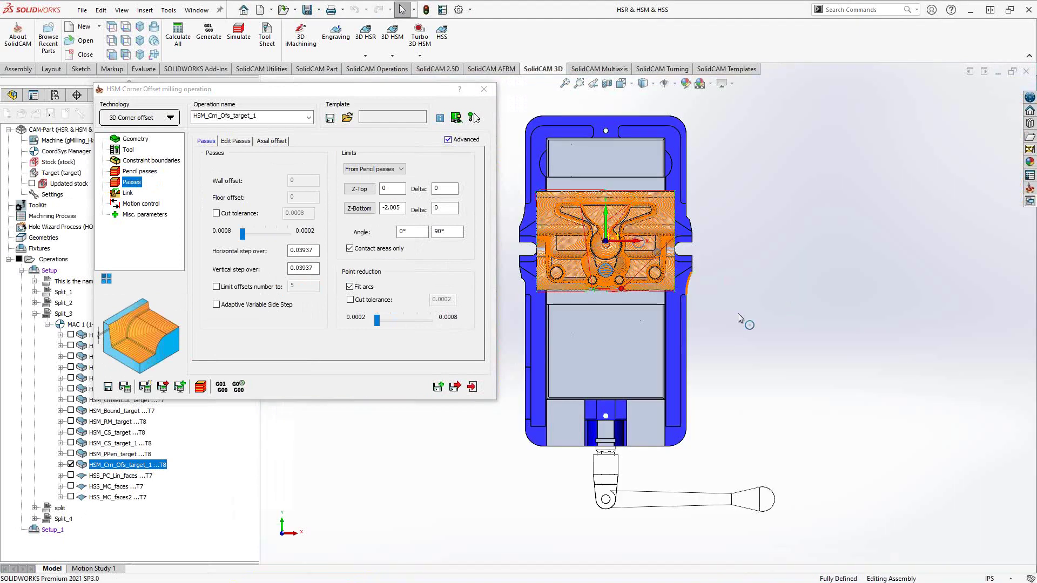
scroll(610, 247, "down", 5)
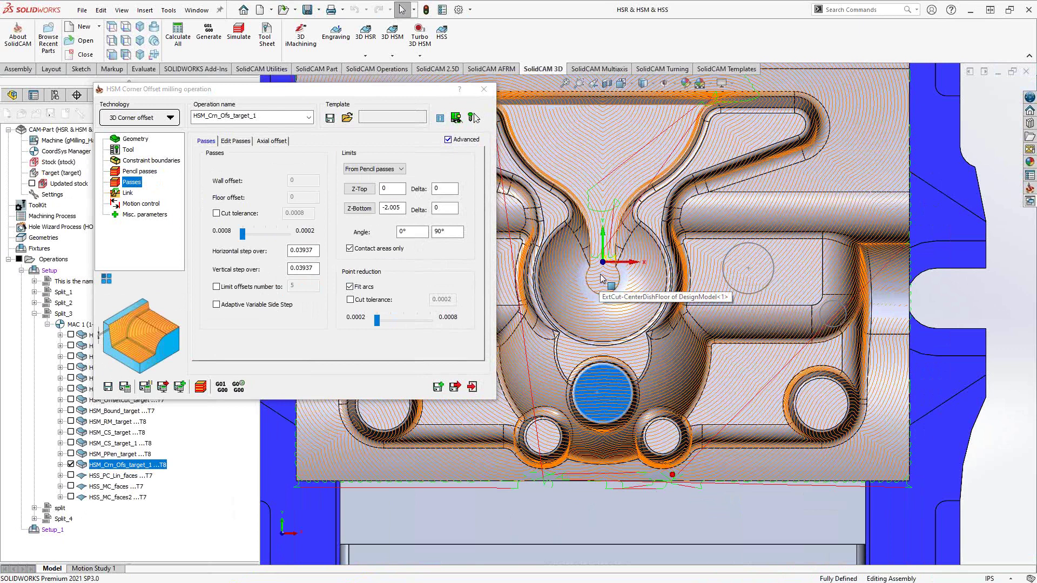
Examine the corner offset toolpath from above and at an angle, around the bosses, the lower shelf and the part's outer edges
scroll(600, 280, "up", 2)
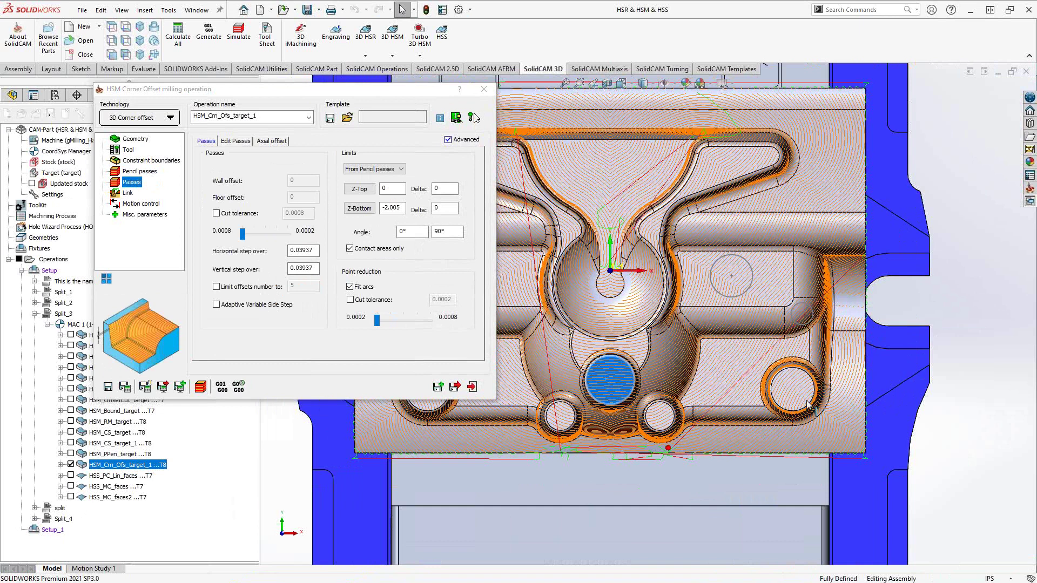
scroll(800, 400, "down", 3)
scroll(810, 408, "down", 2)
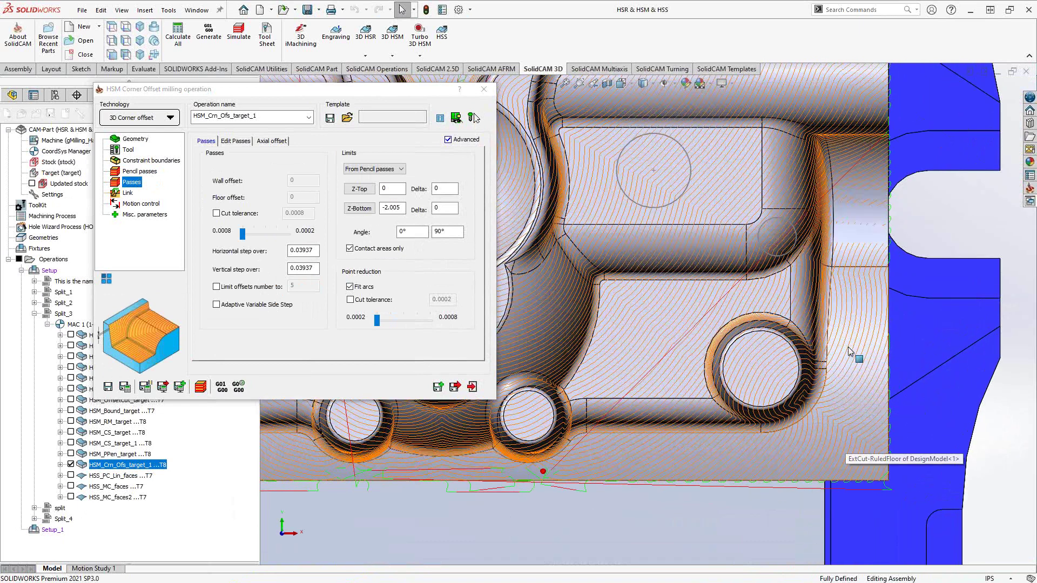
scroll(621, 371, "up", 3)
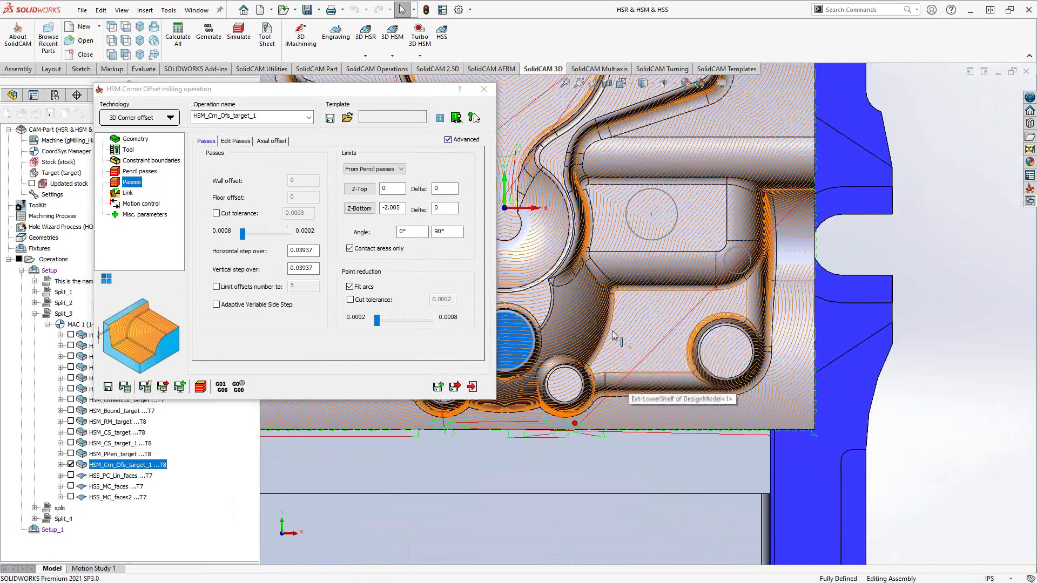
middle_click_drag(665, 339, 813, 337, "ctrl")
scroll(669, 408, "up", 1)
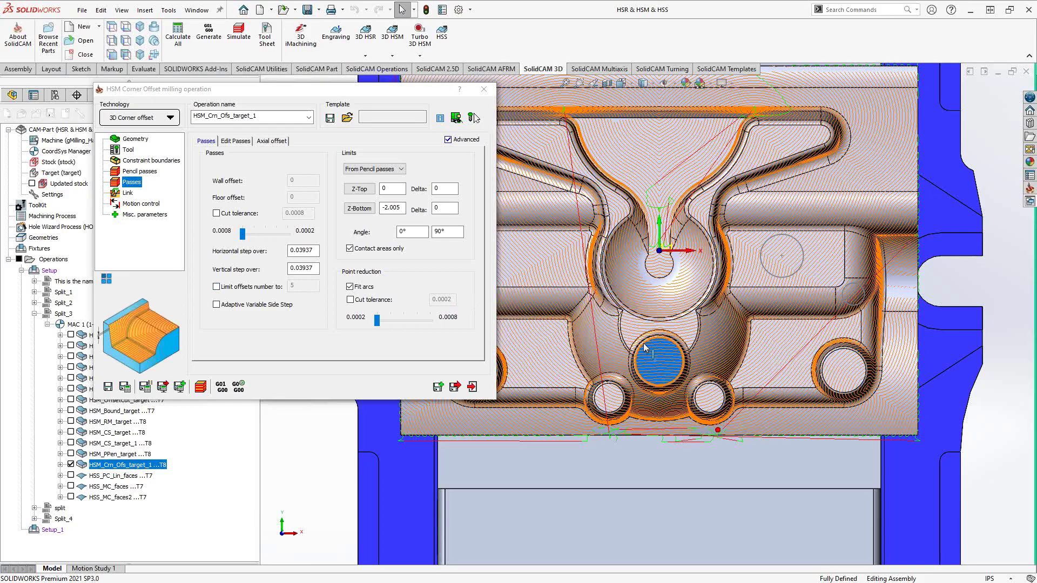
middle_click_drag(588, 265, 665, 283)
scroll(546, 390, "down", 2)
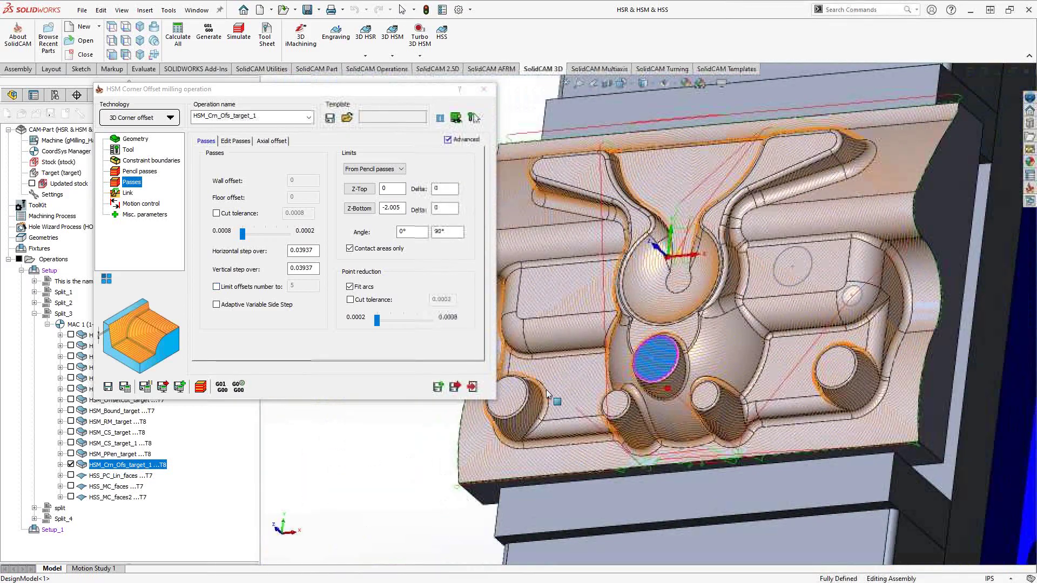
scroll(544, 397, "down", 5)
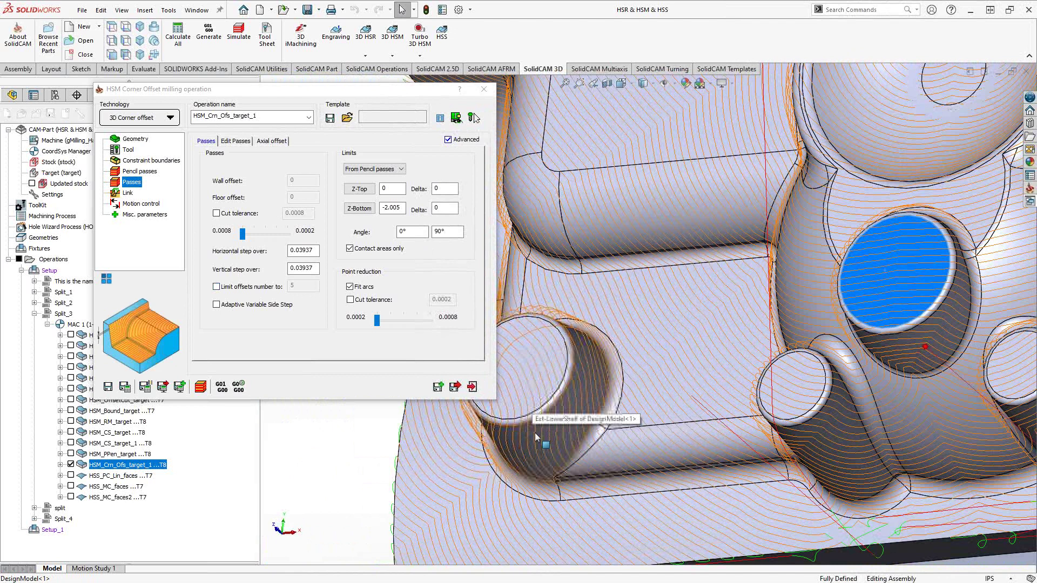
middle_click_drag(541, 404, 572, 403)
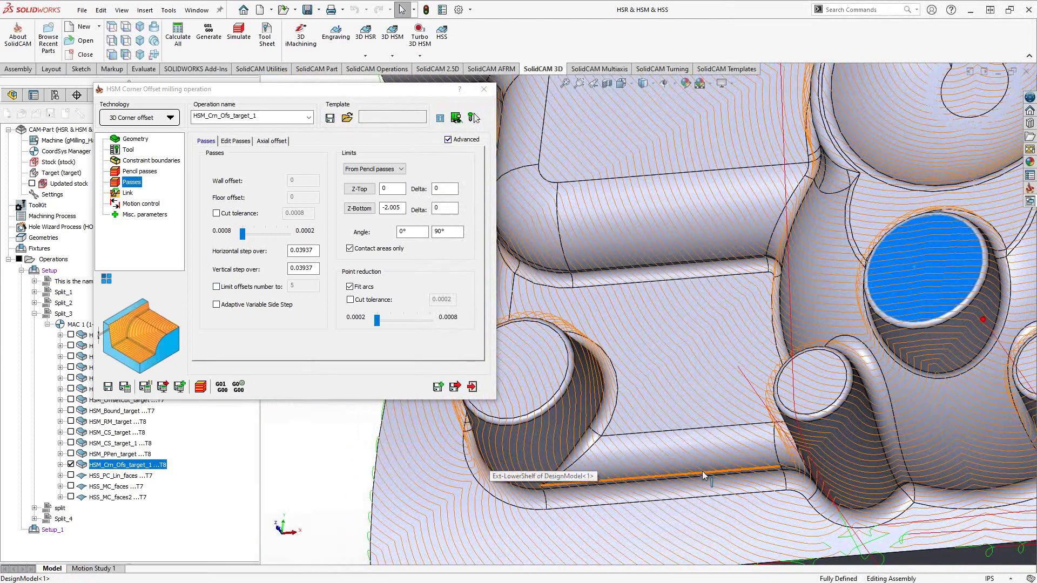
scroll(844, 411, "up", 8)
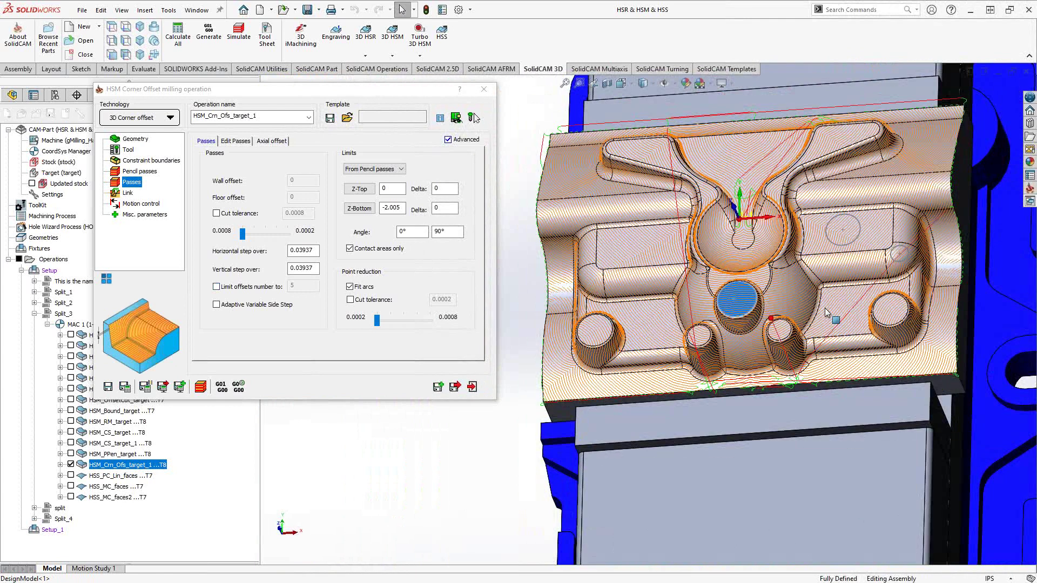
middle_click_drag(826, 312, 748, 256)
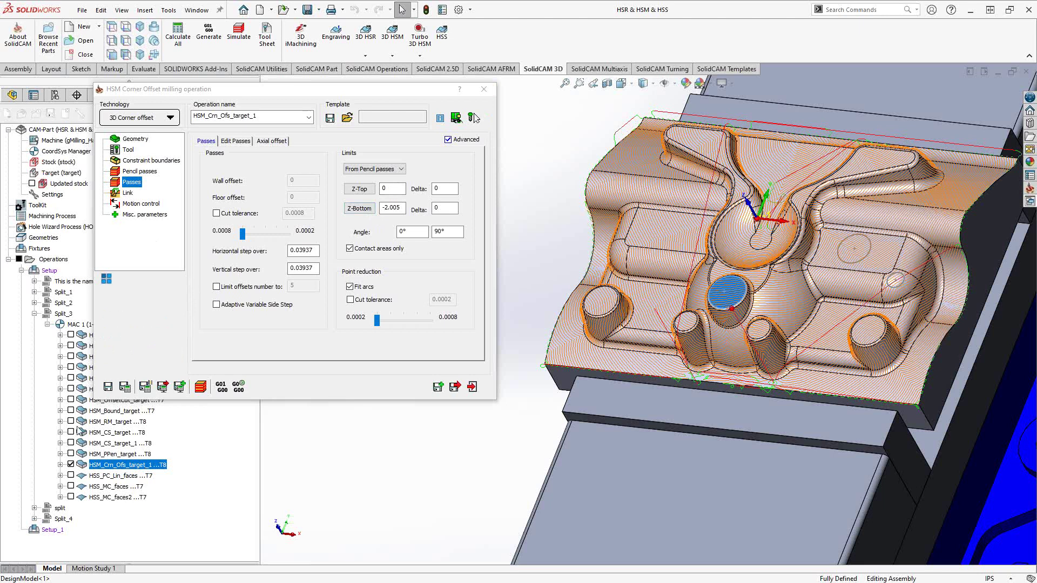
Switch the operation's technology to Hybrid Constant Z and review its step down and step over passes parameters
left_click(170, 119)
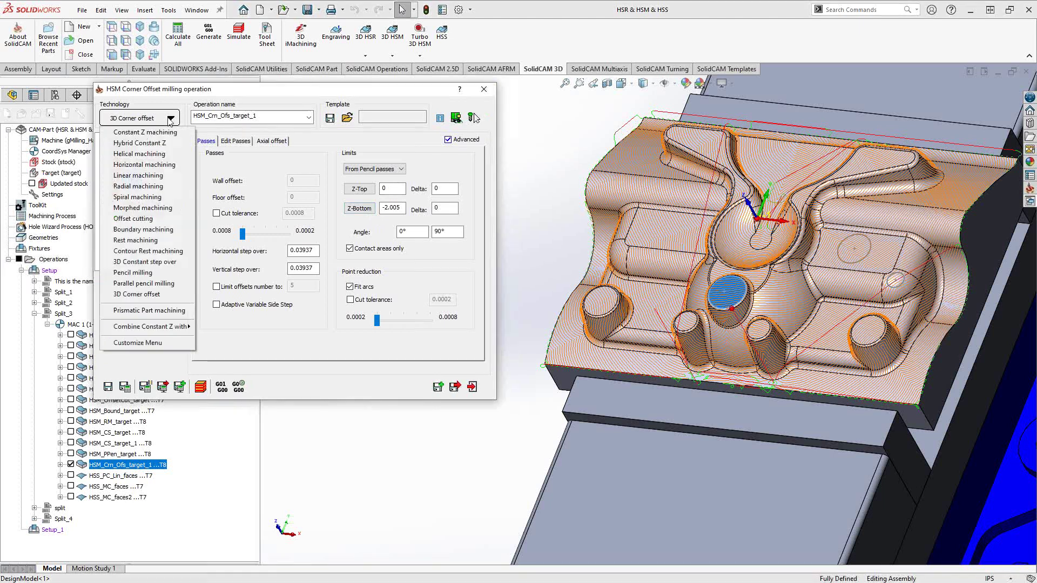
left_click(148, 146)
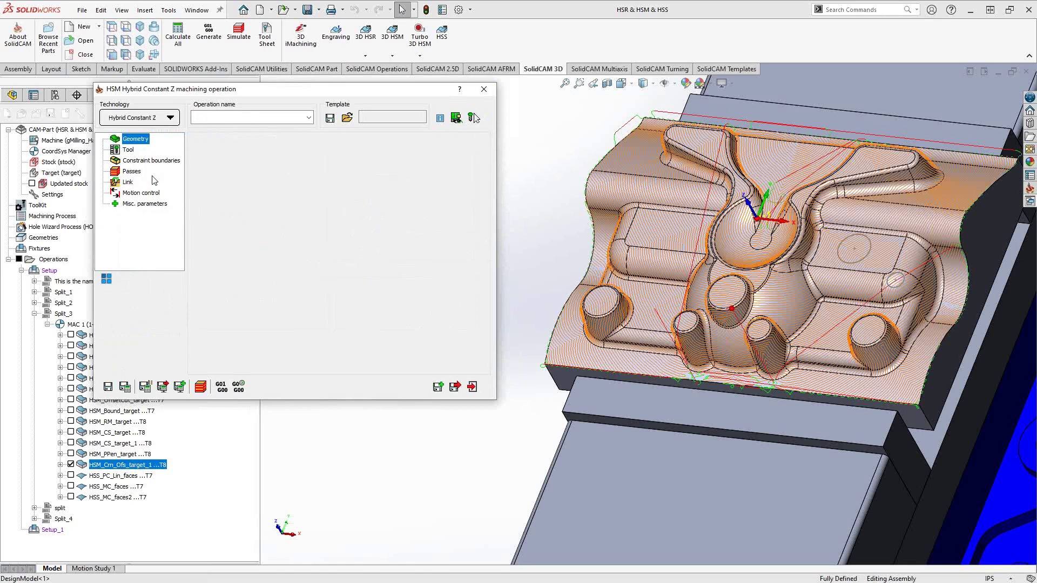
left_click(140, 173)
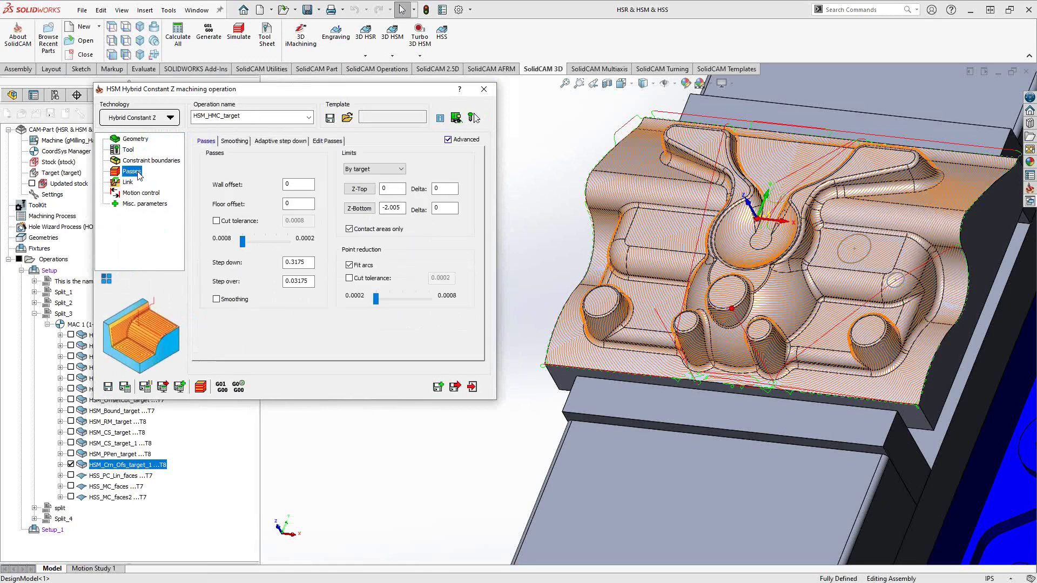
double_click(286, 282)
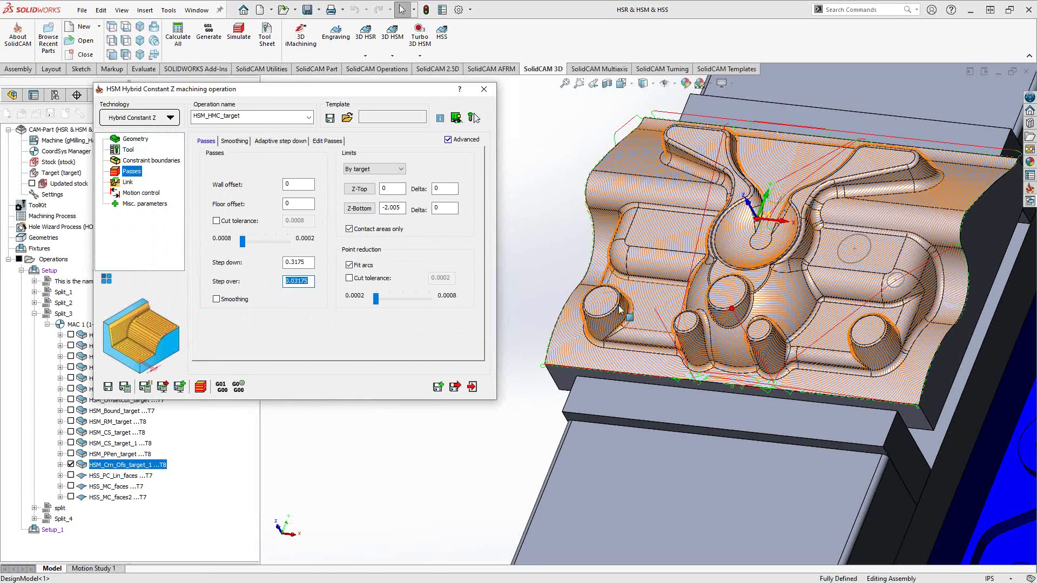
Switch the technology to Prismatic Part machining and review its passes parameters and offset type options
left_click(170, 118)
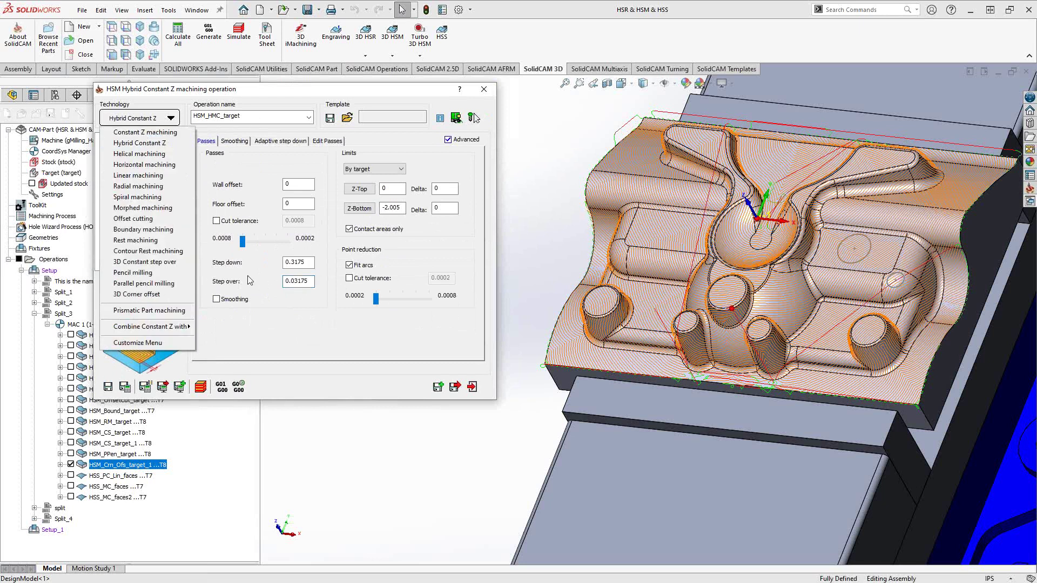
mouse_move(161, 329)
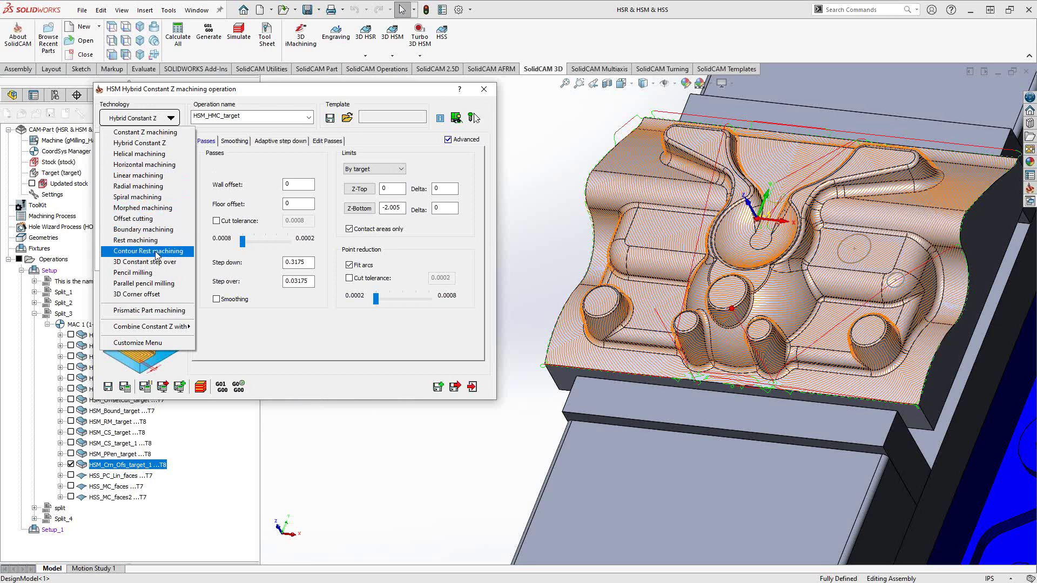
left_click(144, 312)
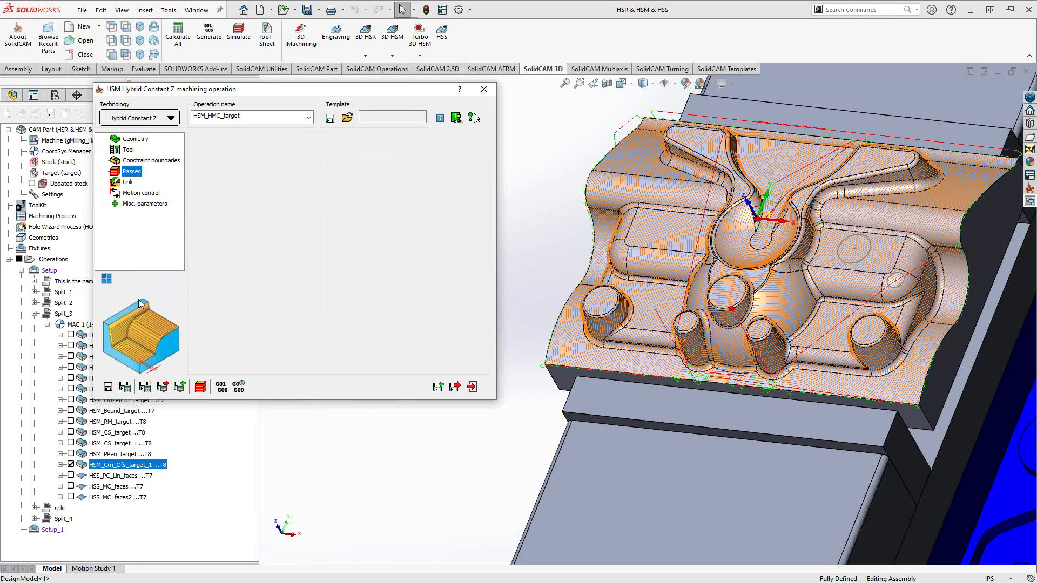
left_click(126, 173)
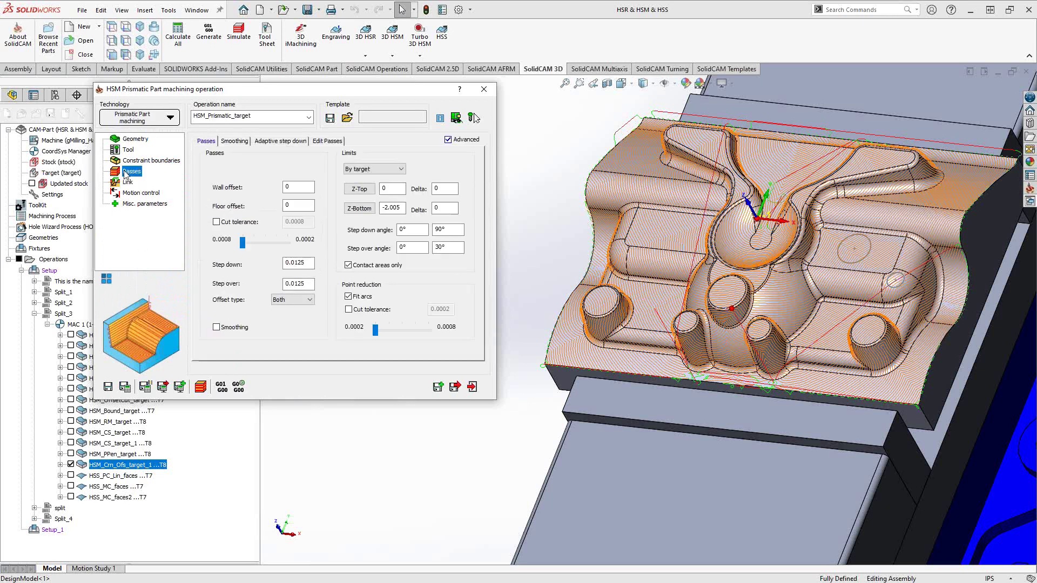
left_click(310, 300)
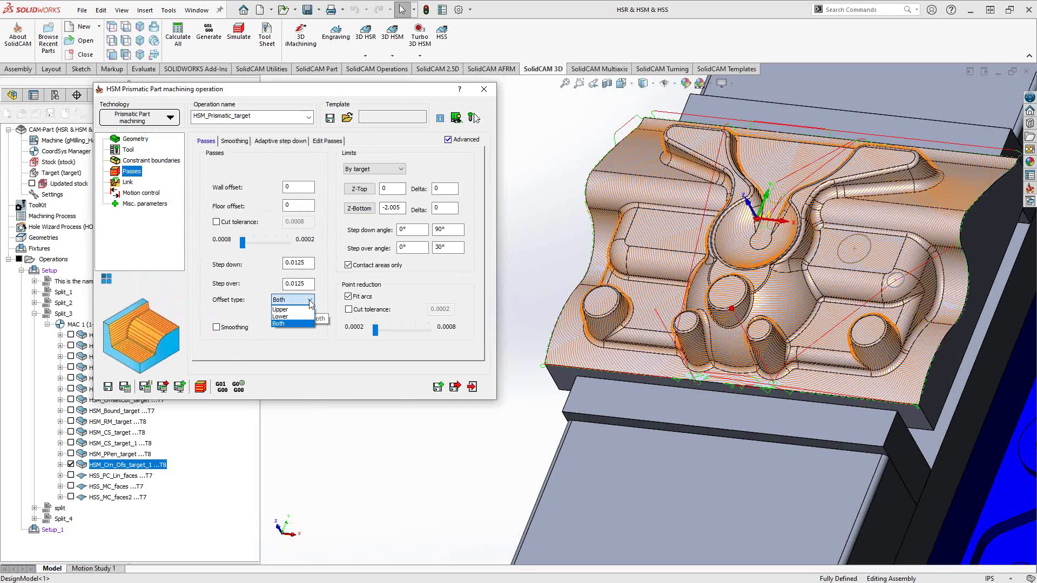
left_click(253, 296)
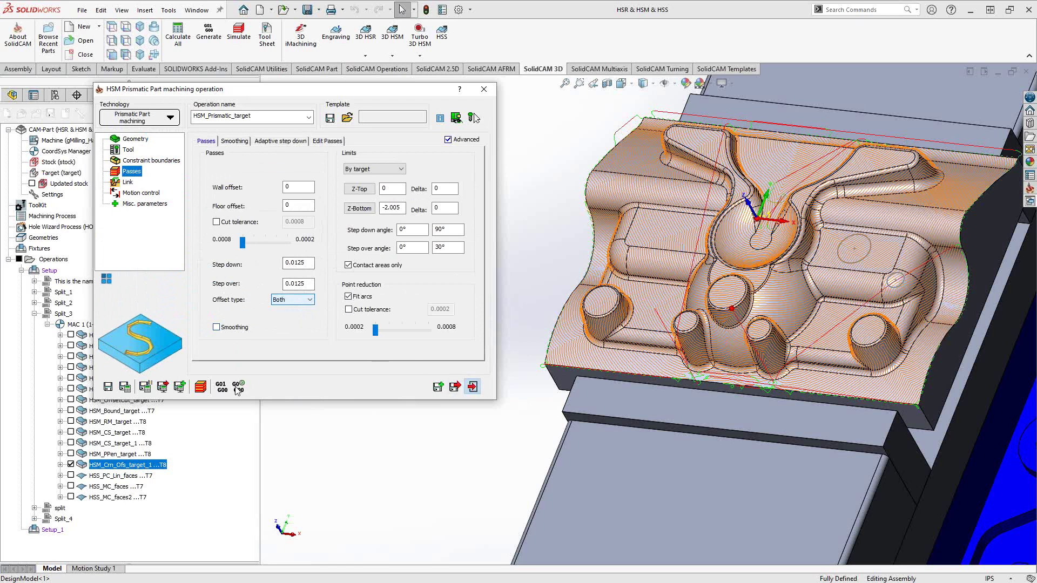
Exit the Prismatic Part machining operation without saving and hide the HSM_Crn_Ofs_target_1 toolpath
key("Escape")
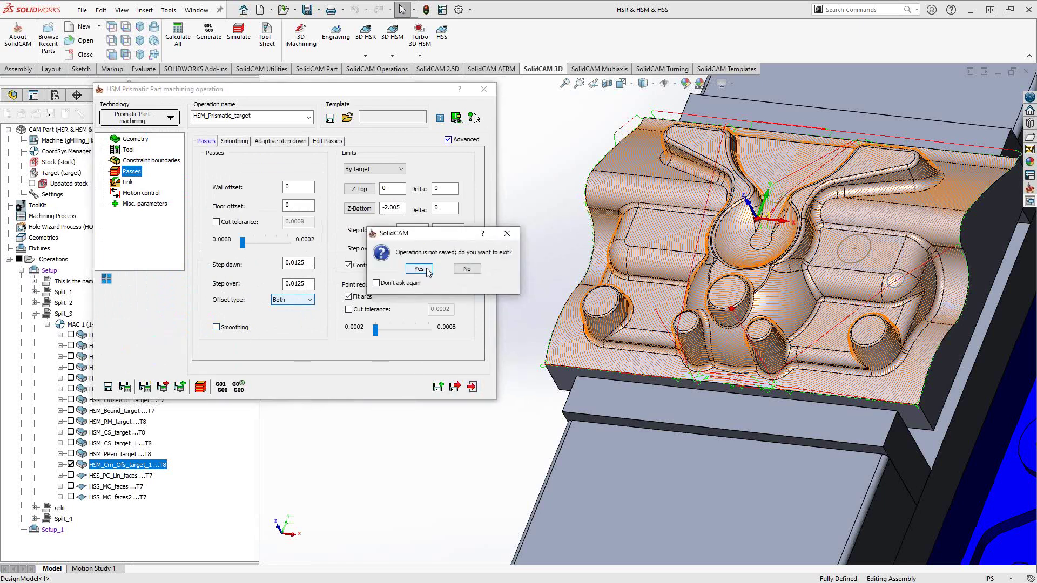
left_click(420, 269)
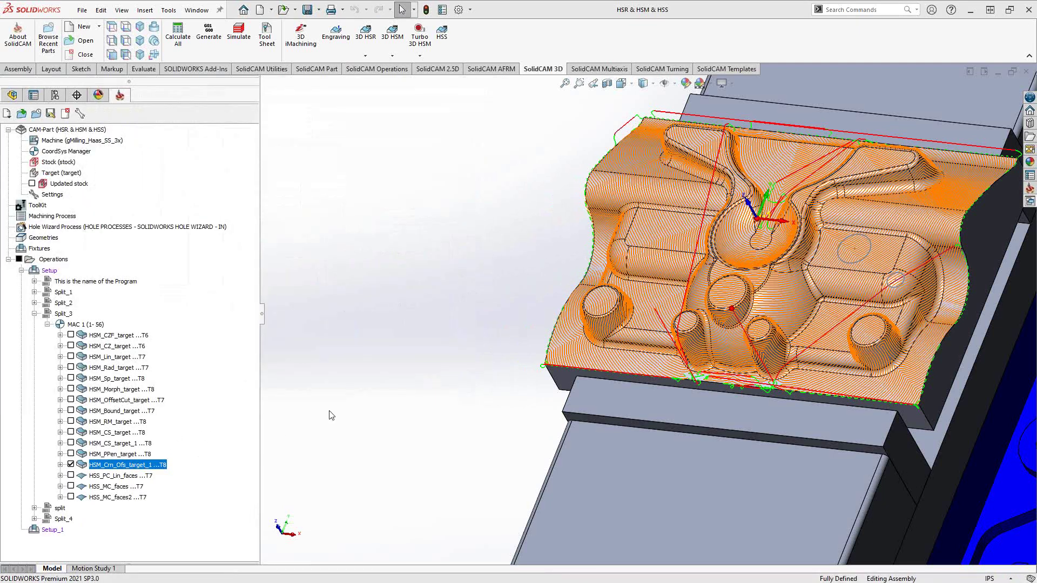
left_click(71, 464)
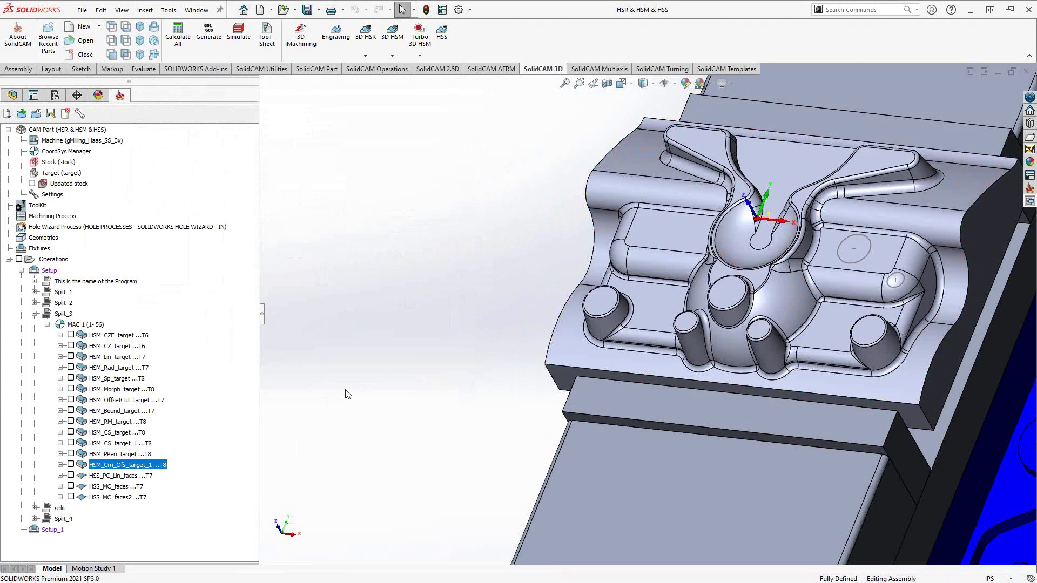
middle_click_drag(433, 289, 465, 276)
scroll(858, 246, "down", 2)
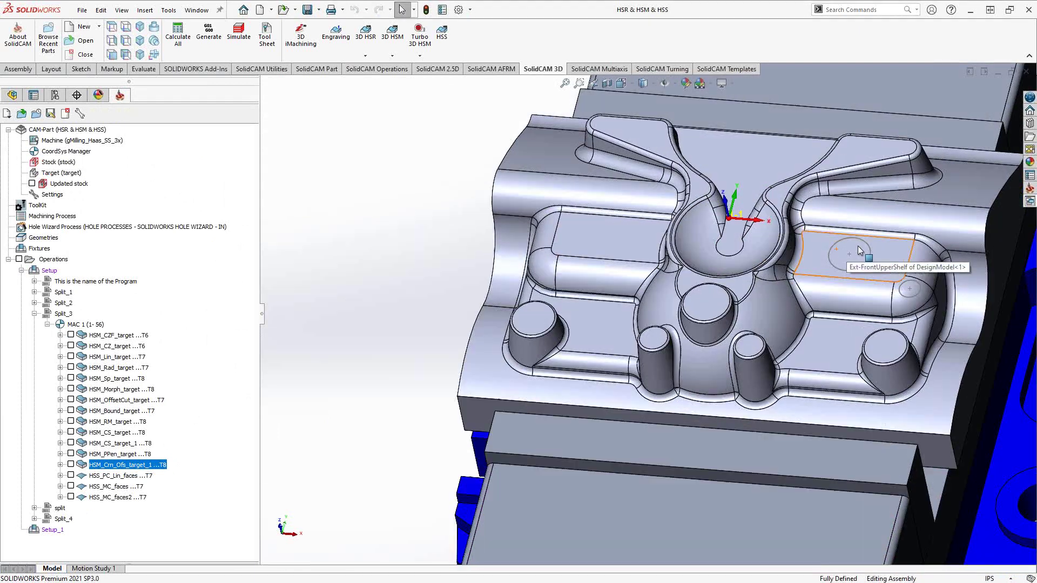
scroll(918, 254, "up", 1)
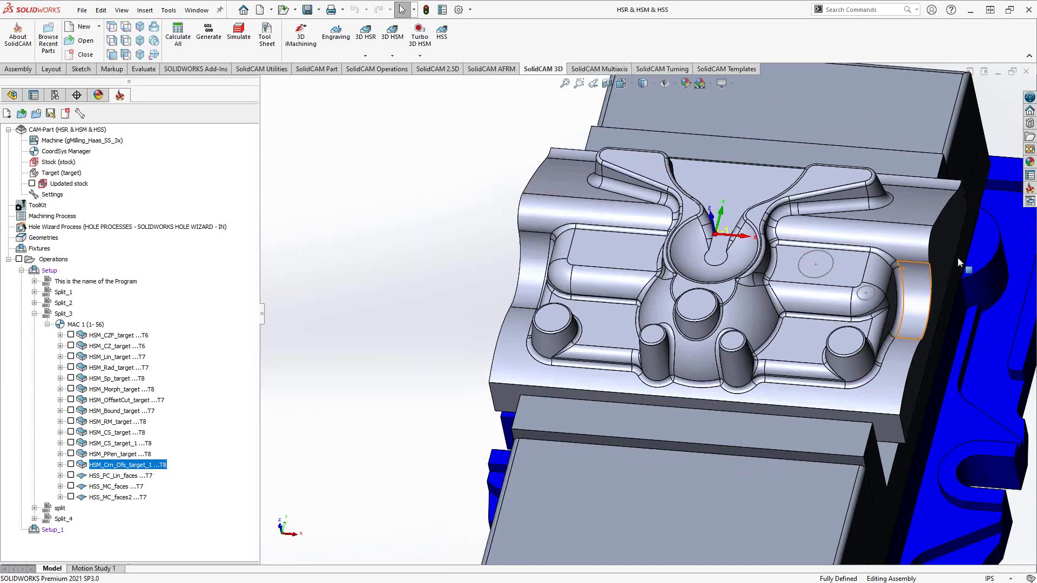
scroll(907, 252, "down", 1)
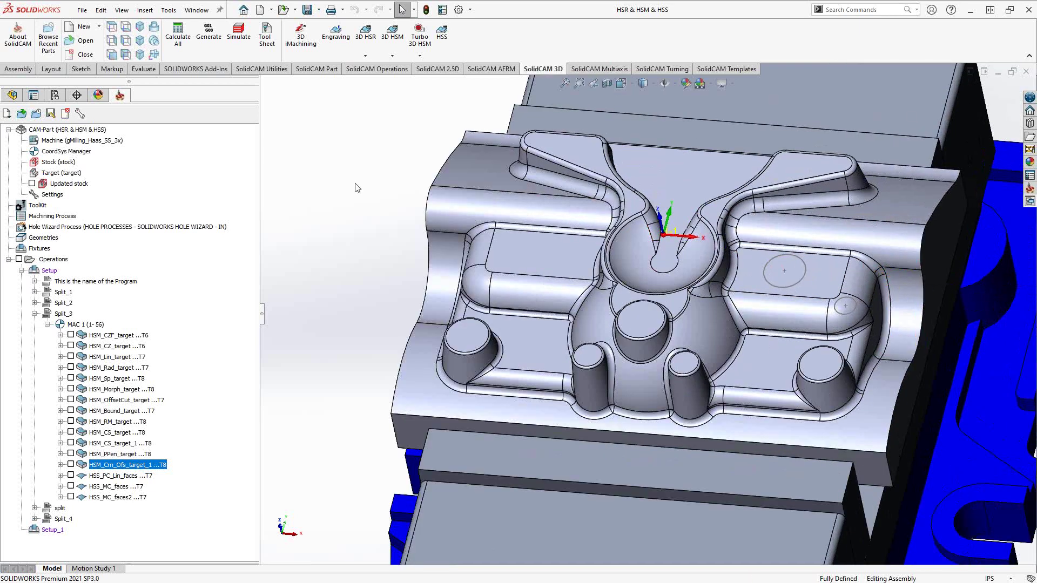